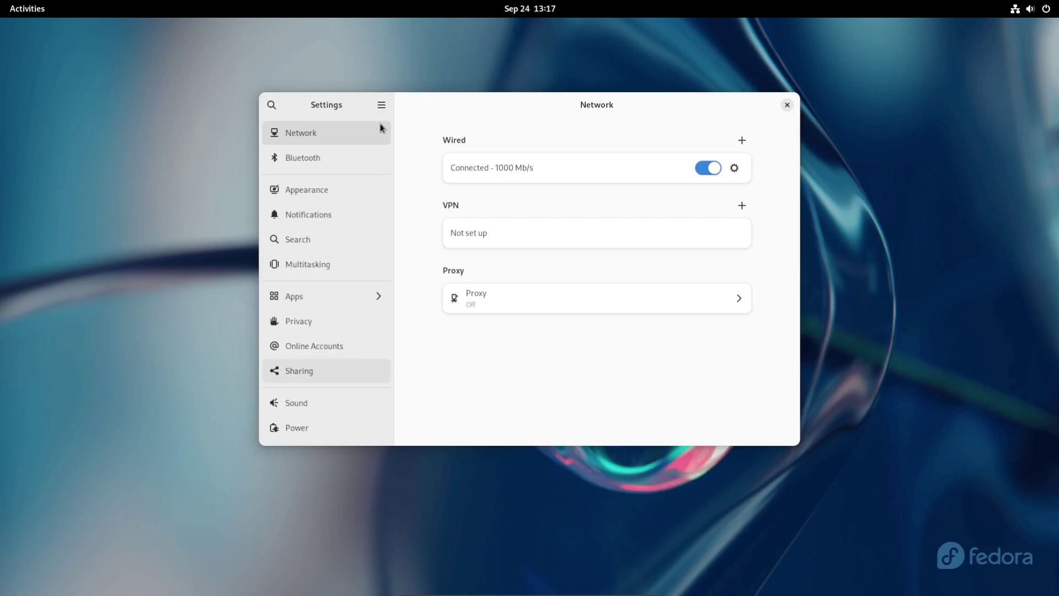
Step: Open the About page to view device name, OS, processor, memory and disk capacity
scroll(361, 288, "down", 3)
scroll(375, 276, "up", 2)
scroll(375, 331, "up", 1)
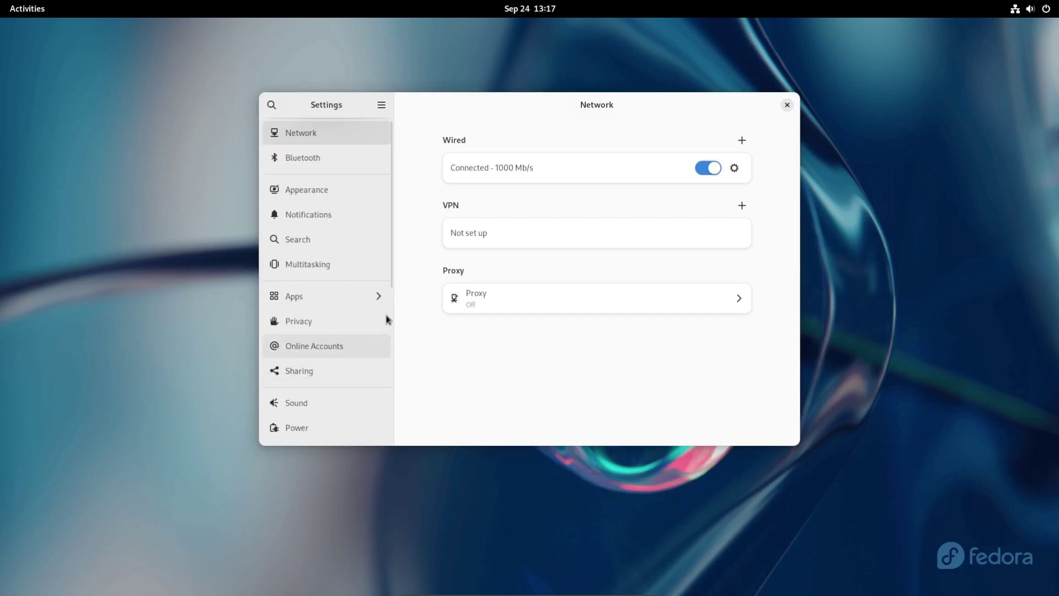
left_click(392, 419)
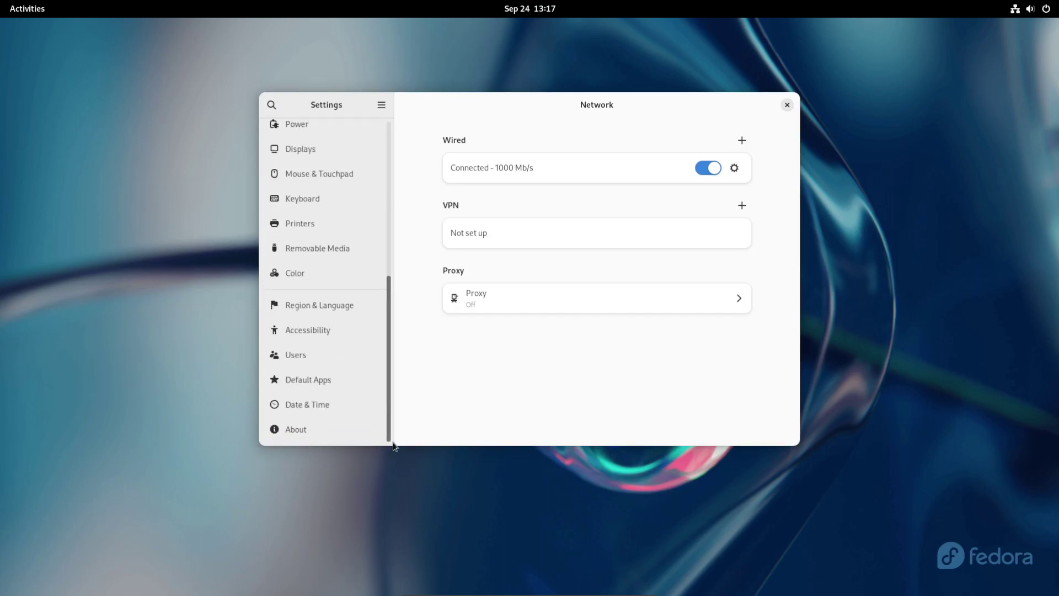
left_click(315, 430)
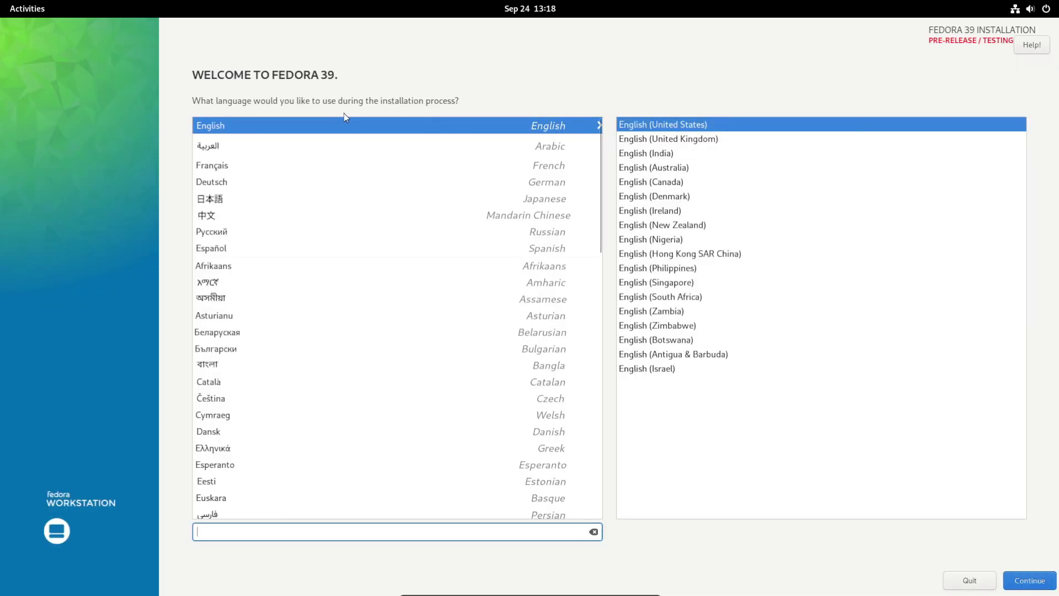
Step: Keep English (United States), accept the pre-release warning, auto-partition the 101.53 GiB disk, and install
left_click(1031, 581)
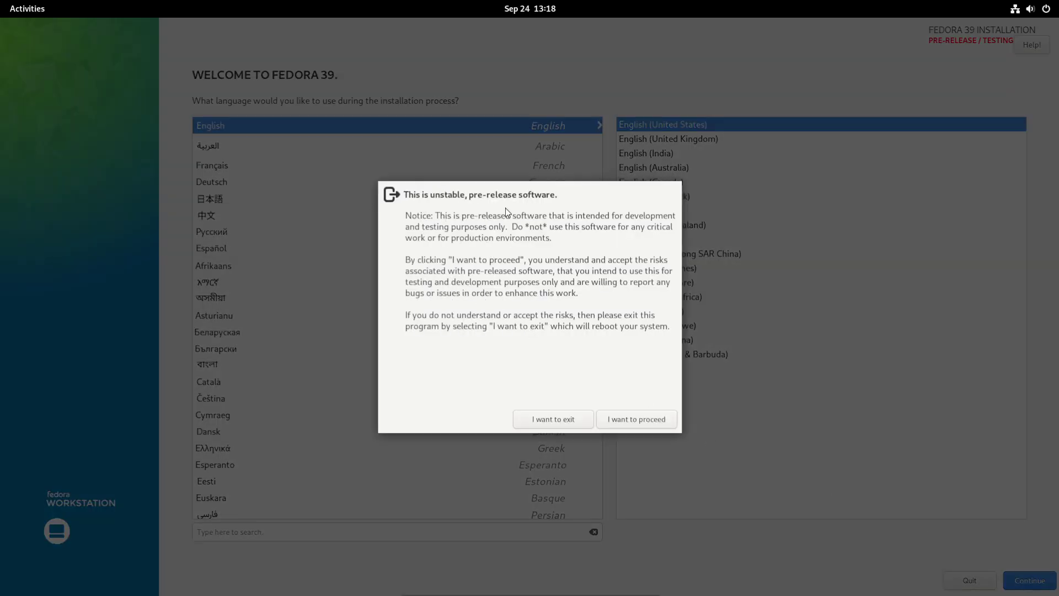
left_click(636, 420)
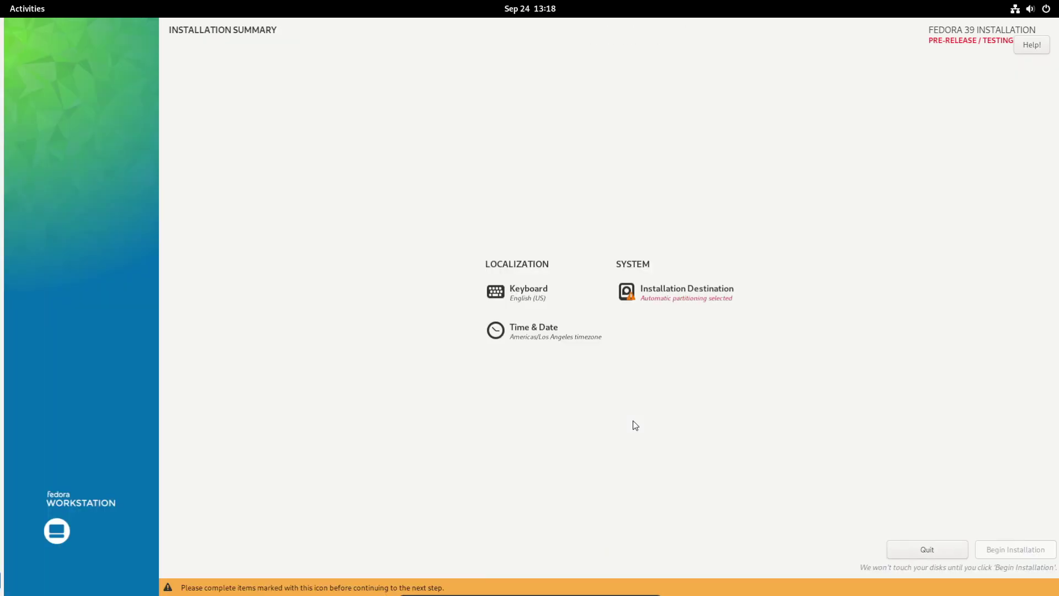
left_click(660, 291)
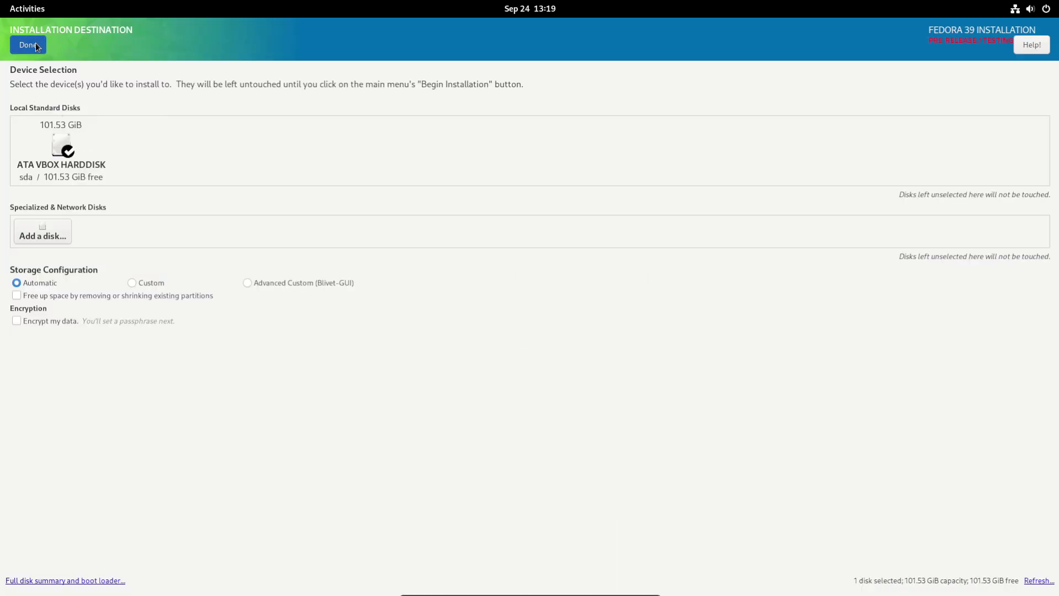
left_click(35, 45)
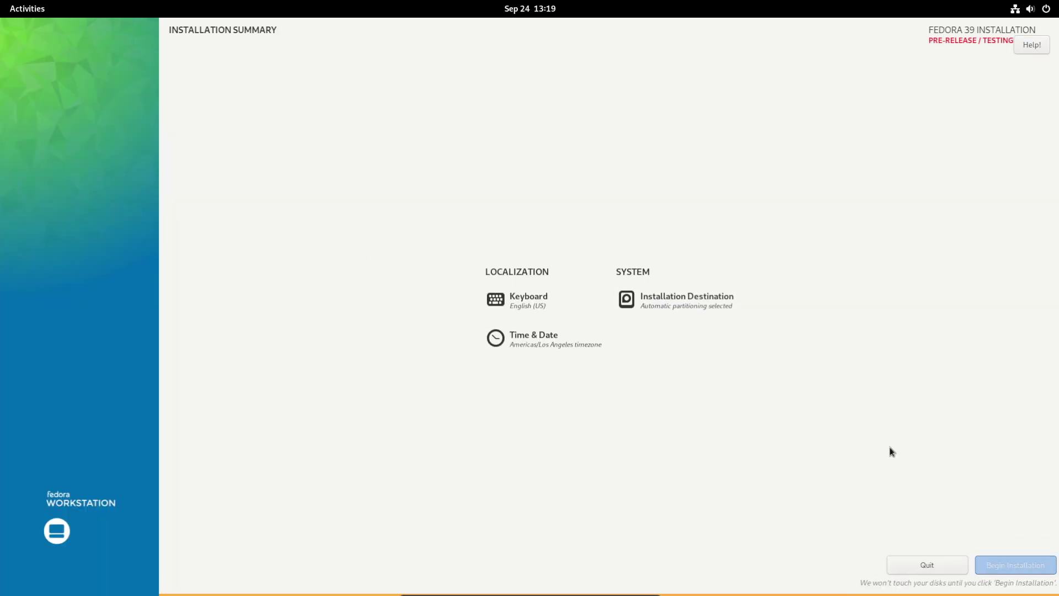
left_click(1017, 567)
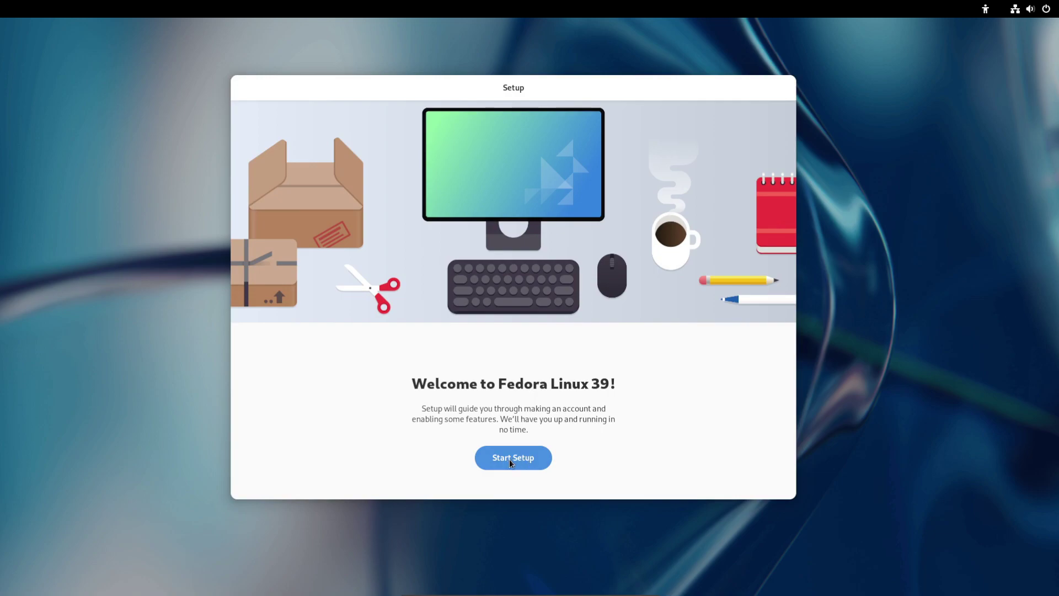
Step: Start setup, keep privacy defaults, enable third-party repositories and skip online accounts
left_click(509, 459)
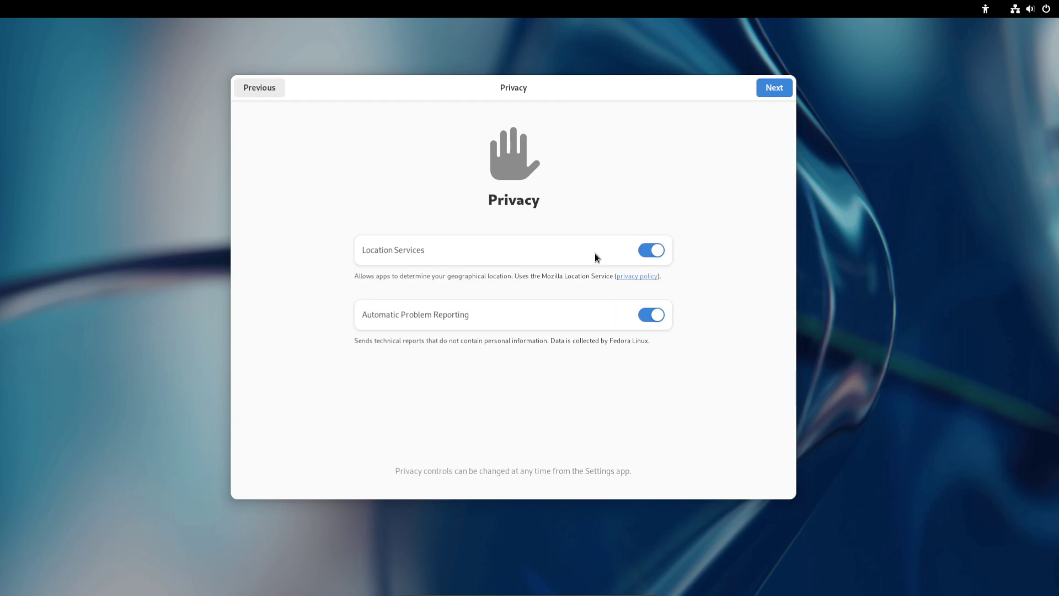
left_click(774, 89)
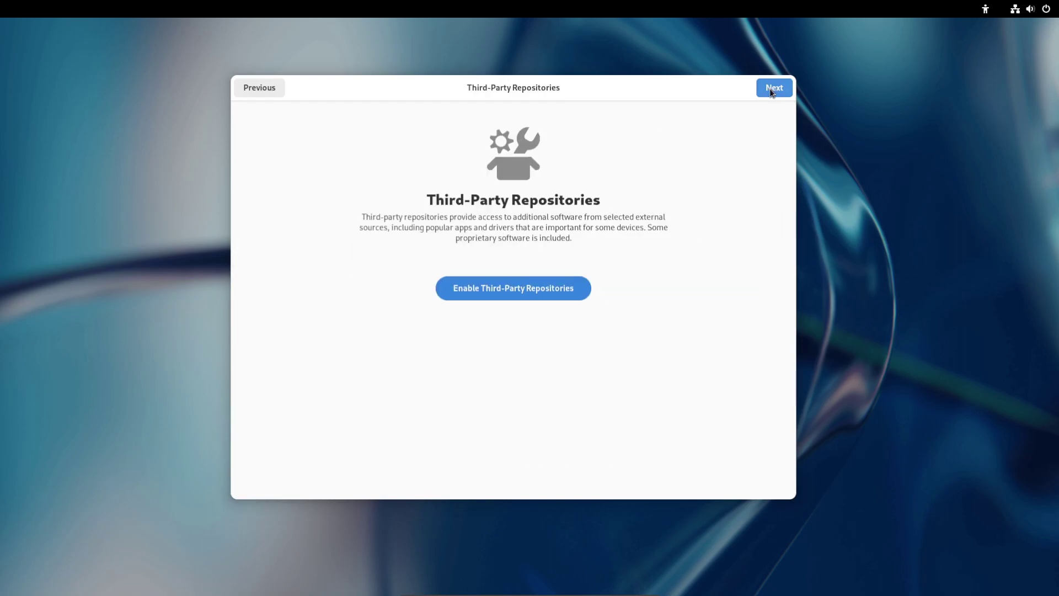
left_click(481, 288)
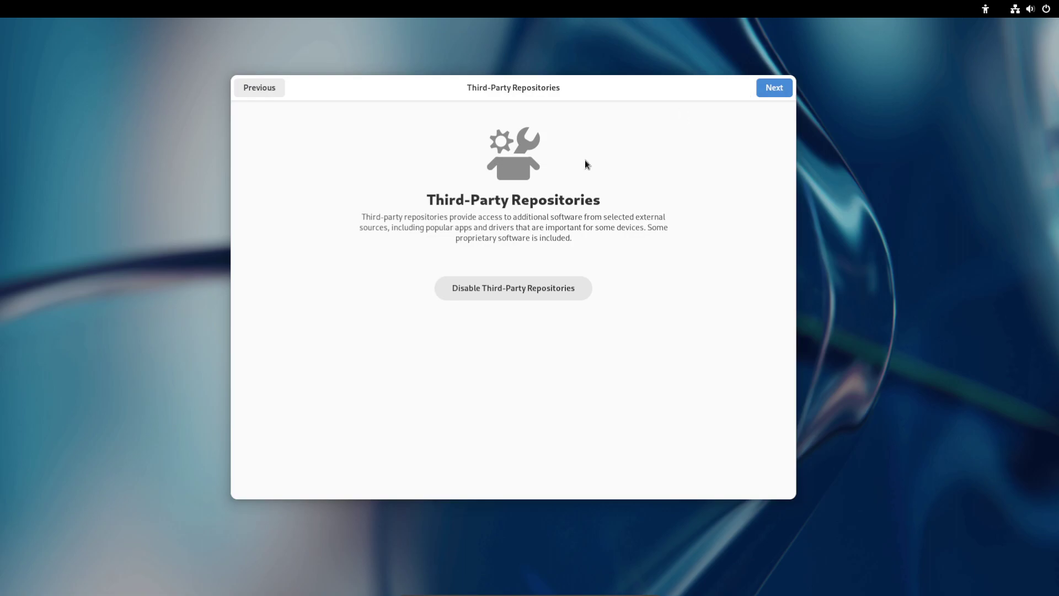
left_click(780, 91)
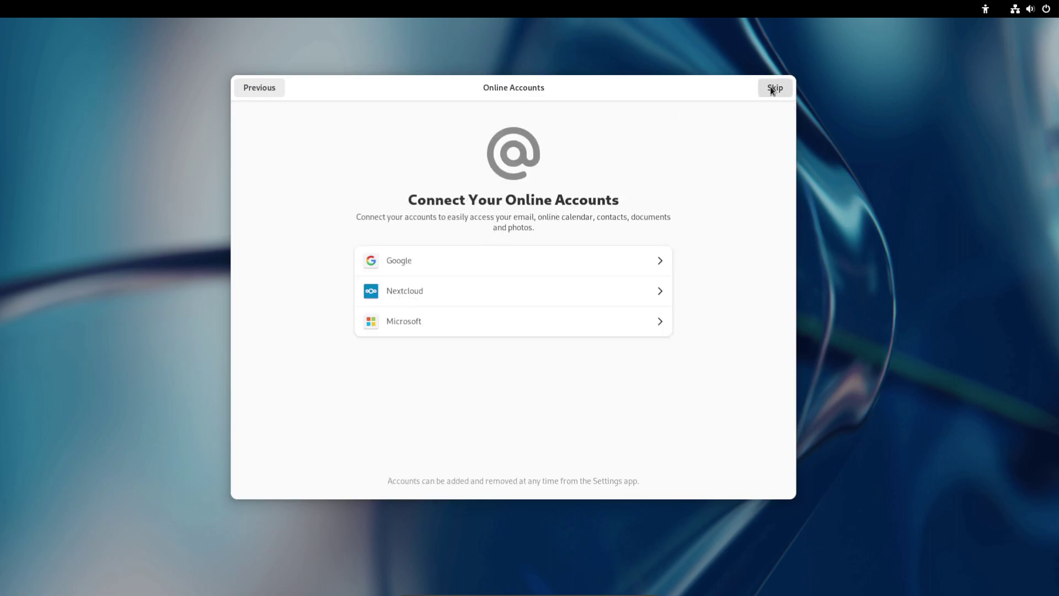
left_click(772, 88)
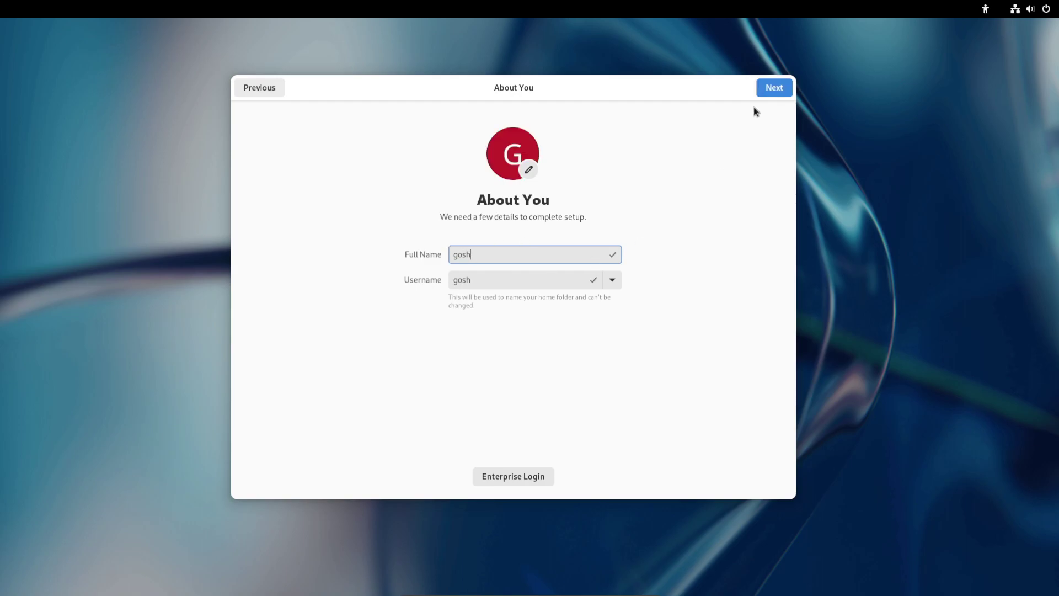
Step: Enter the account's name and a confirmed password, then finish setup to reach the desktop
left_click(773, 88)
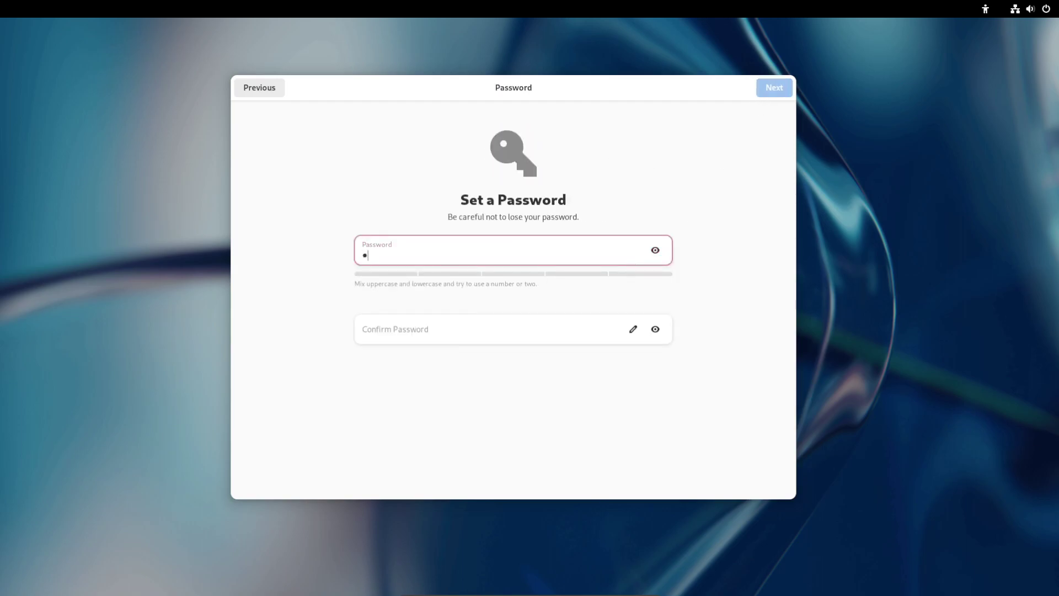
key("Tab")
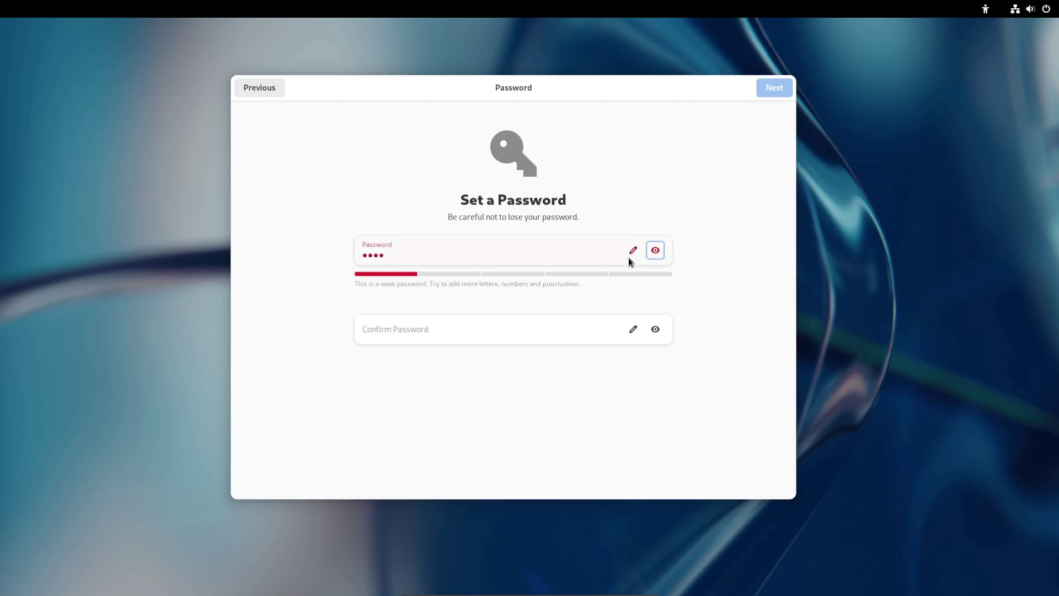
key("Tab")
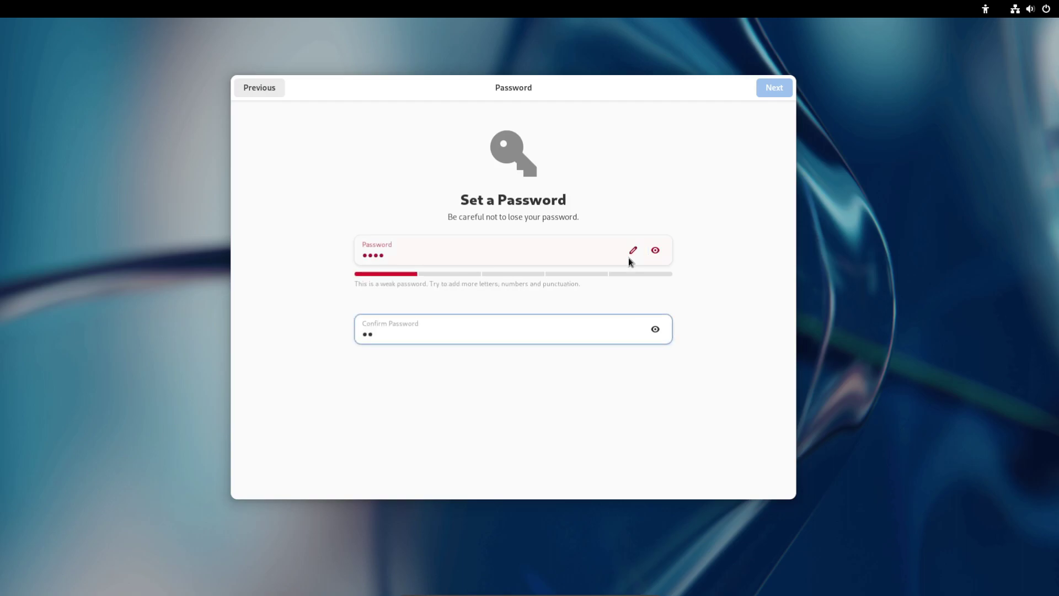
left_click(764, 95)
left_click(528, 380)
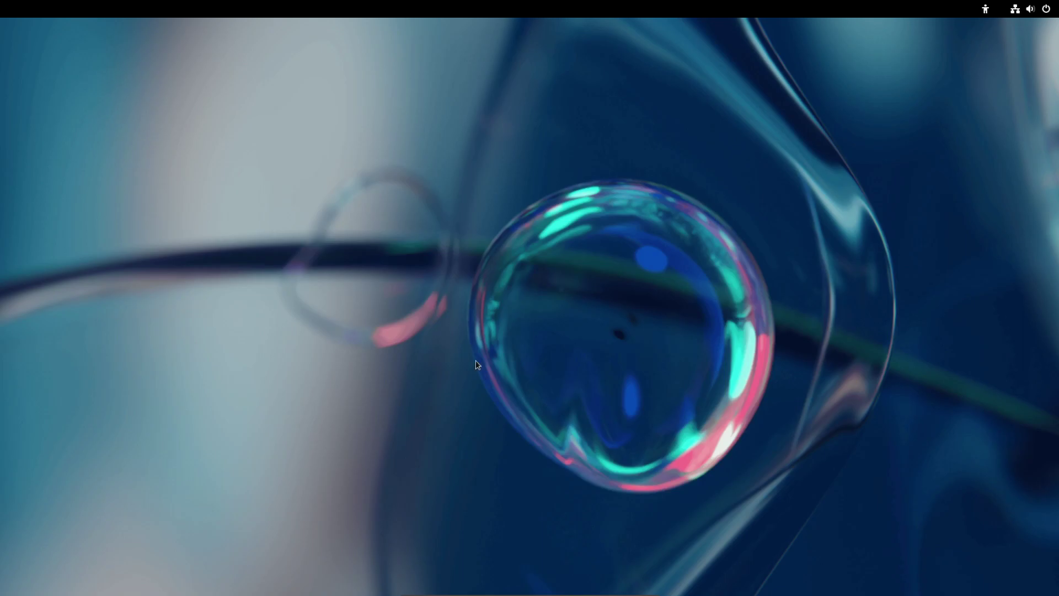
Step: Open About, then System Details, and copy the hardware and software details to the clipboard
scroll(393, 299, "down", 5)
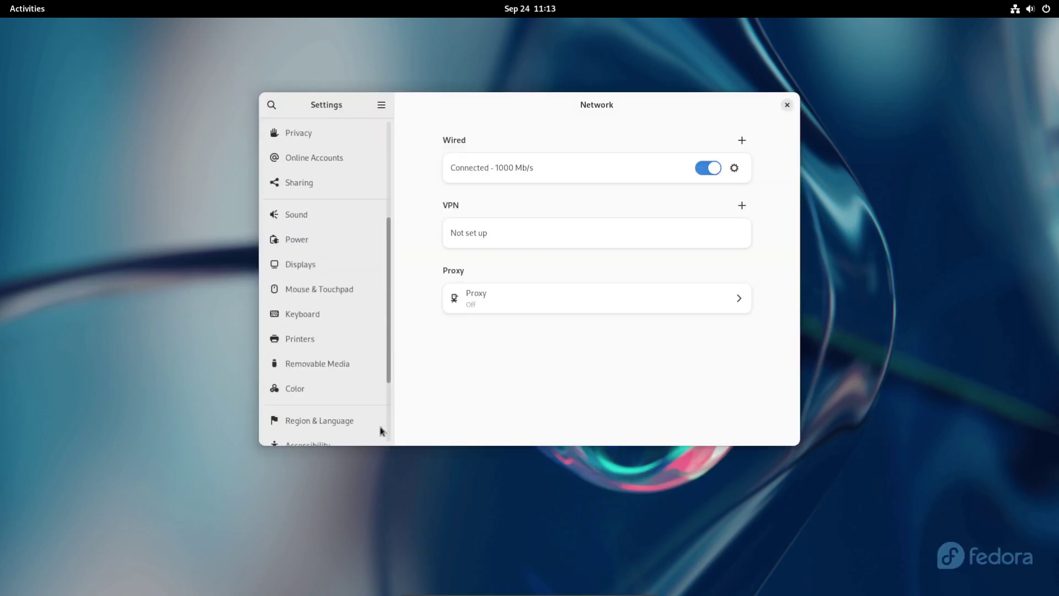
scroll(380, 428, "down", 3)
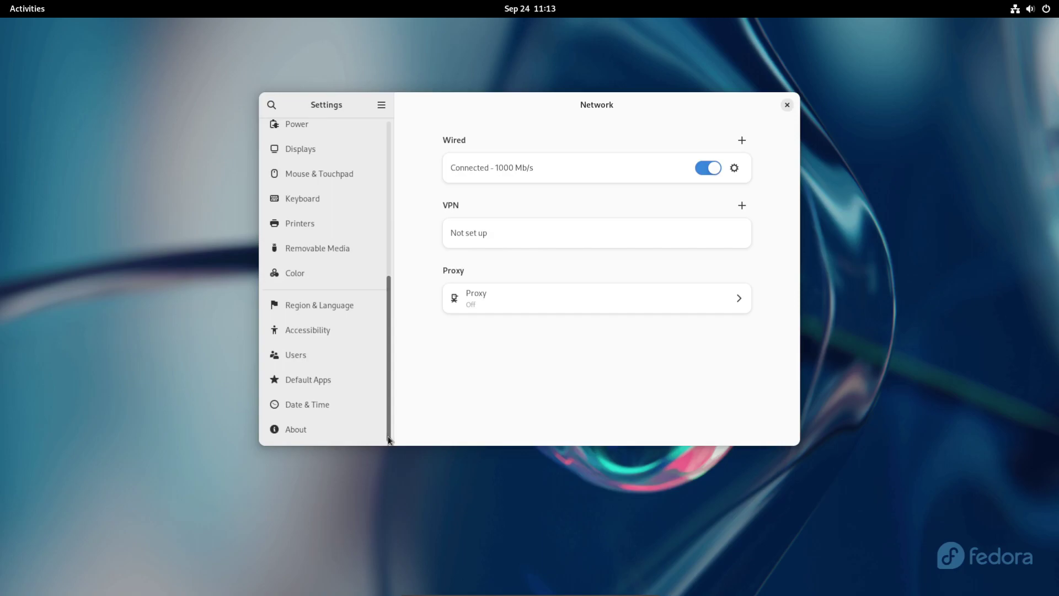
left_click(341, 434)
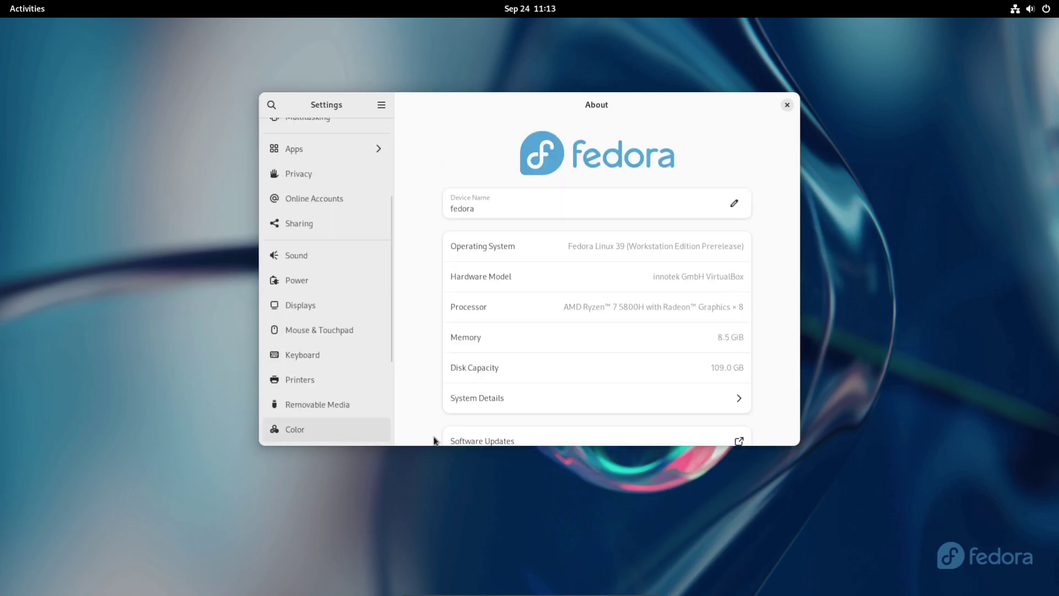
scroll(770, 409, "down", 1)
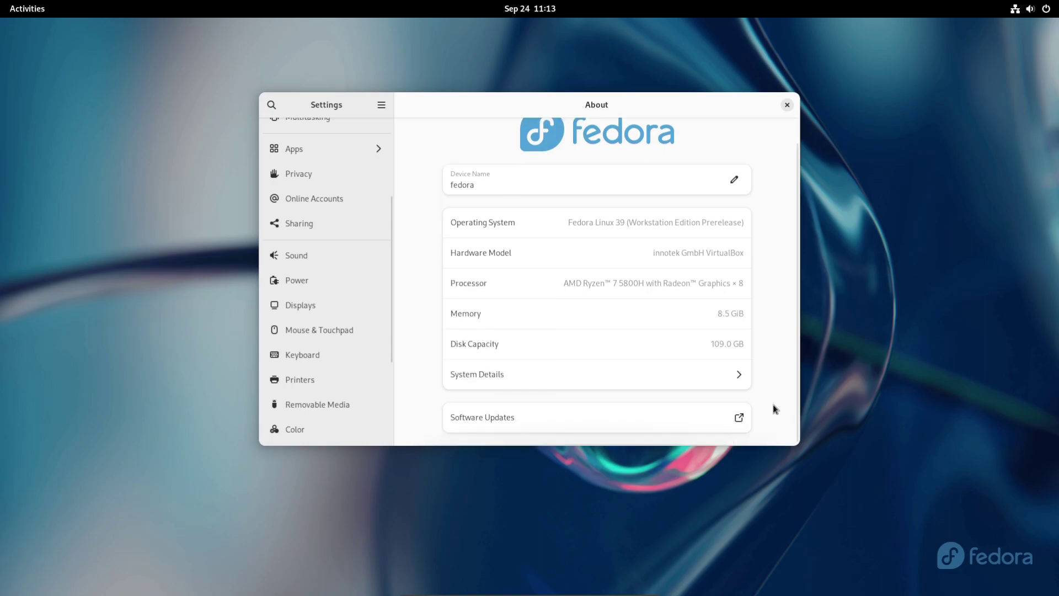
scroll(773, 405, "up", 1)
scroll(772, 407, "down", 1)
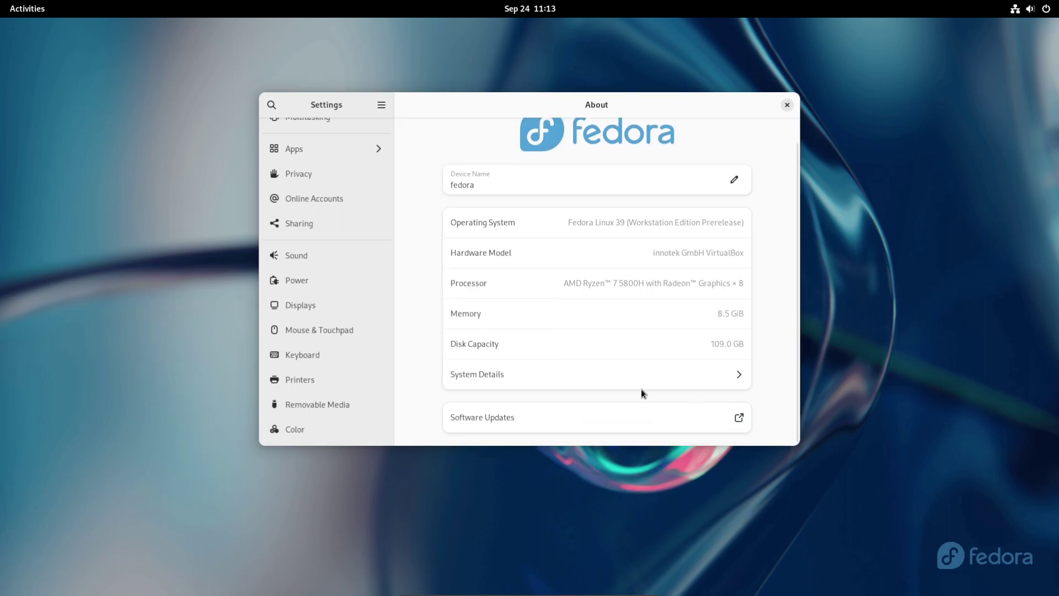
left_click(616, 375)
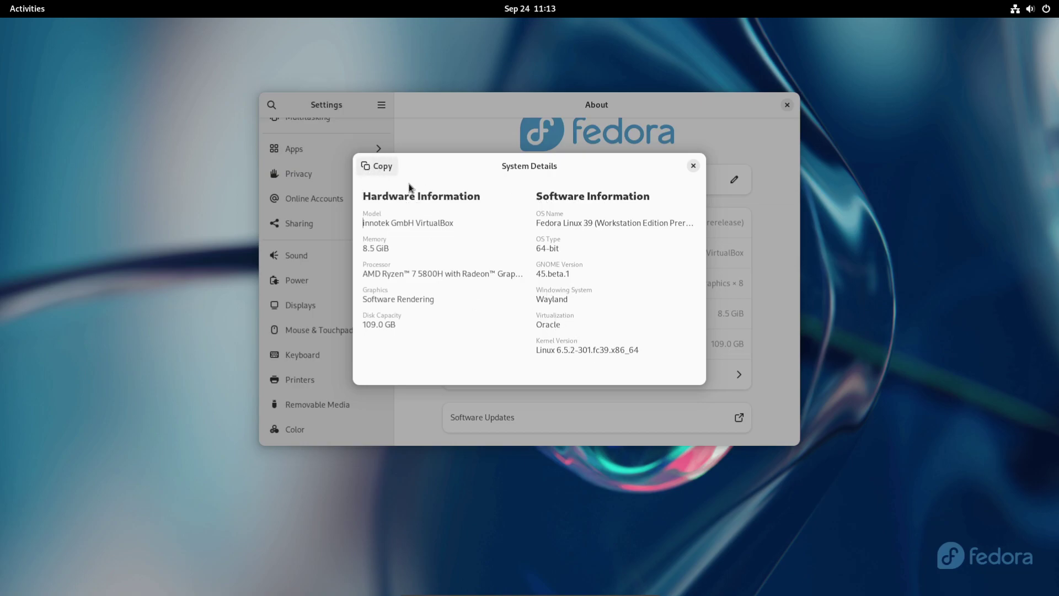
left_click(378, 167)
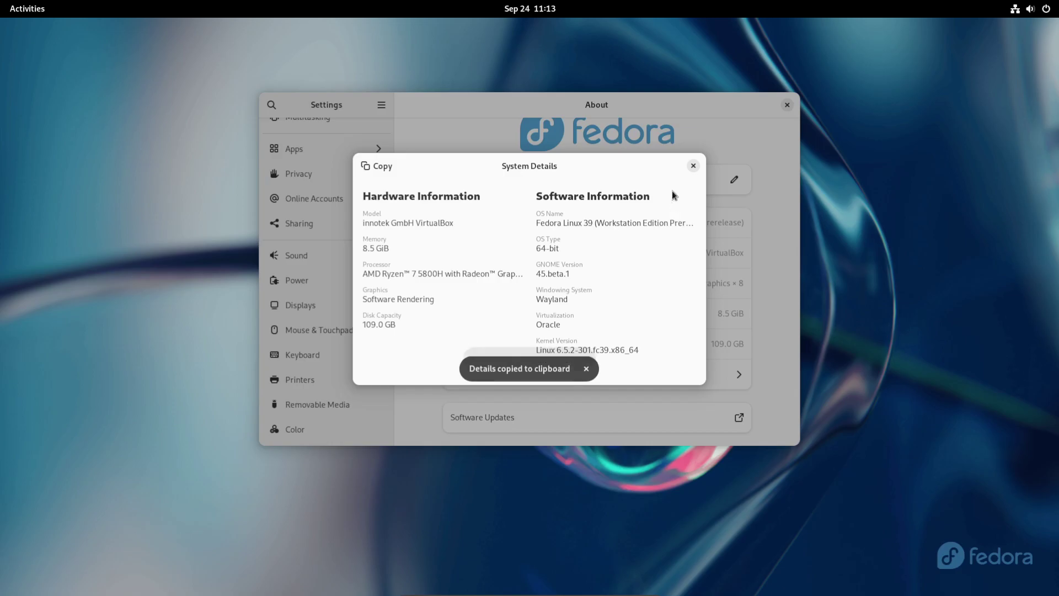
Step: Close System Details, scroll through the Privacy page, then close the Settings window
left_click(693, 167)
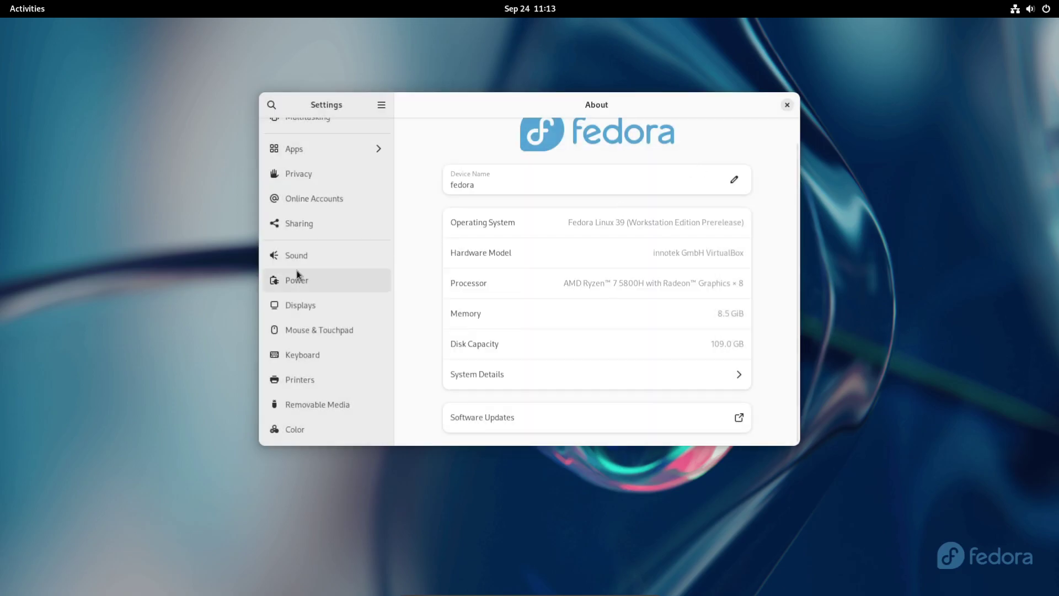
scroll(296, 268, "up", 2)
scroll(297, 268, "up", 1)
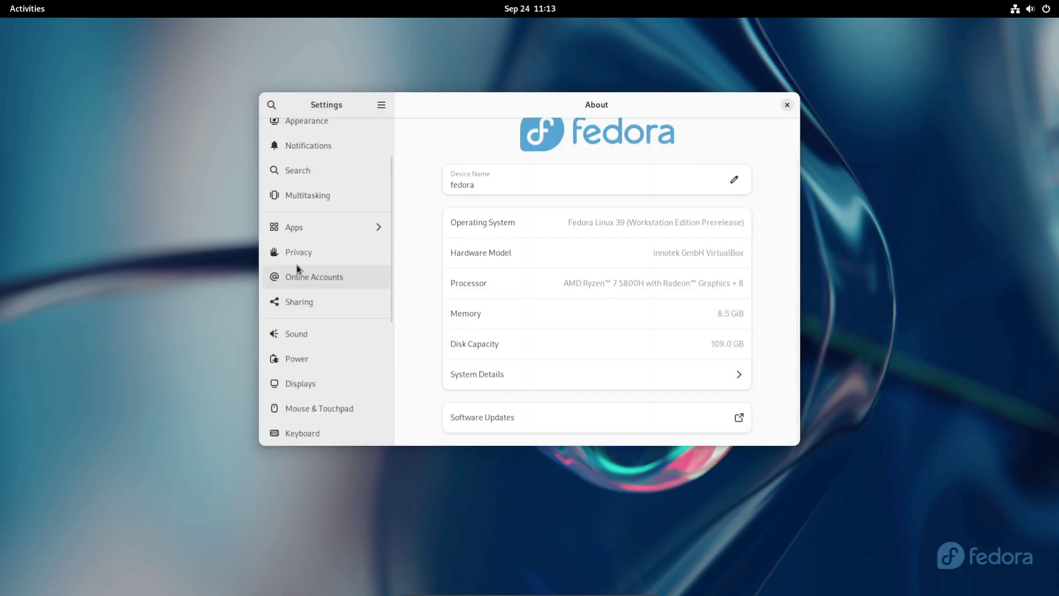
scroll(296, 268, "up", 1)
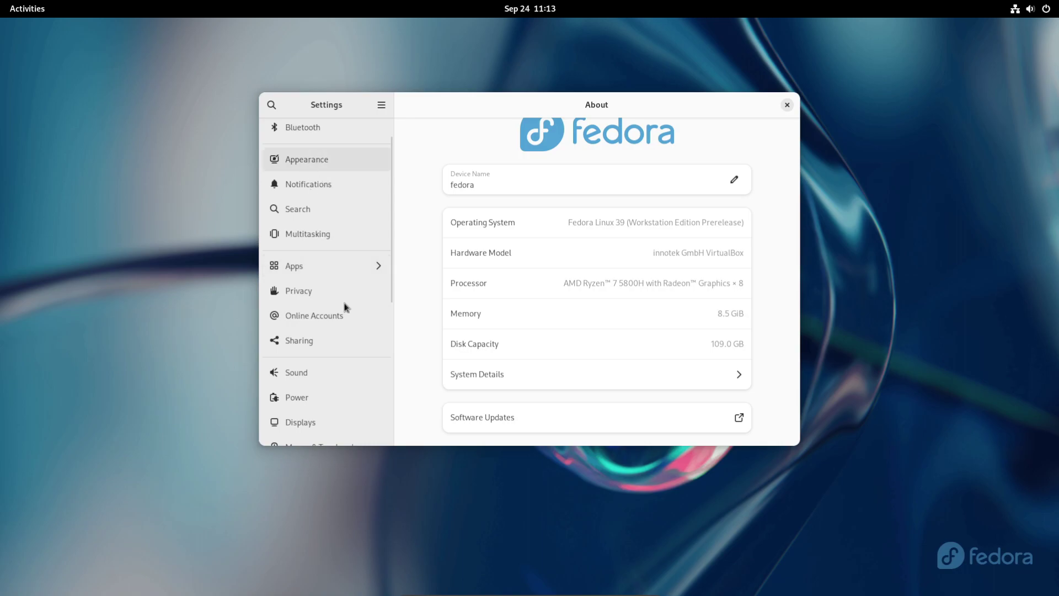
left_click(301, 297)
scroll(303, 295, "up", 1)
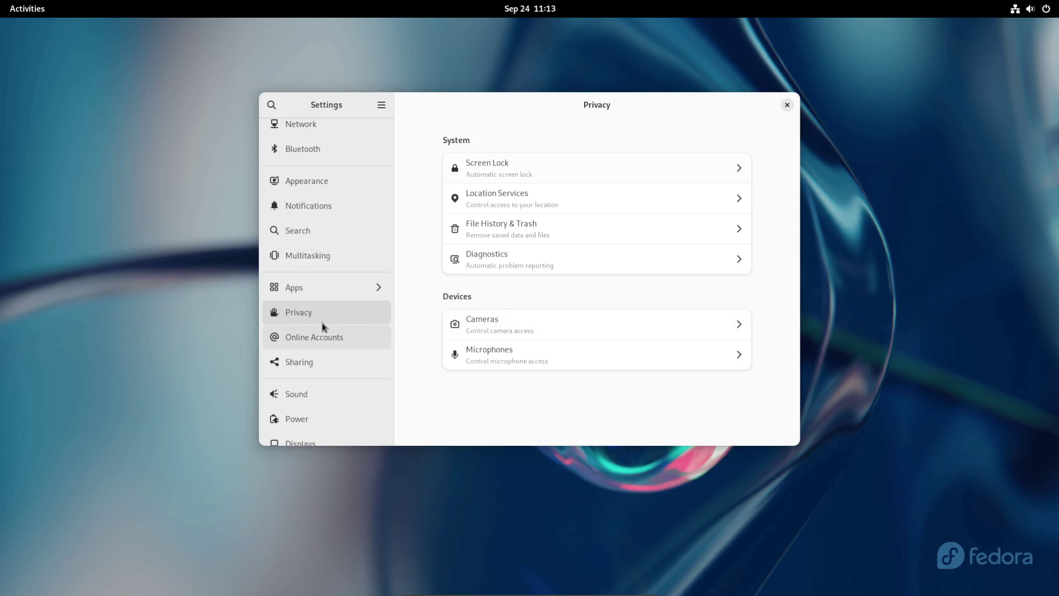
scroll(324, 330, "up", 1)
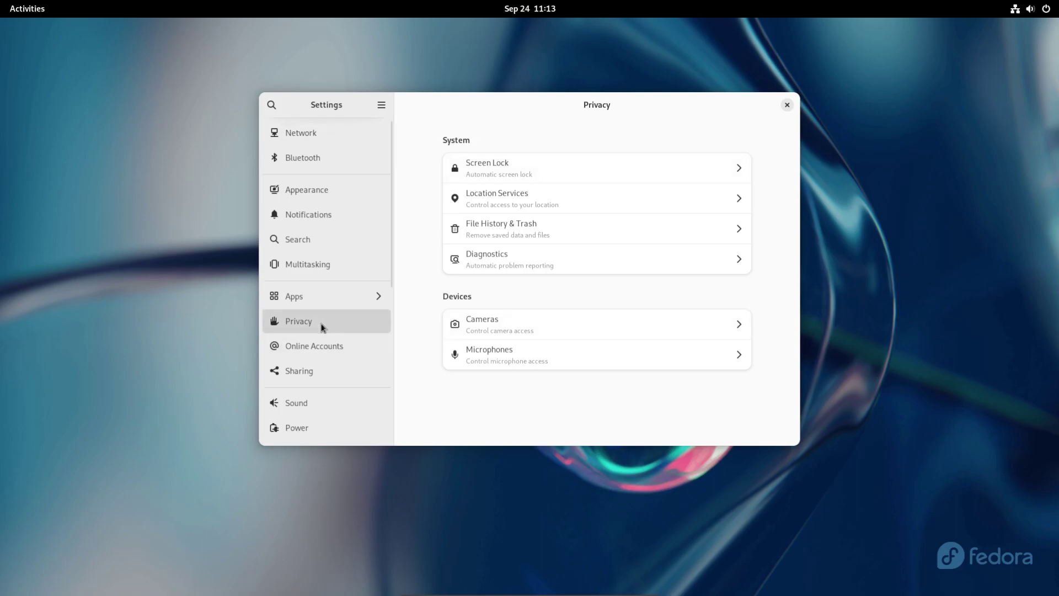
left_click(788, 105)
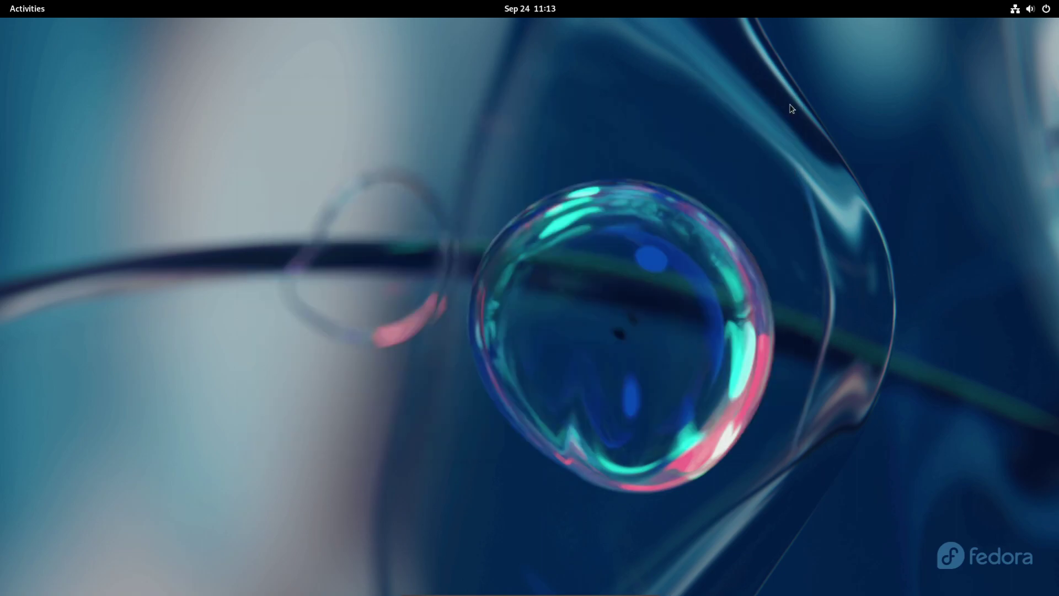
Step: Launch Terminal by searching 'term' in the Activities overview
left_click(22, 7)
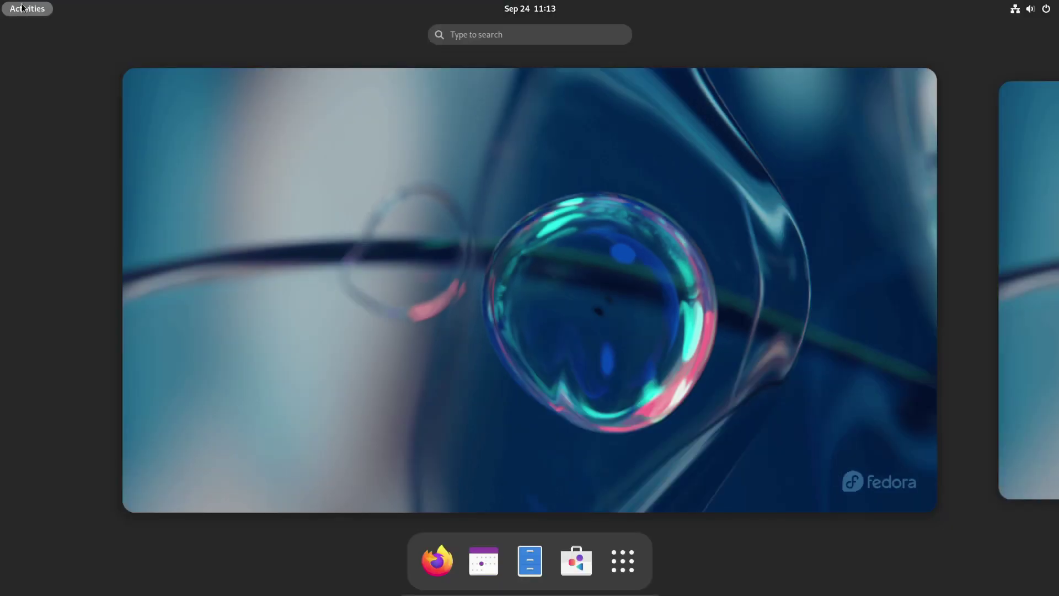
type("t")
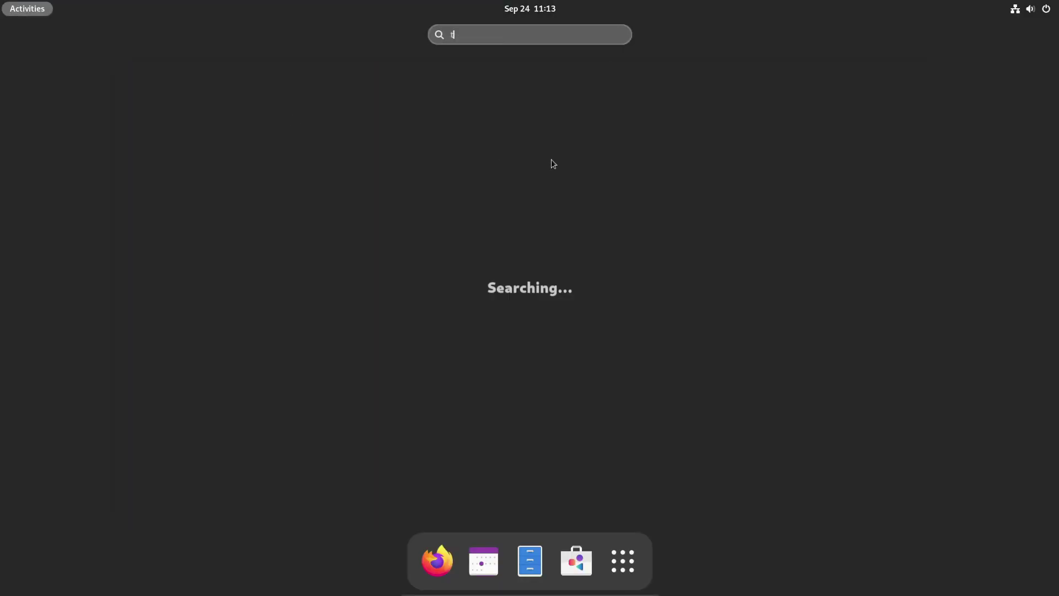
type("erm")
key("Return")
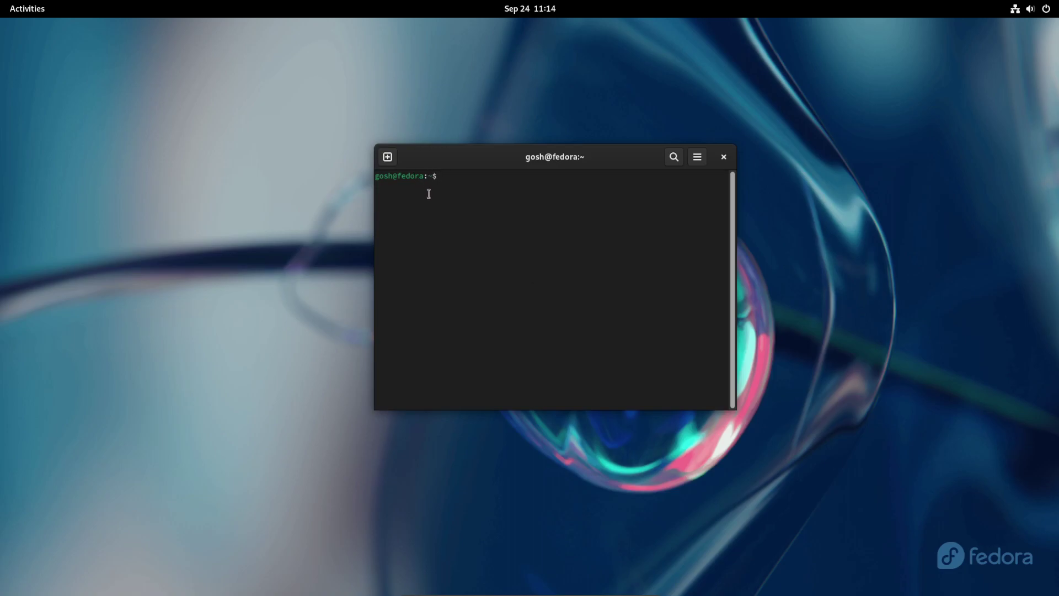
Step: Run ls to list the home folder, then run neofetch, which turns out not installed
type("ls")
key("Return")
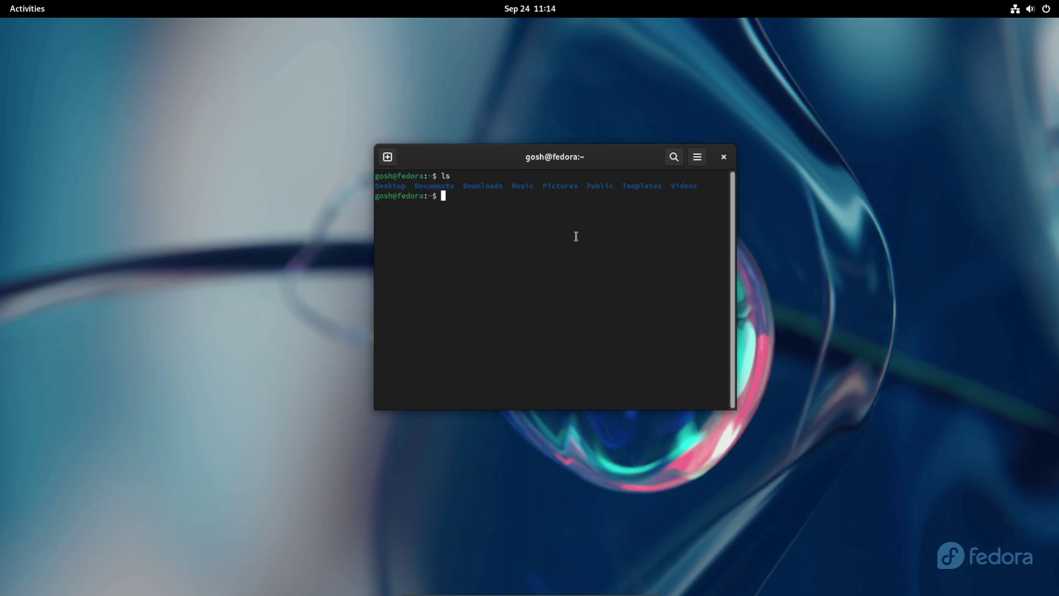
type("neofetch")
key("Return")
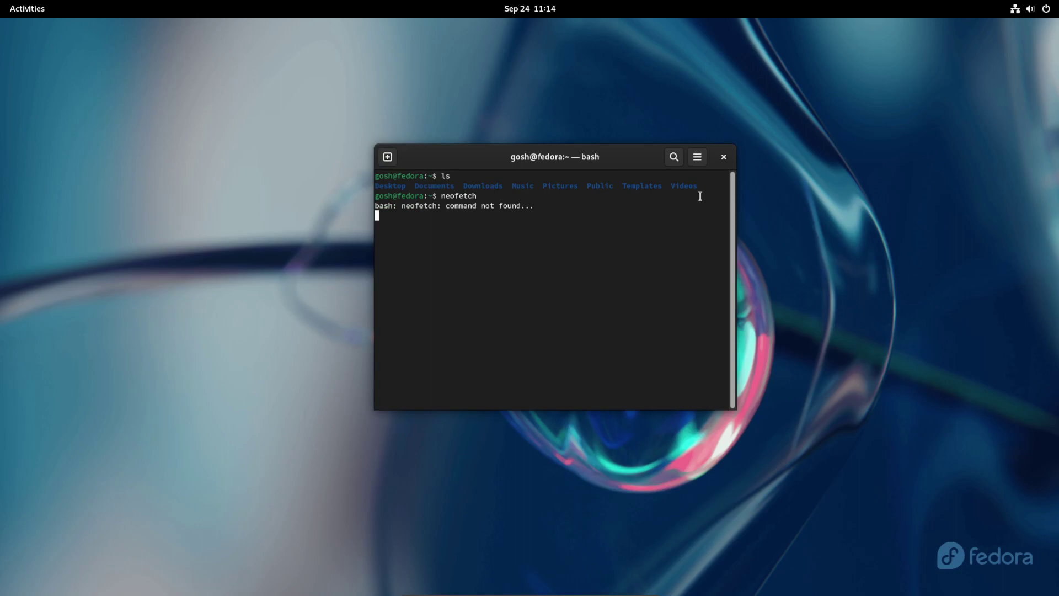
Step: View GNOME Terminal's About information, then close the terminal despite the running process
left_click(696, 160)
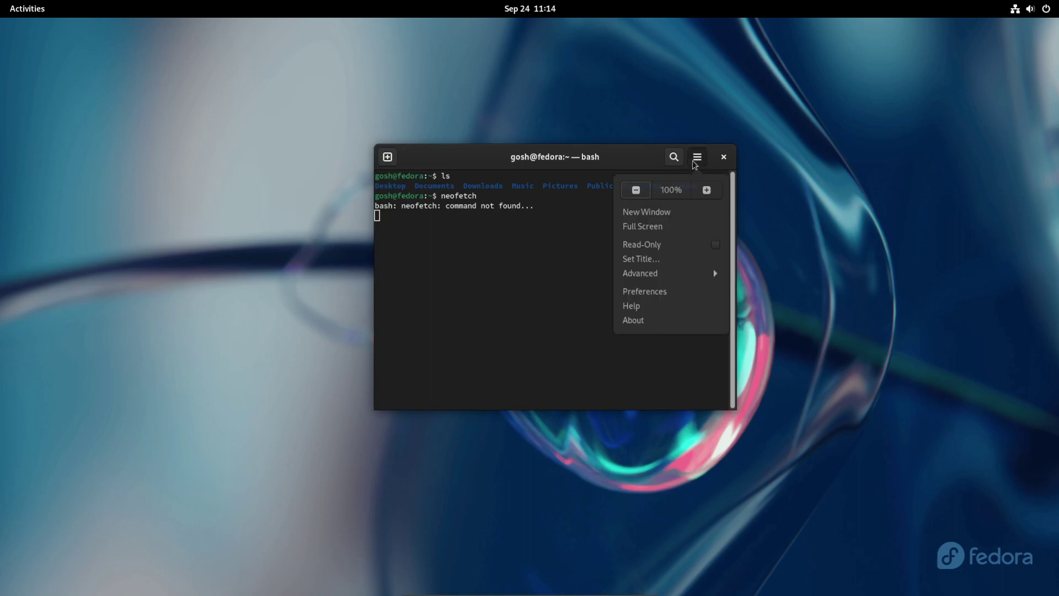
left_click(633, 323)
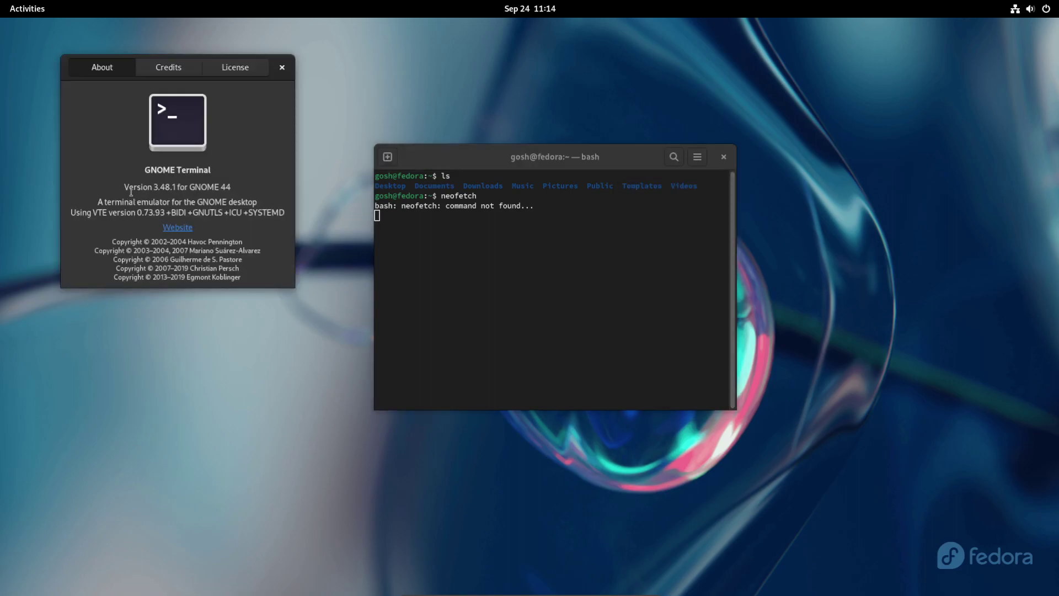
left_click_drag(124, 188, 240, 156)
left_click(282, 67)
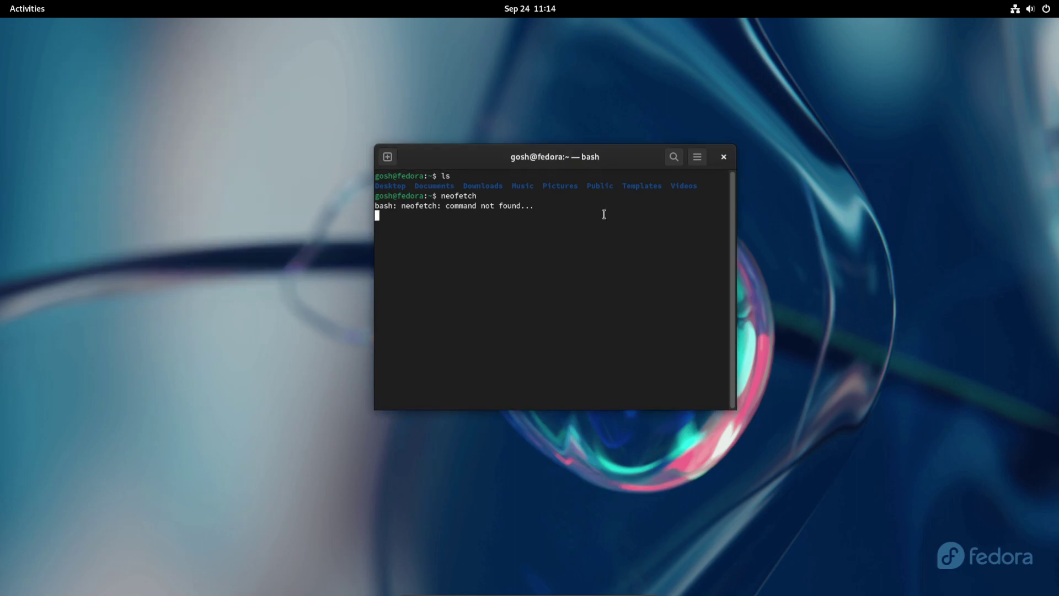
left_click(723, 157)
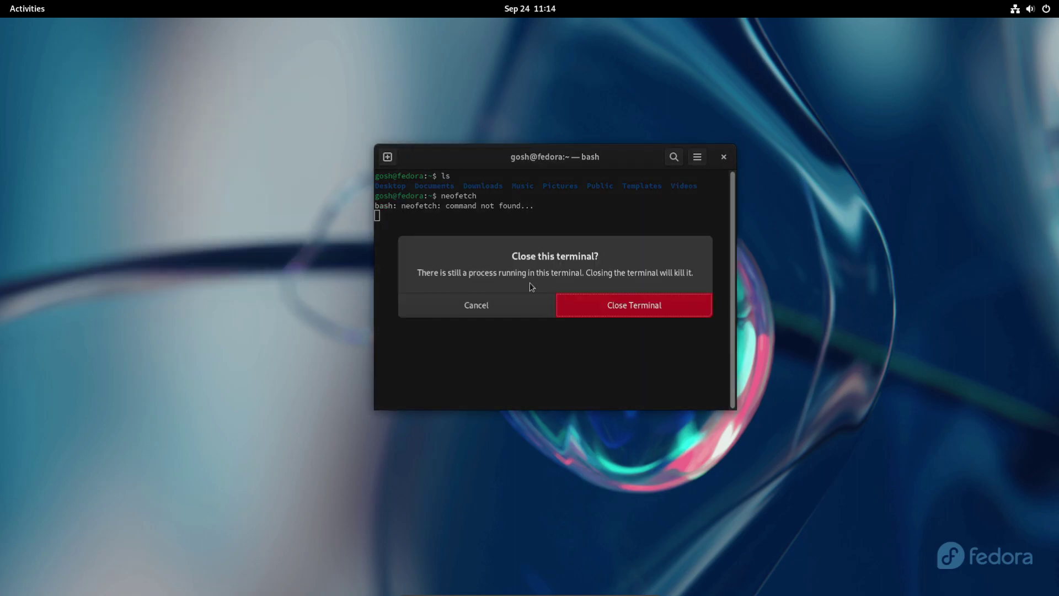
left_click(611, 296)
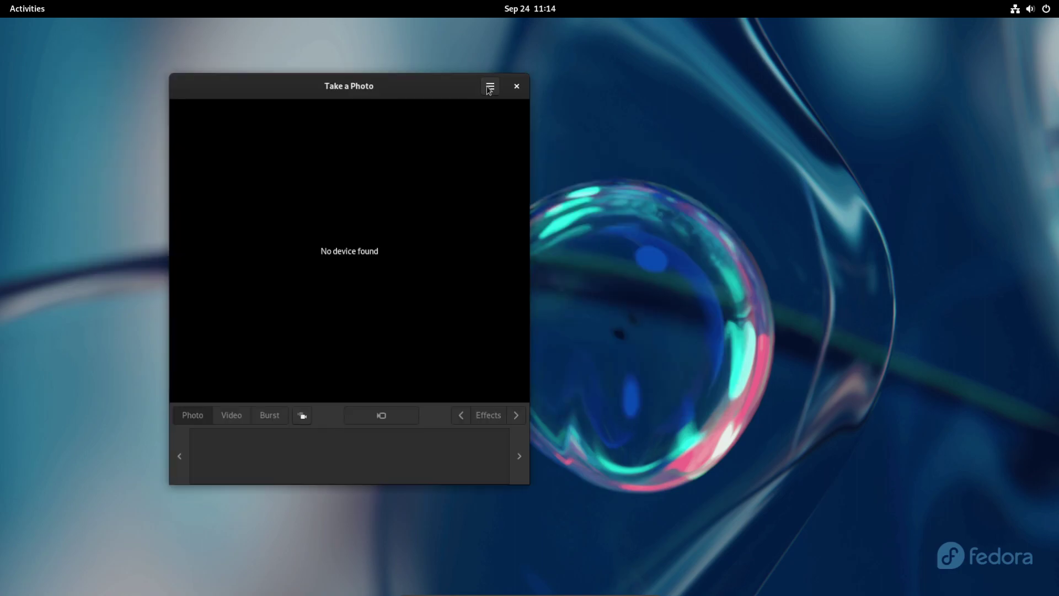
Step: View Cheese's About dialog showing version 44.1, close it, and quit Cheese
left_click(490, 87)
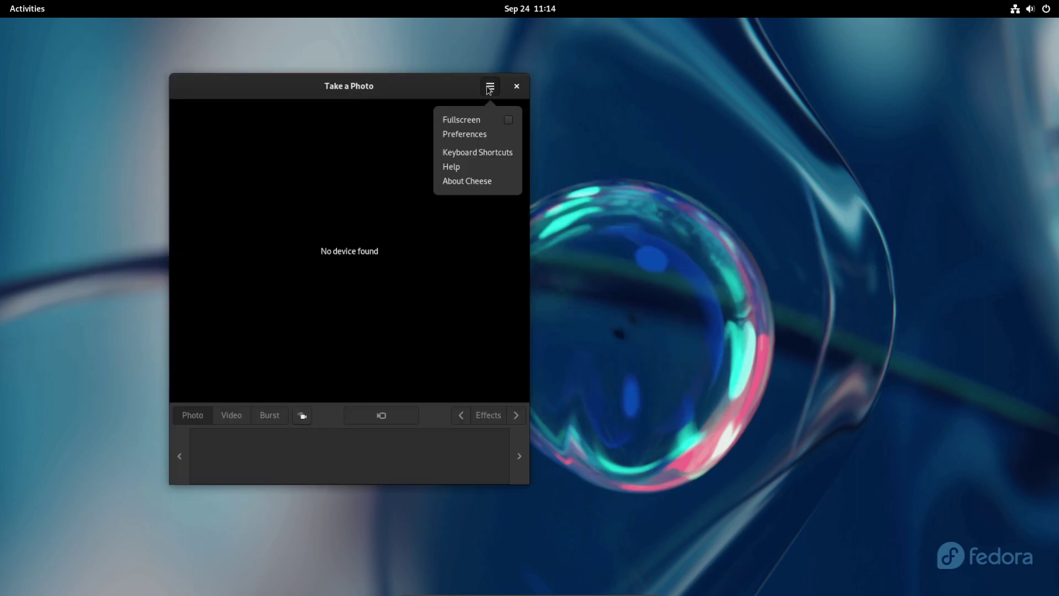
left_click(462, 182)
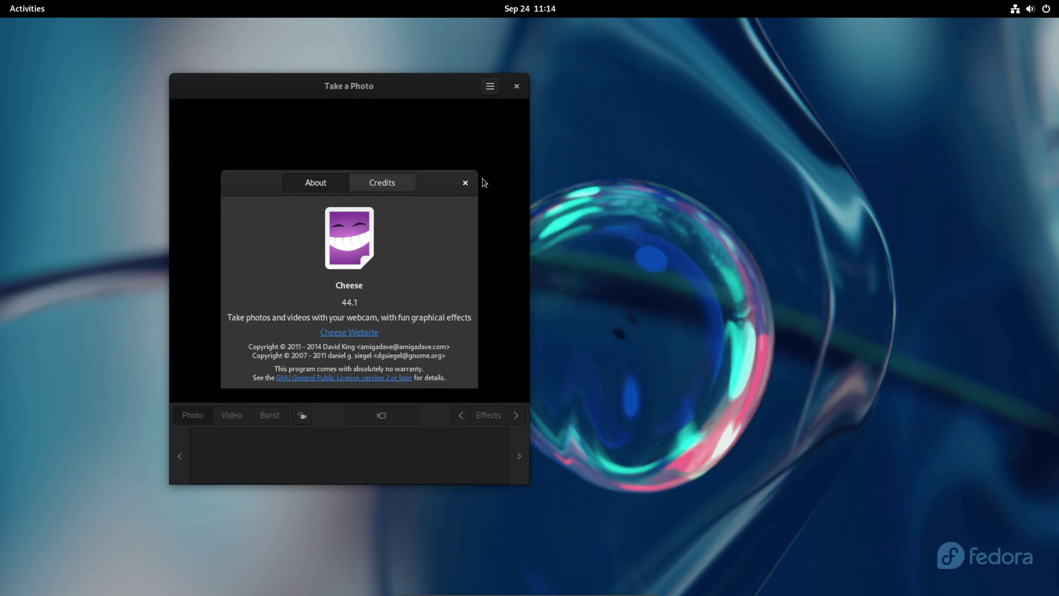
left_click(465, 183)
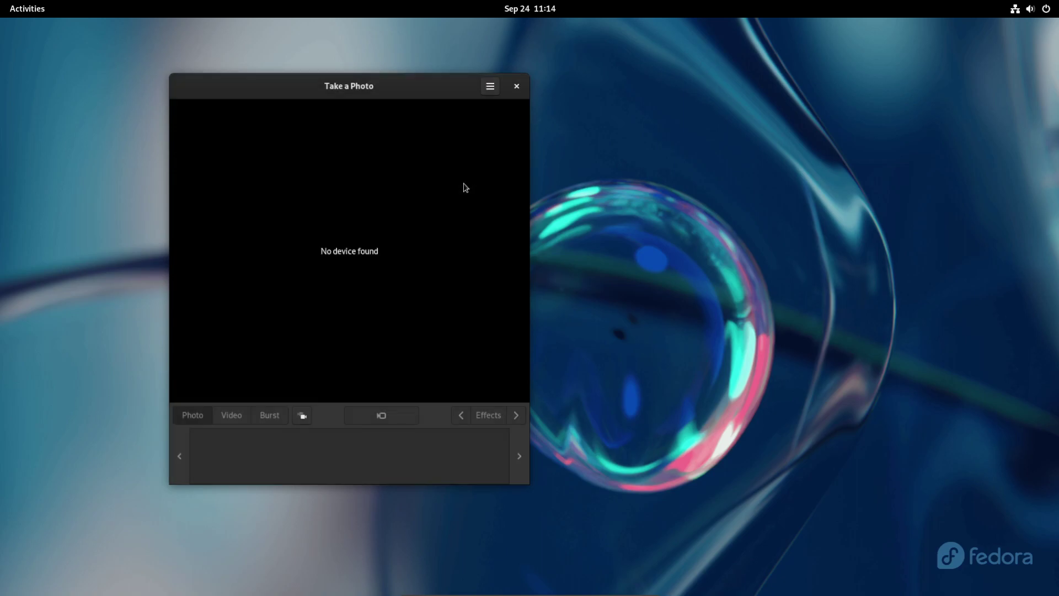
left_click(516, 86)
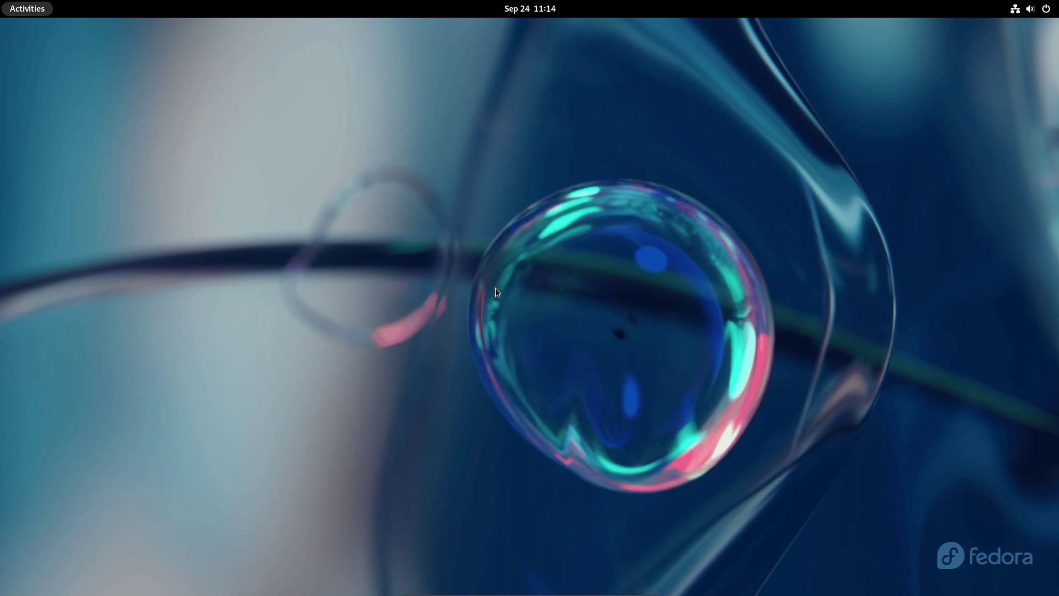
key("super")
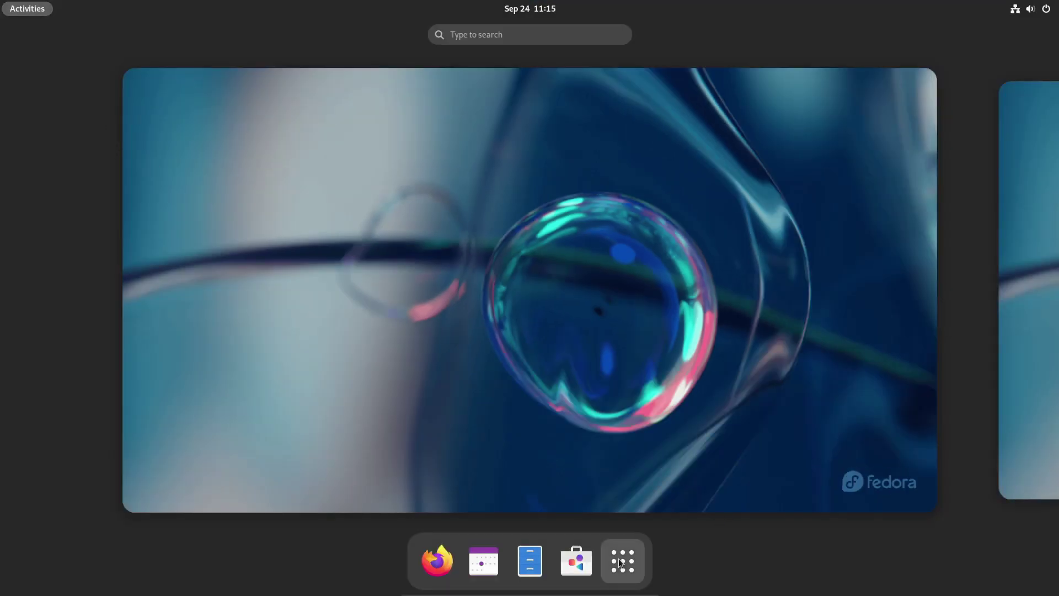
left_click(624, 560)
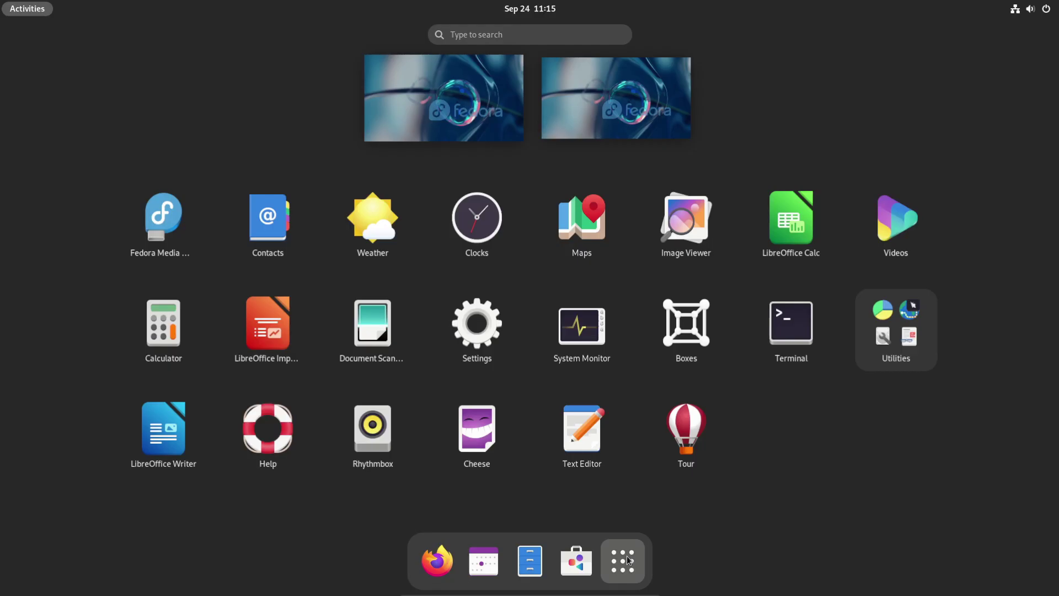
left_click(619, 204)
left_click(325, 39)
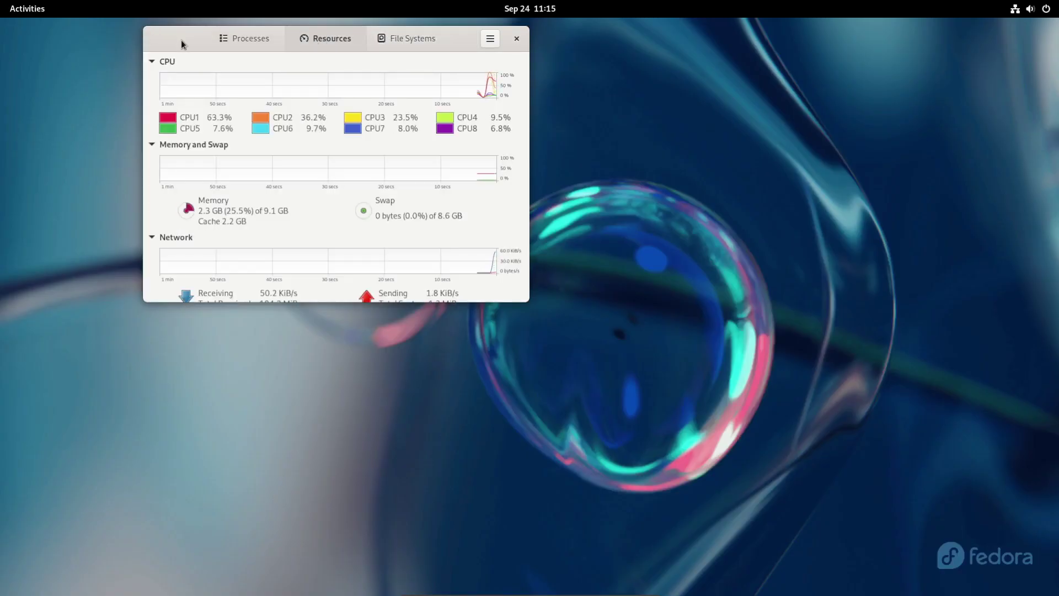
left_click_drag(182, 42, 213, 93)
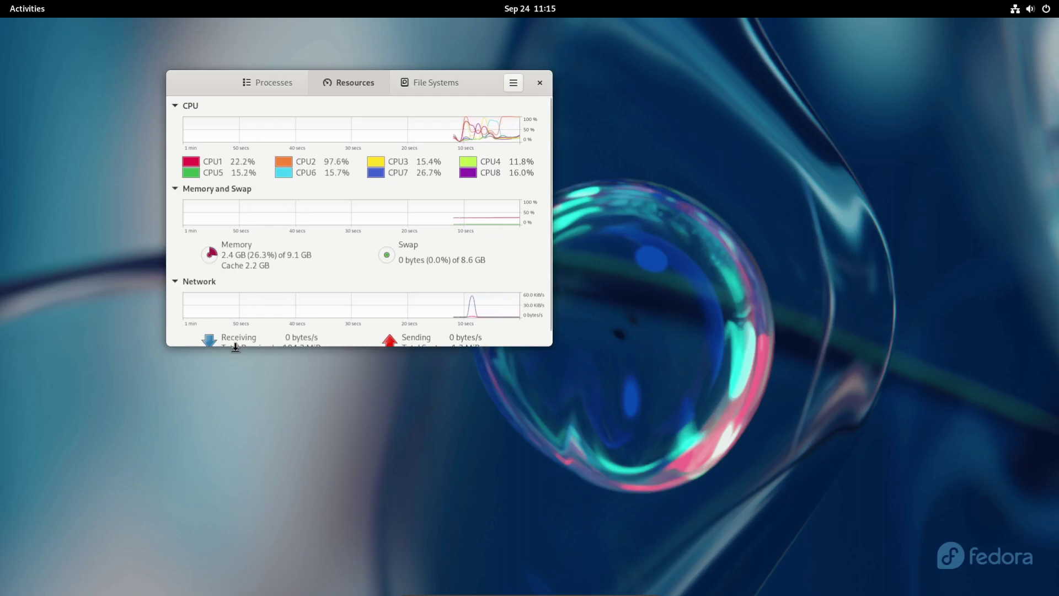
scroll(205, 267, "down", 1)
scroll(239, 281, "up", 1)
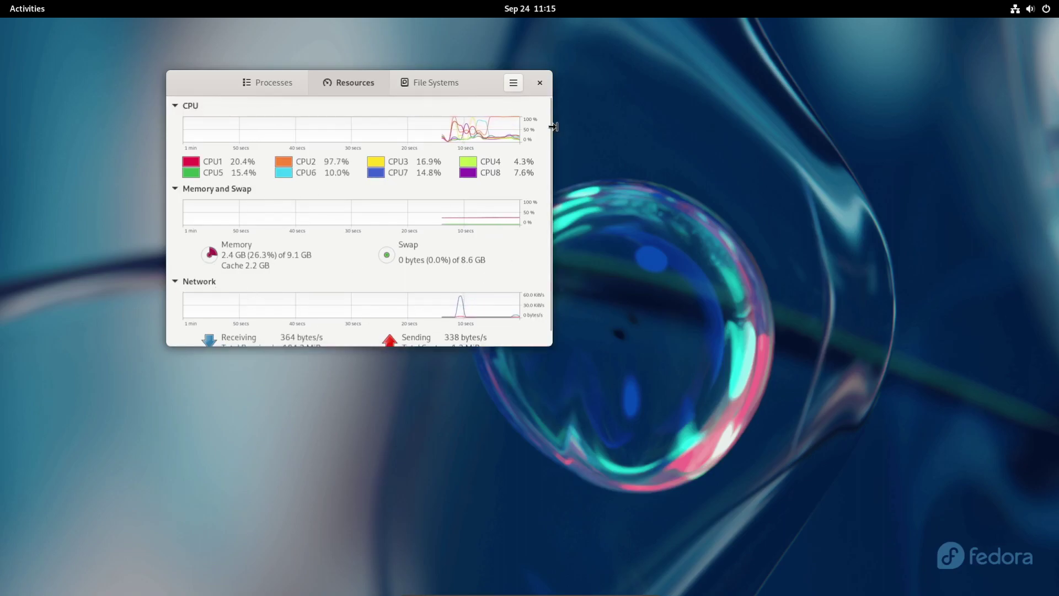
left_click(446, 84)
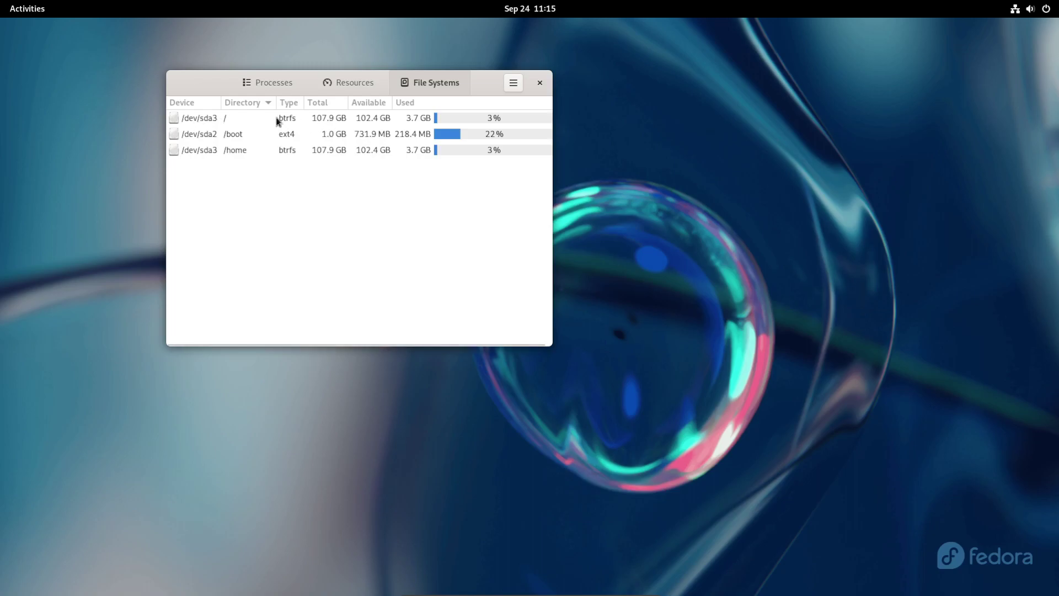
left_click(540, 83)
left_click(34, 11)
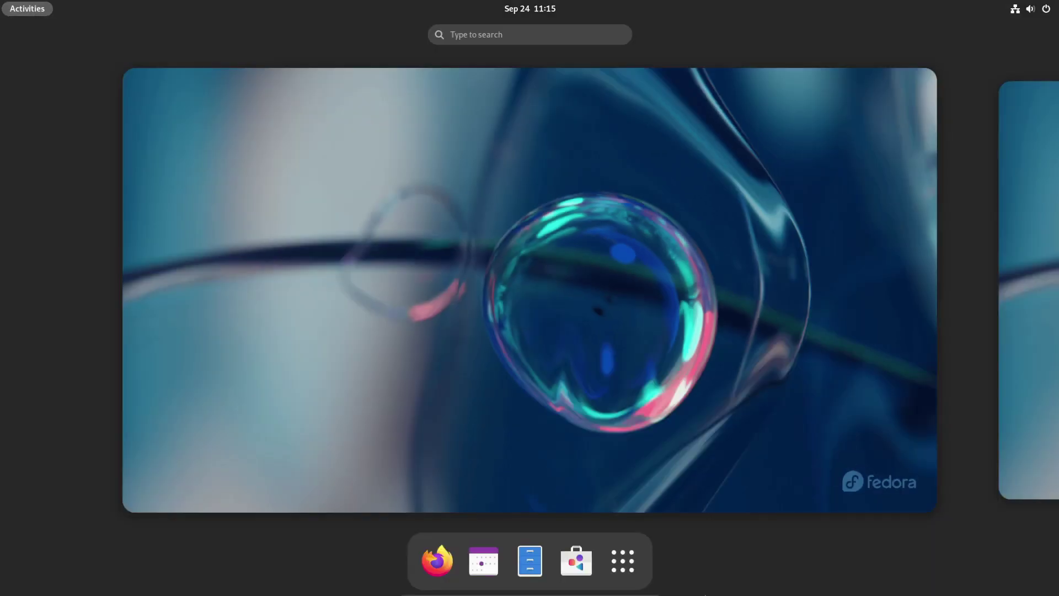
left_click(483, 561)
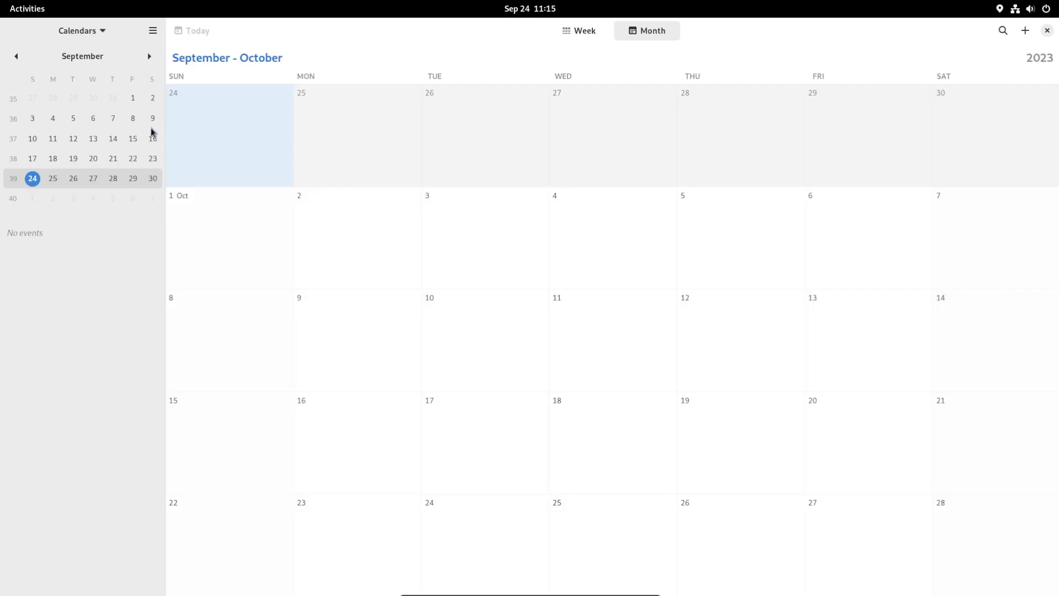
scroll(509, 372, "down", 2)
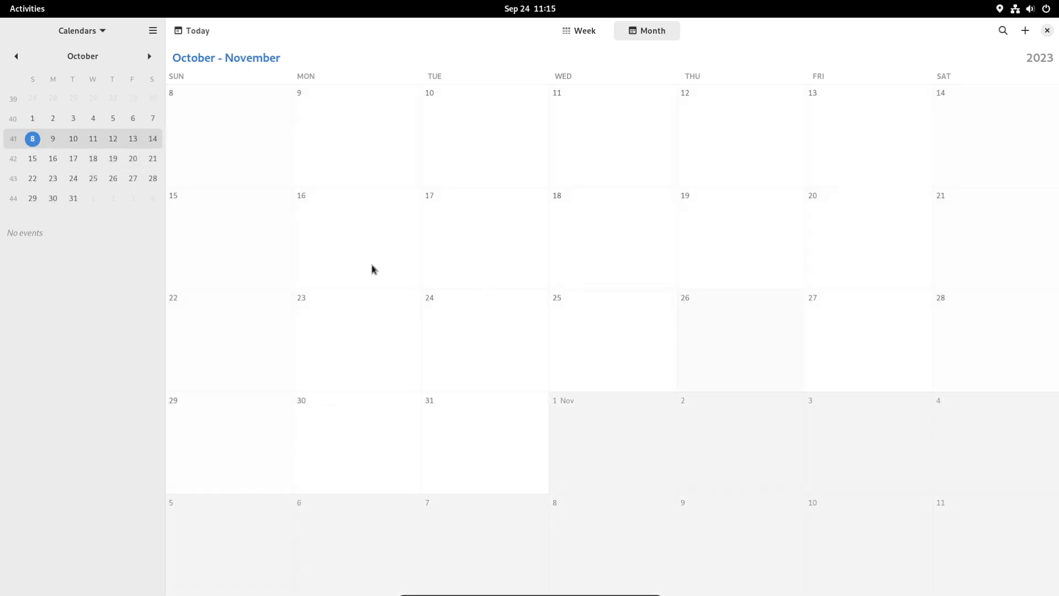
scroll(547, 361, "down", 6)
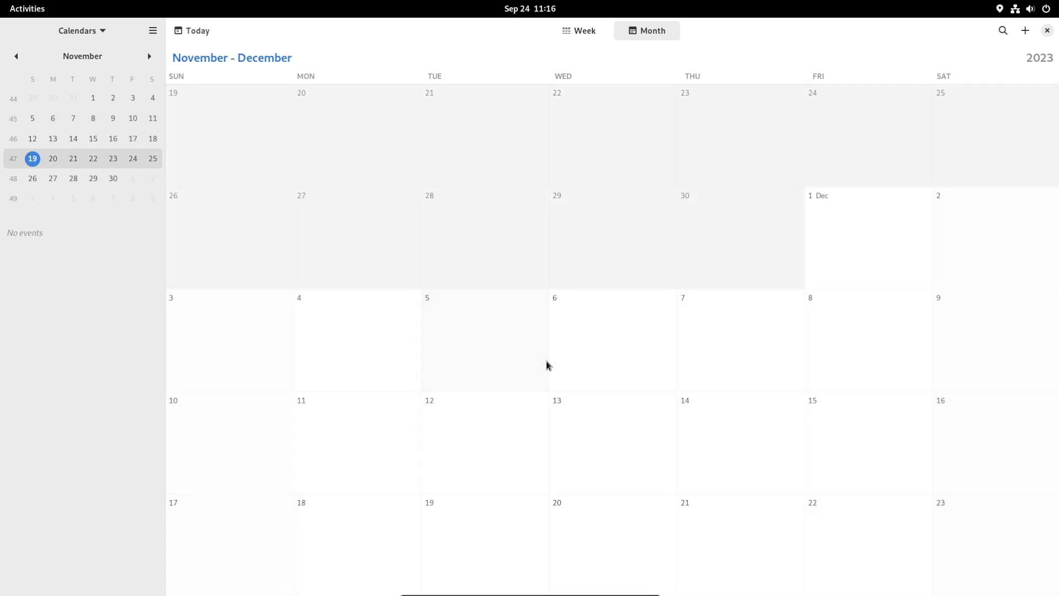
scroll(546, 361, "up", 5)
scroll(546, 360, "up", 2)
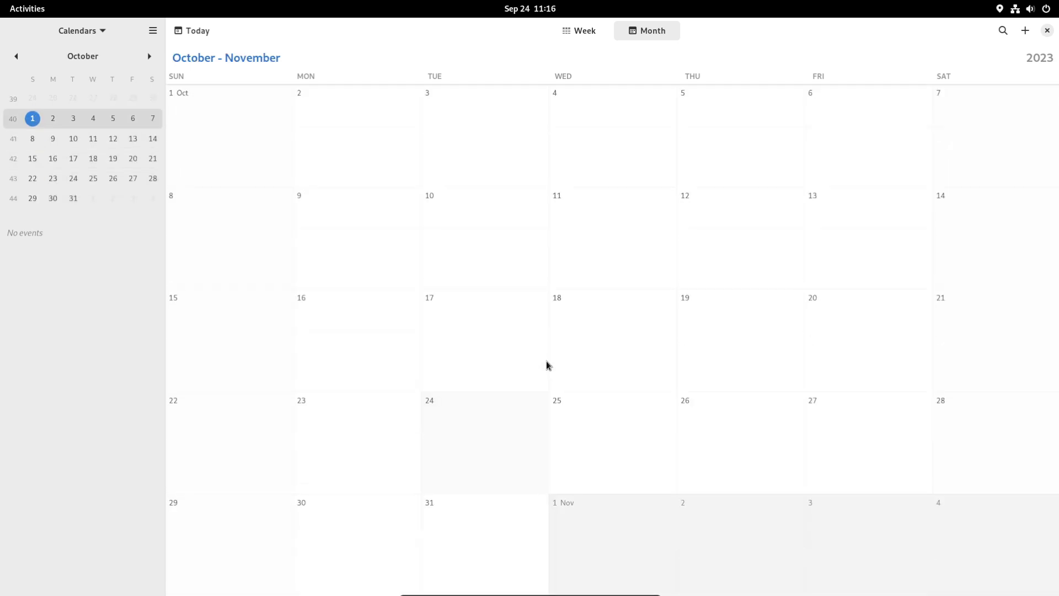
scroll(546, 360, "up", 1)
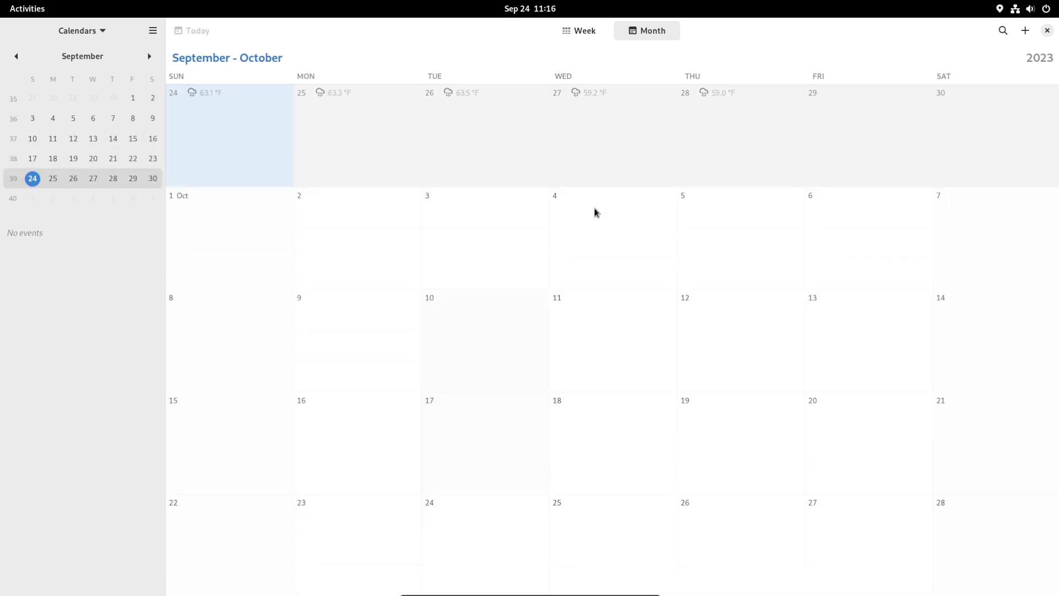
left_click(154, 31)
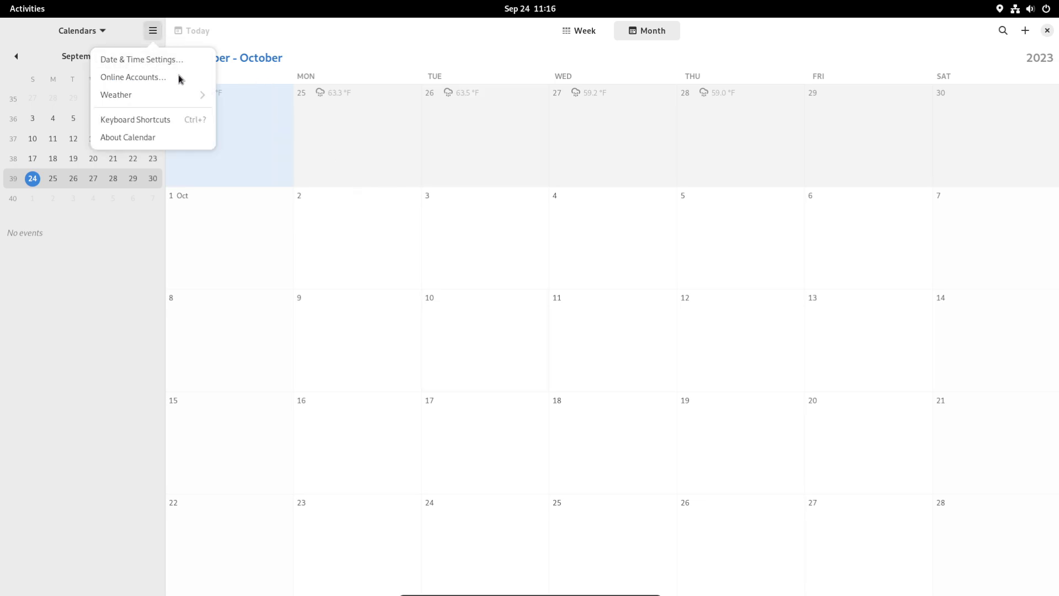
left_click(128, 136)
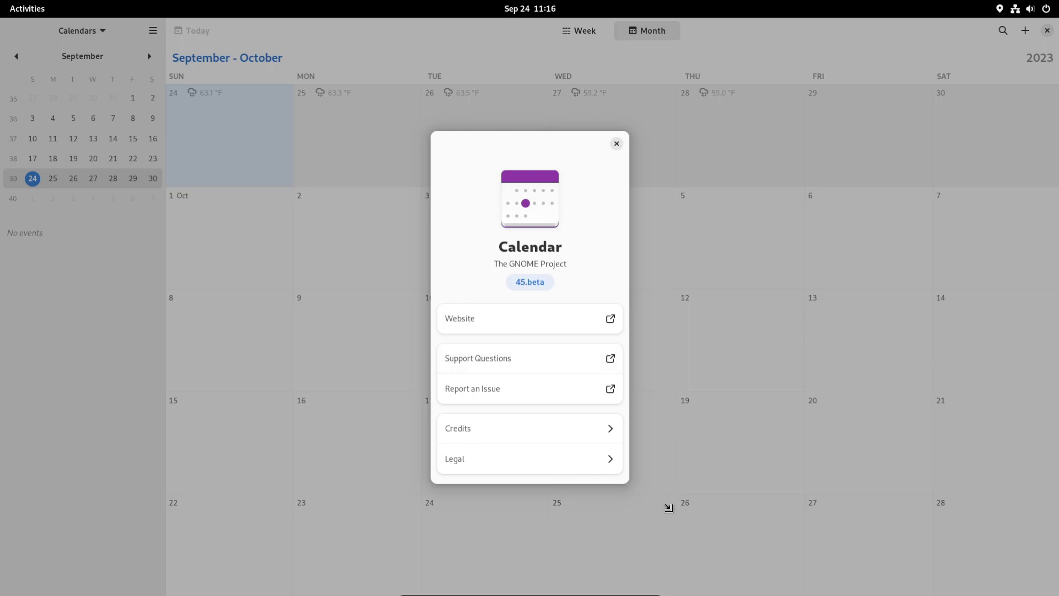
left_click(617, 144)
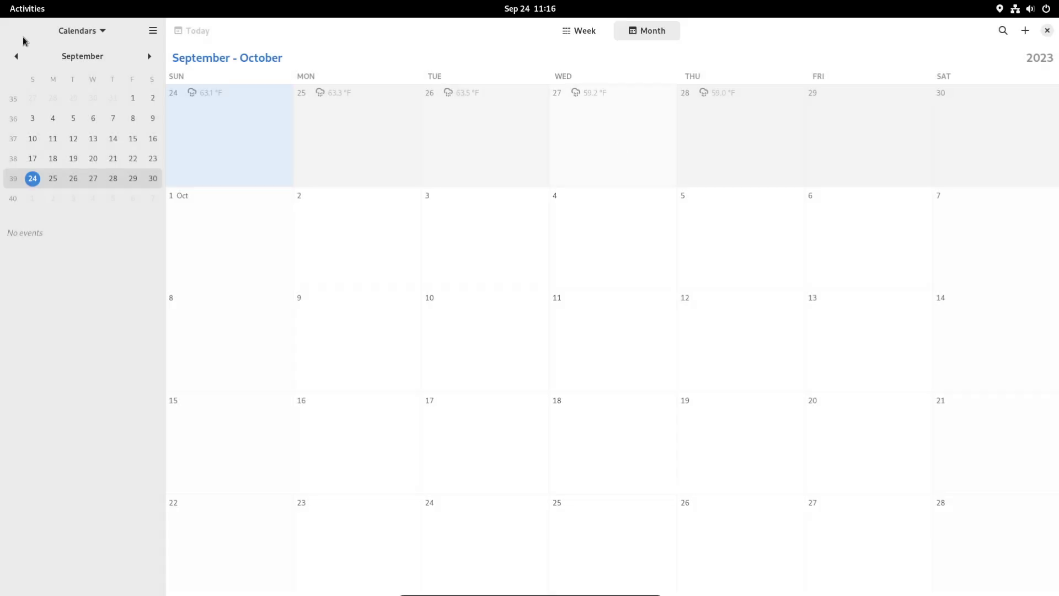
left_click(1048, 31)
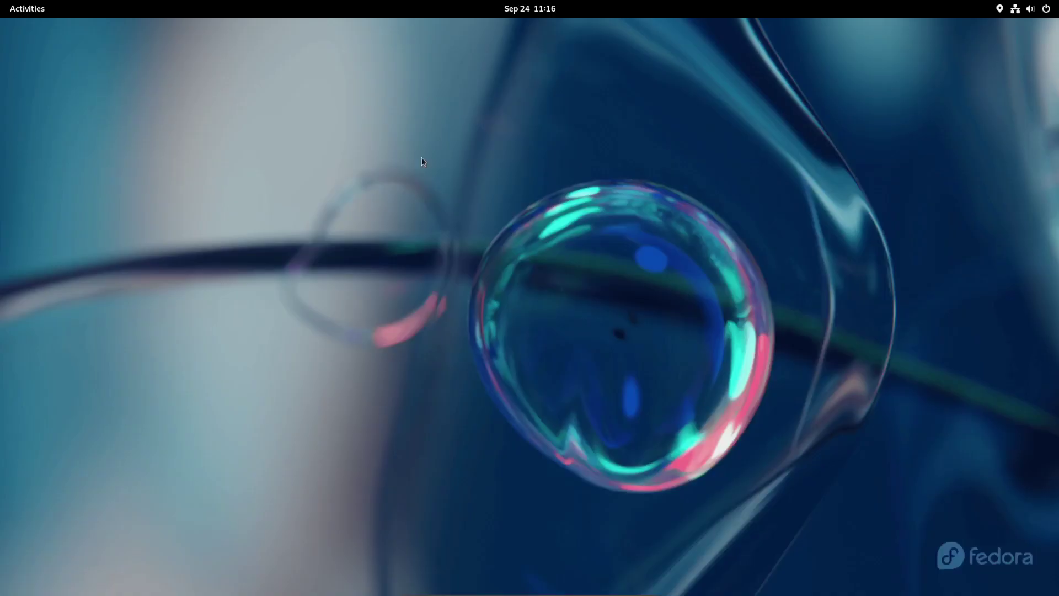
Step: Bring up Image Viewer's file chooser, cancel it, and nudge the window up and right
left_click(195, 214)
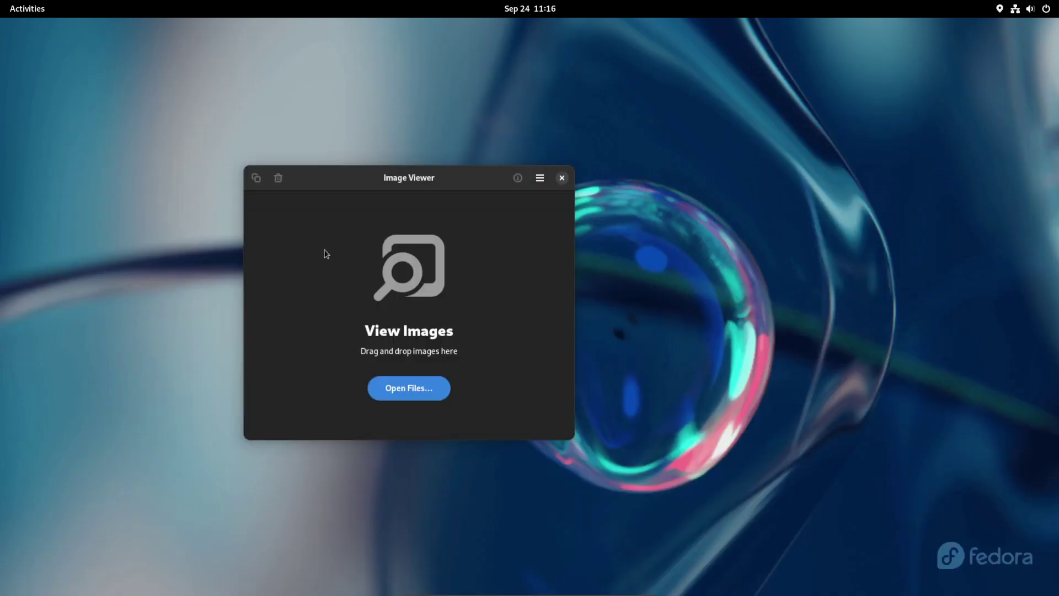
left_click(398, 387)
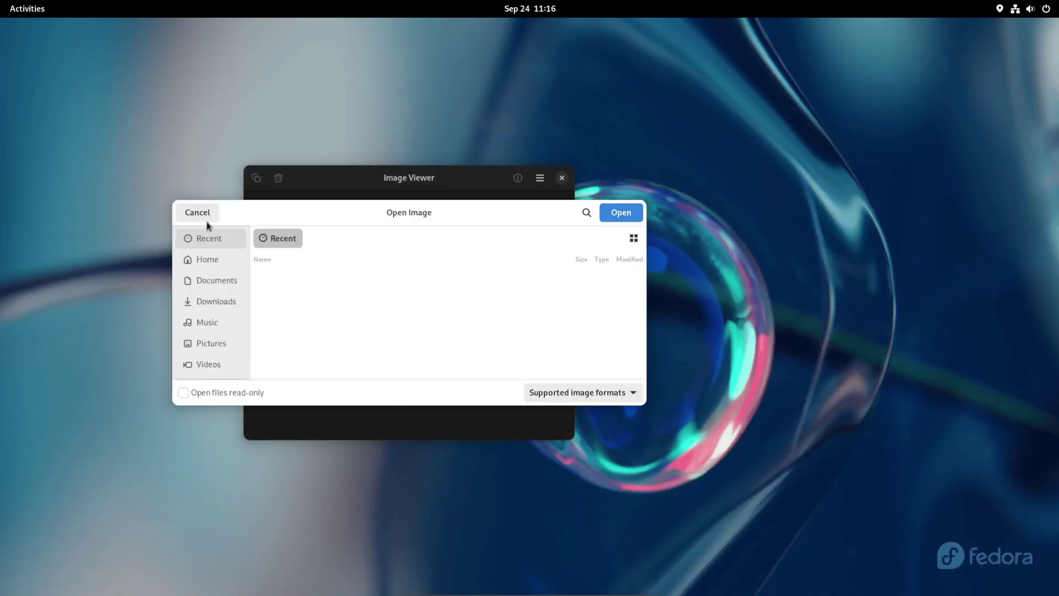
left_click(198, 216)
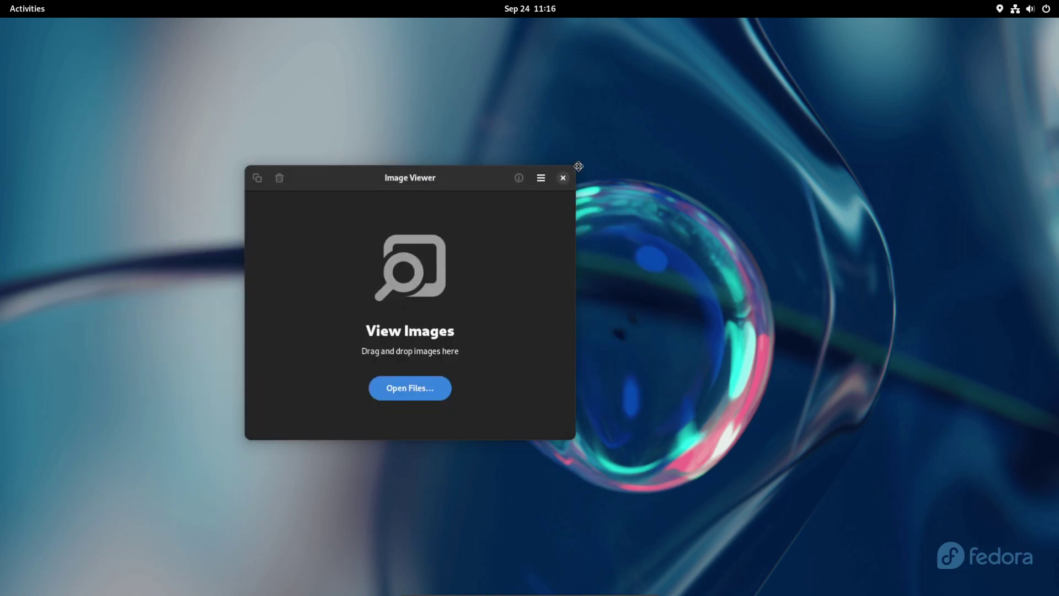
left_click_drag(395, 170, 426, 161)
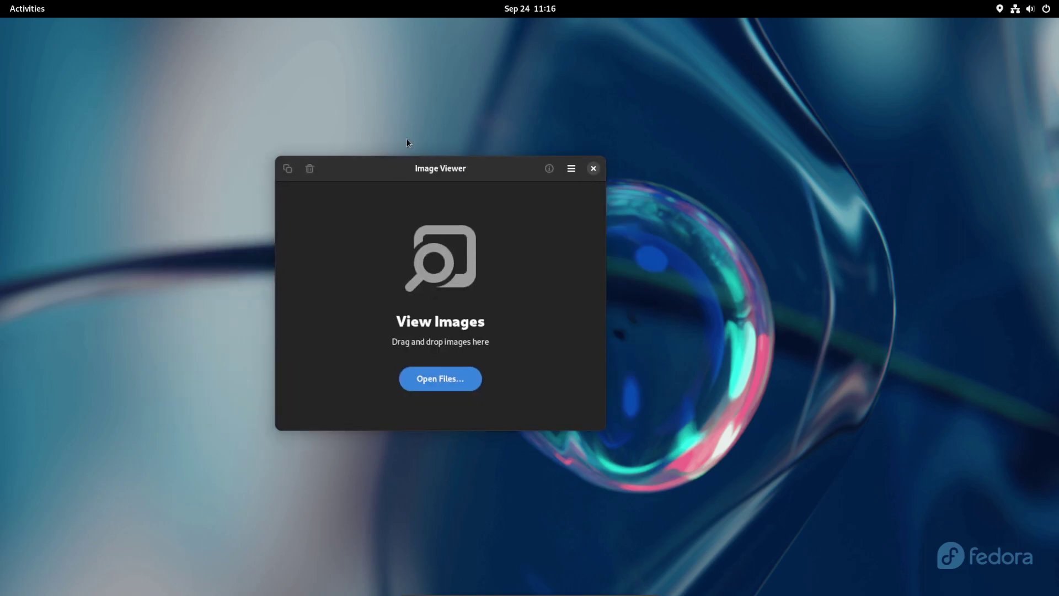
Step: View Image Viewer's version 45.beta.1 details, close the app, and return to Files on Home
left_click(573, 171)
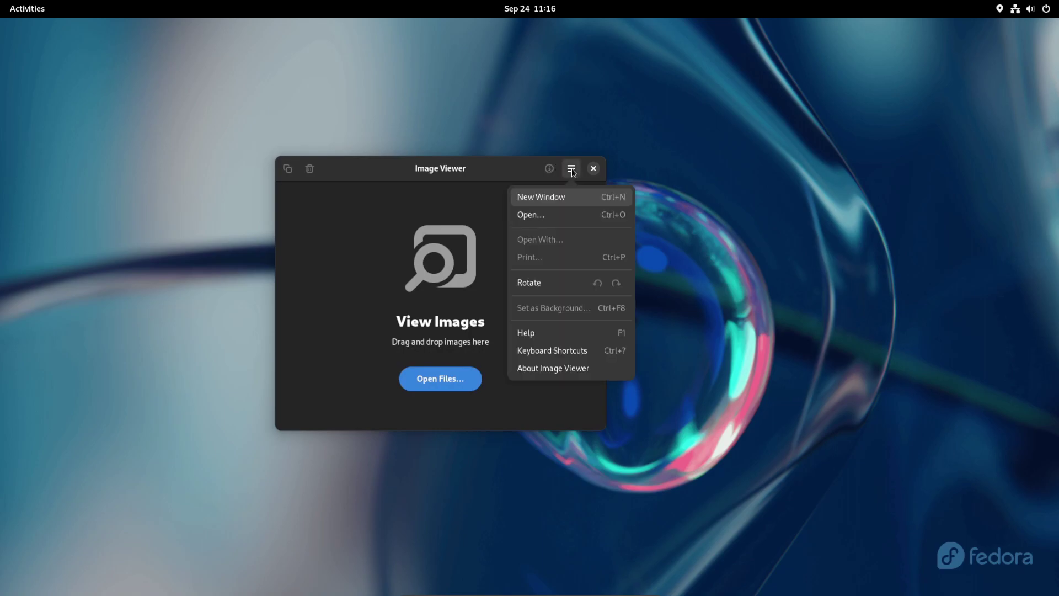
left_click(534, 364)
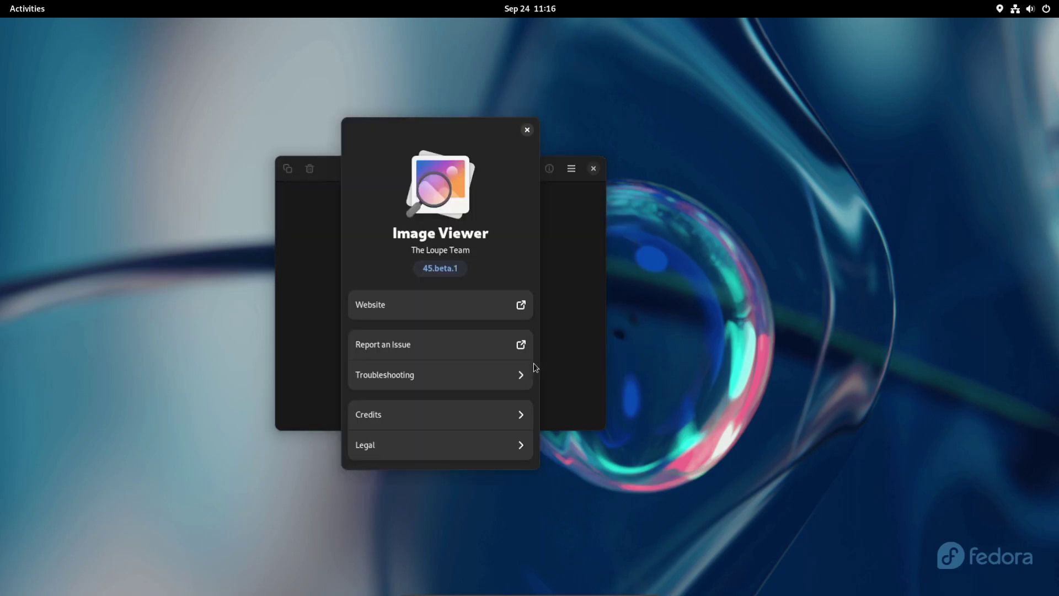
left_click(527, 130)
left_click(593, 168)
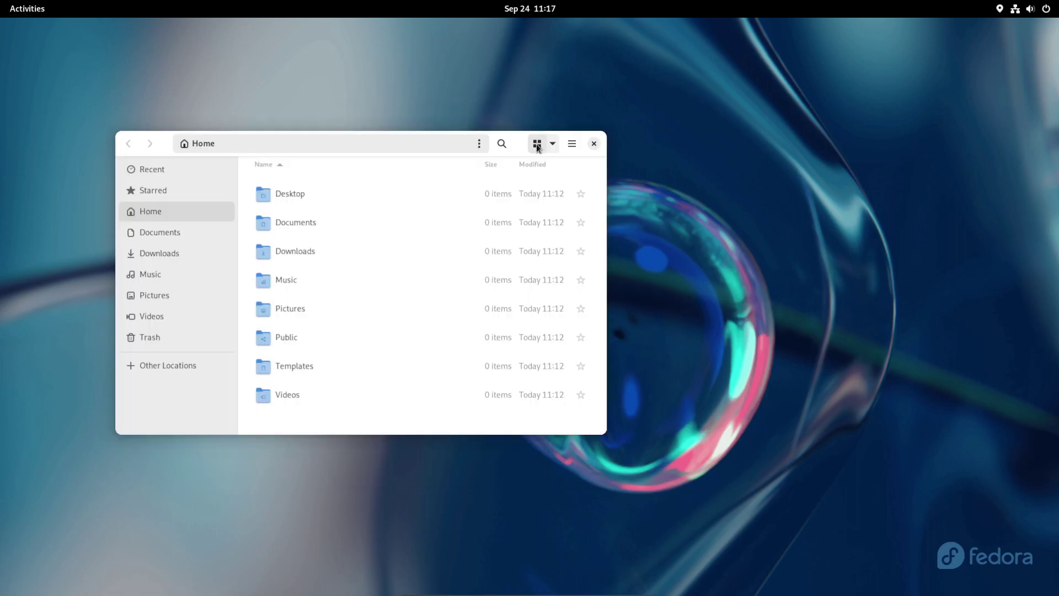
left_click(537, 146)
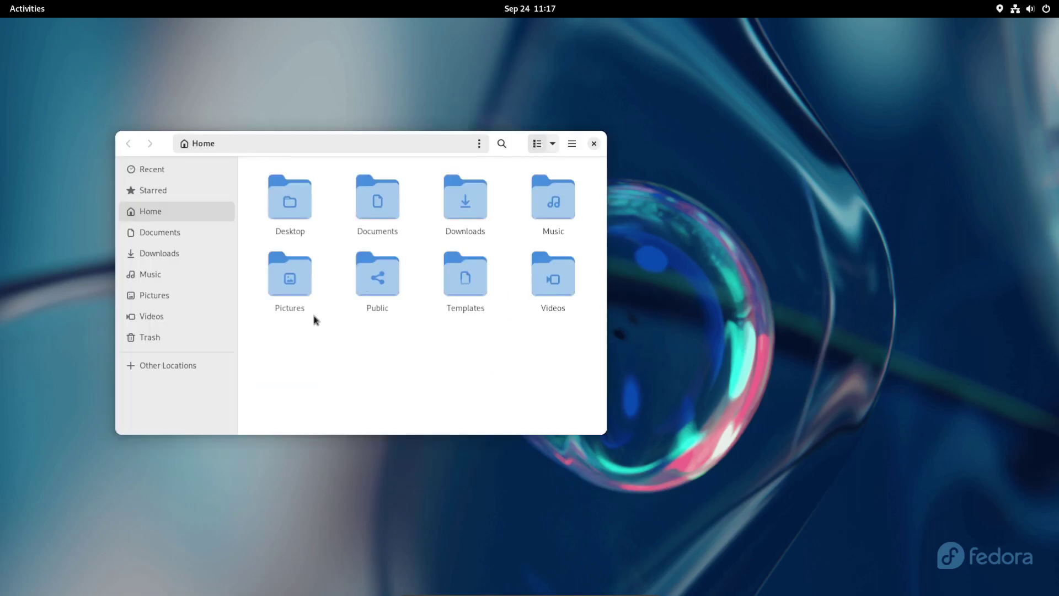
Step: Look over the Files version details in its About dialog, then close it
left_click(576, 145)
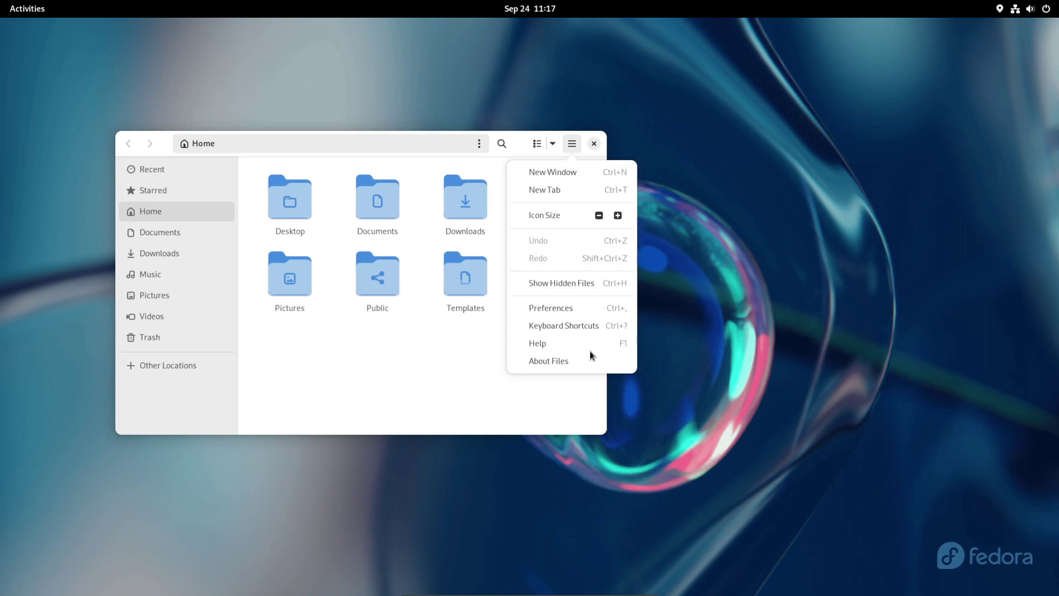
left_click(576, 362)
scroll(370, 328, "down", 1)
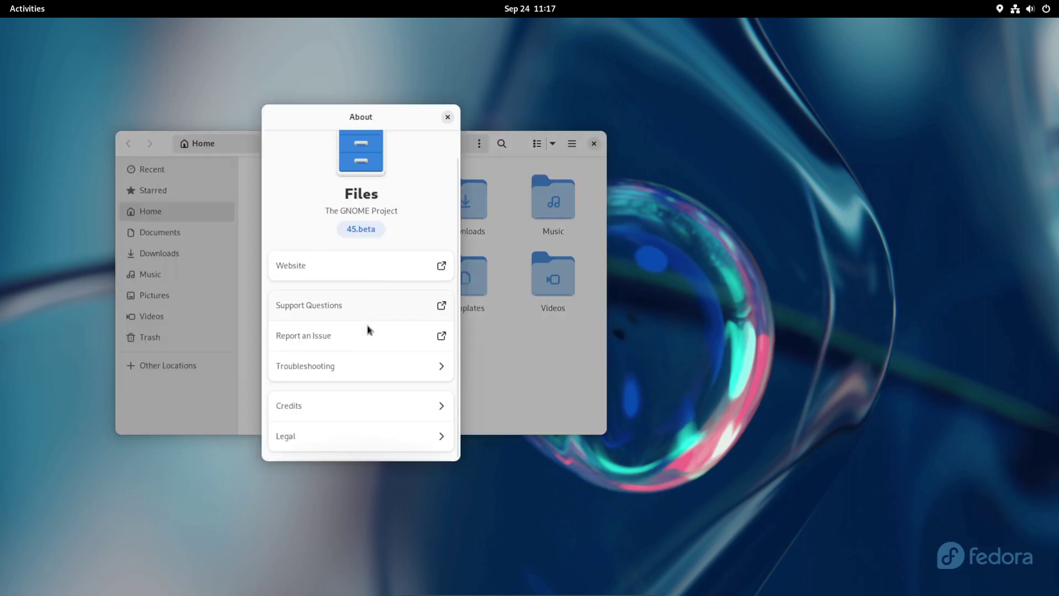
left_click(448, 117)
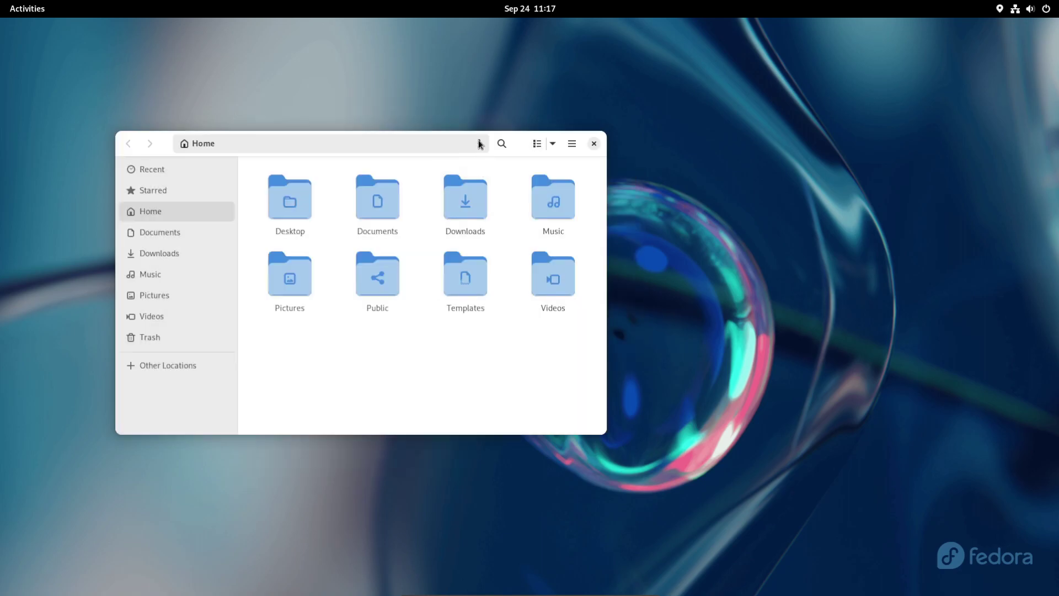
Step: Explore the current-folder actions and search filter options, then leave search back to Home
left_click(479, 144)
left_click(478, 144)
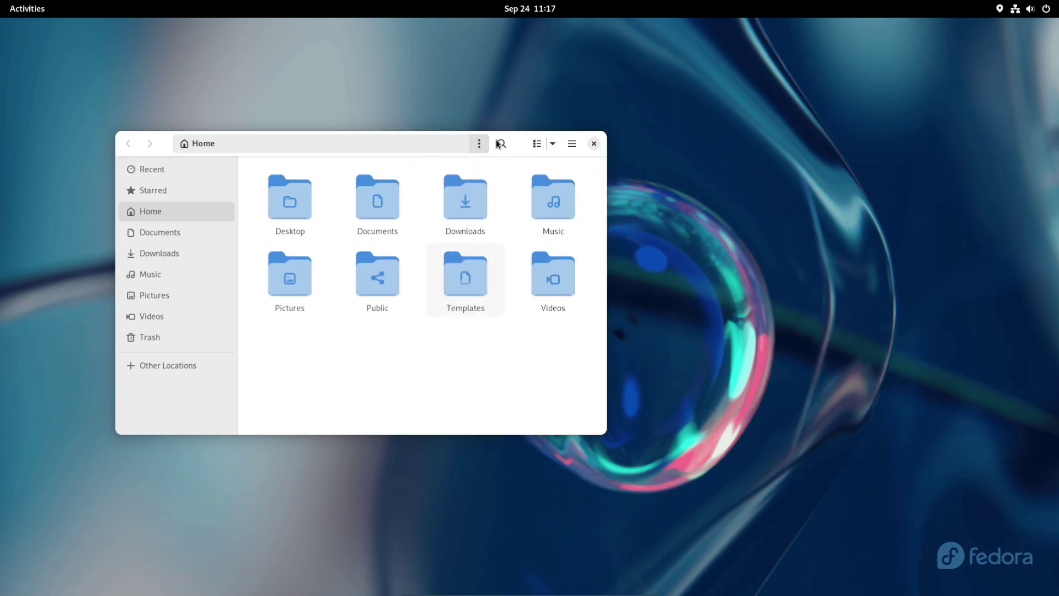
left_click(497, 142)
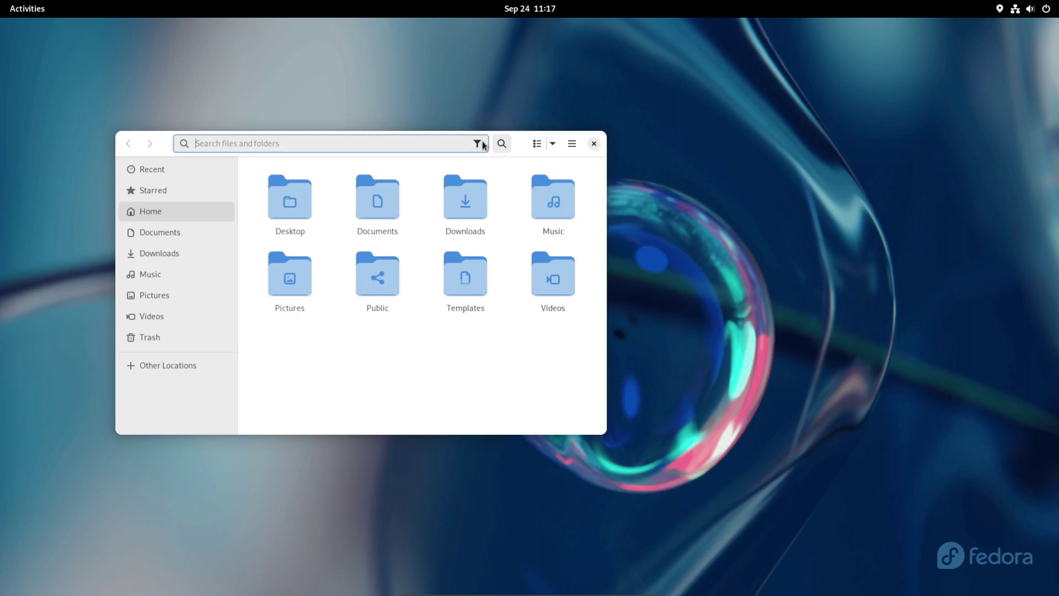
left_click(478, 144)
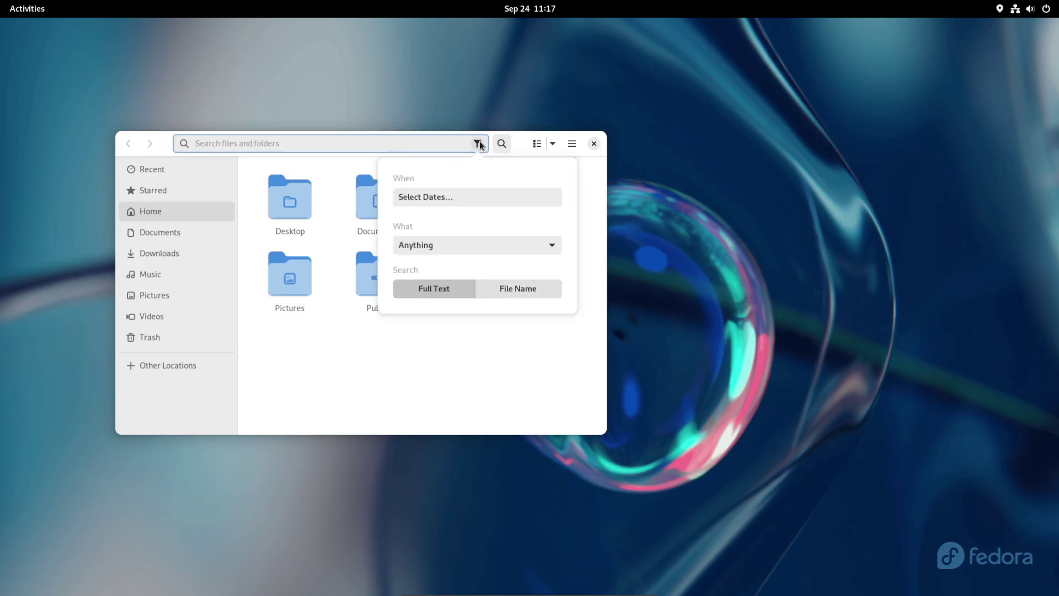
left_click(447, 395)
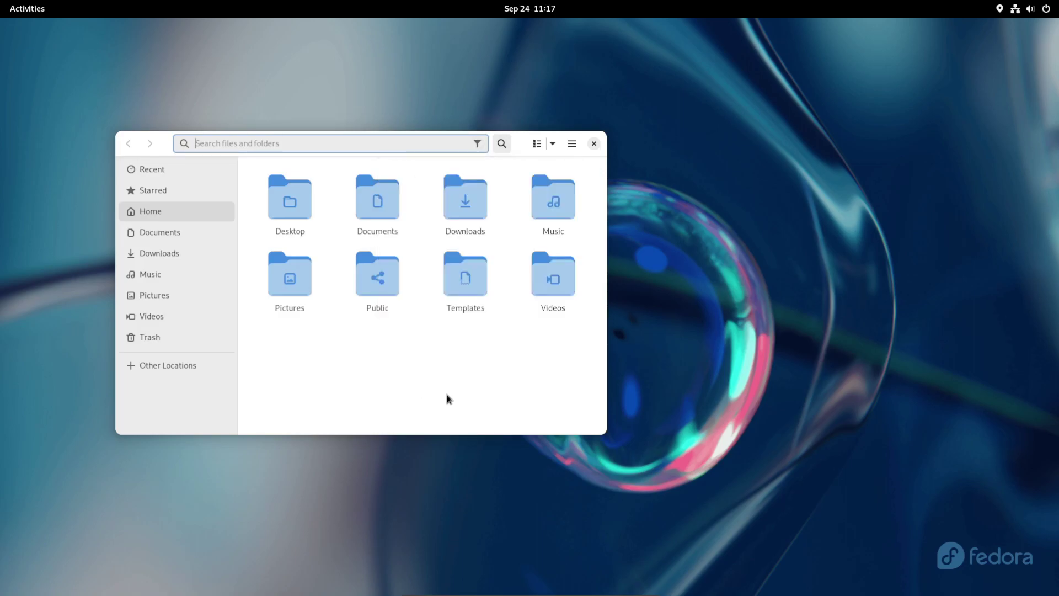
left_click(500, 144)
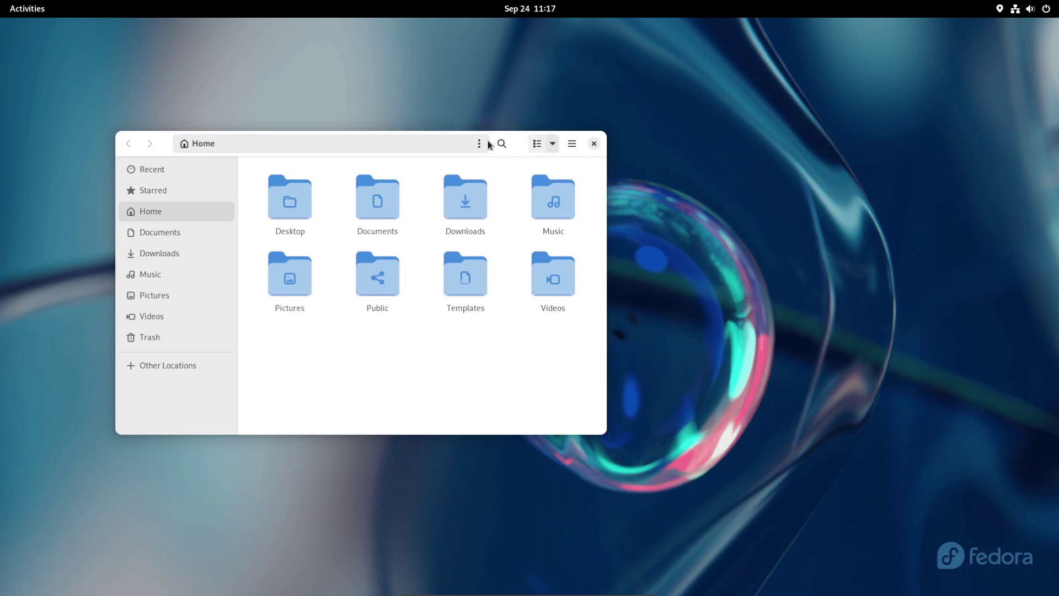
Step: Check the sorting options and toggle Home between list and grid view
left_click(551, 144)
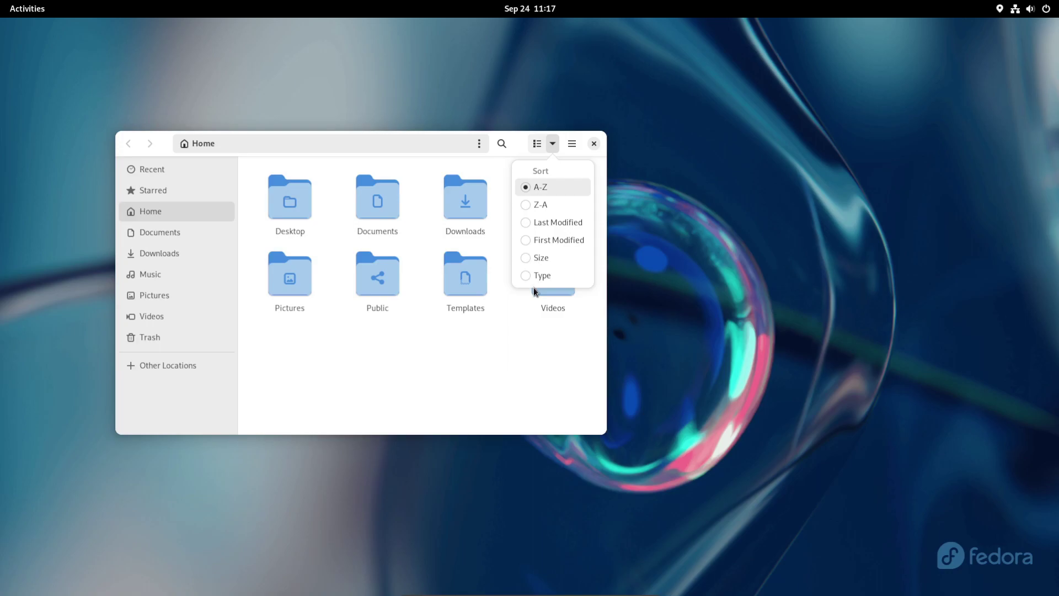
left_click(535, 145)
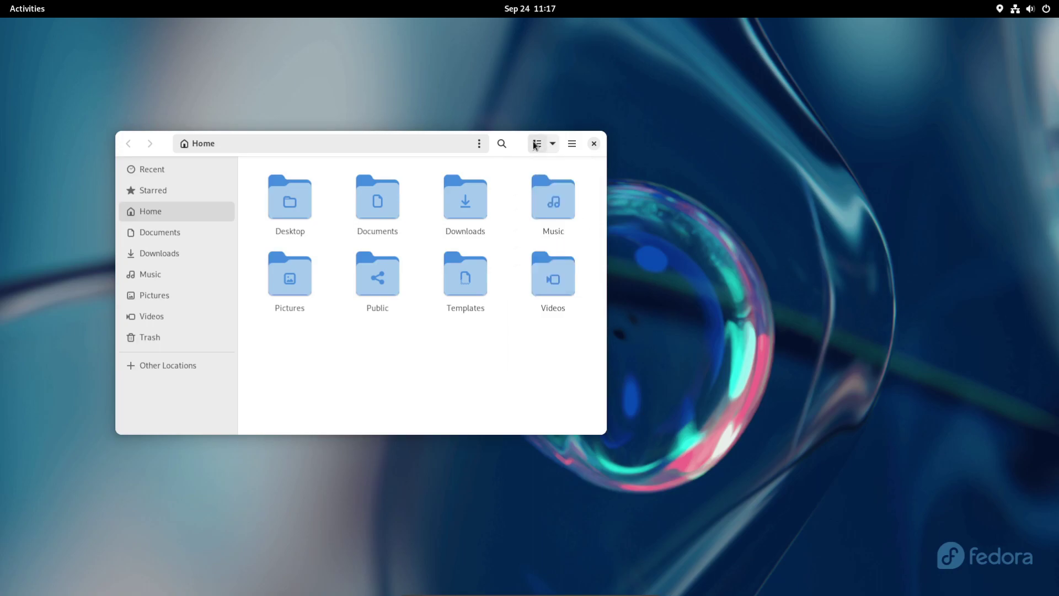
left_click(534, 145)
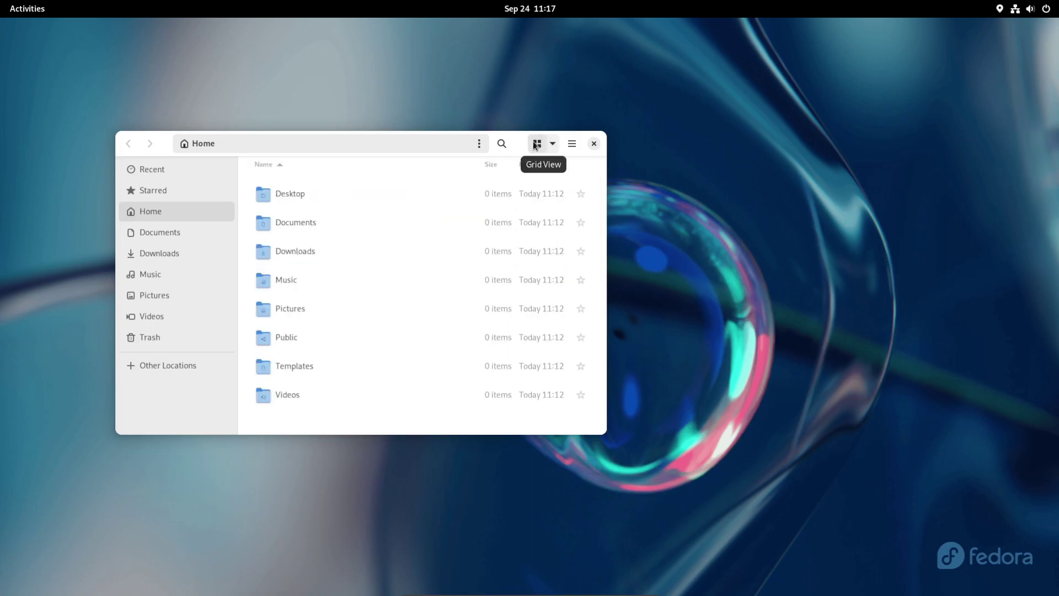
right_click(534, 144)
key("Escape")
left_click(544, 145)
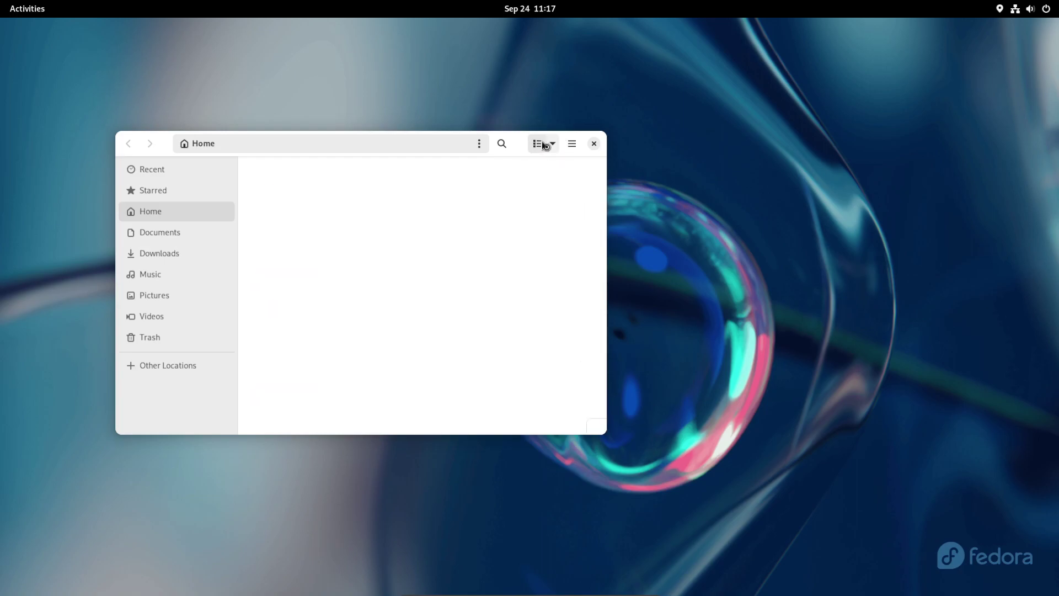
Step: Switch Home to list view with Name, Size and Modified columns and open Visible Columns
left_click(554, 142)
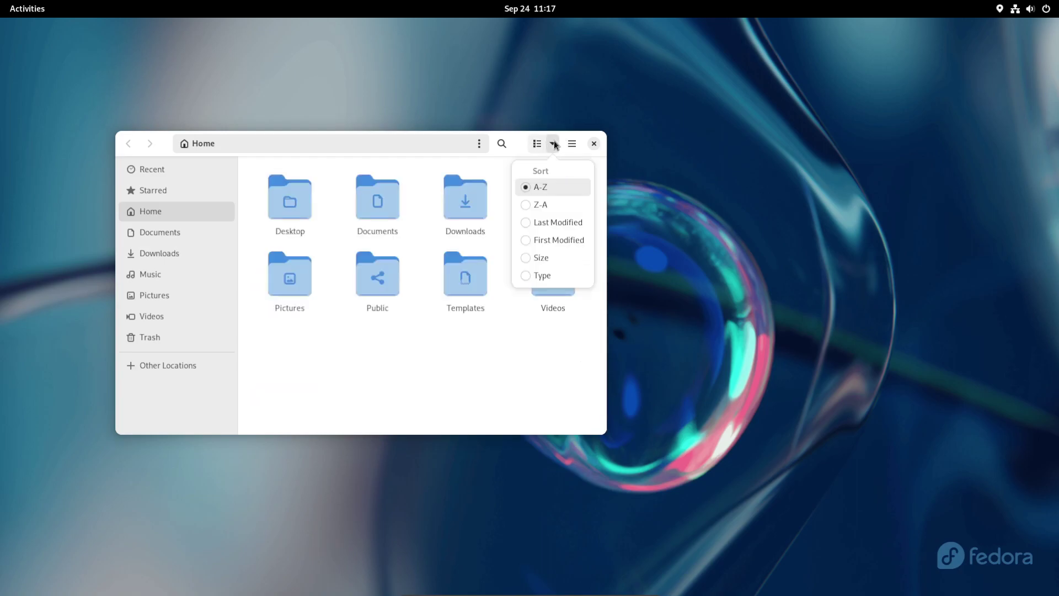
left_click(538, 145)
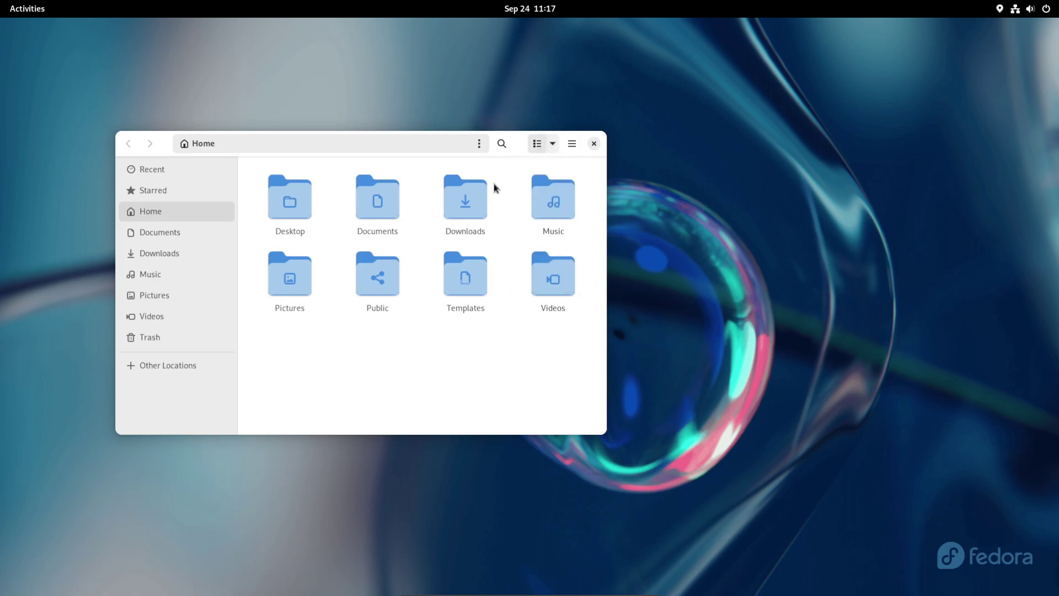
left_click(532, 144)
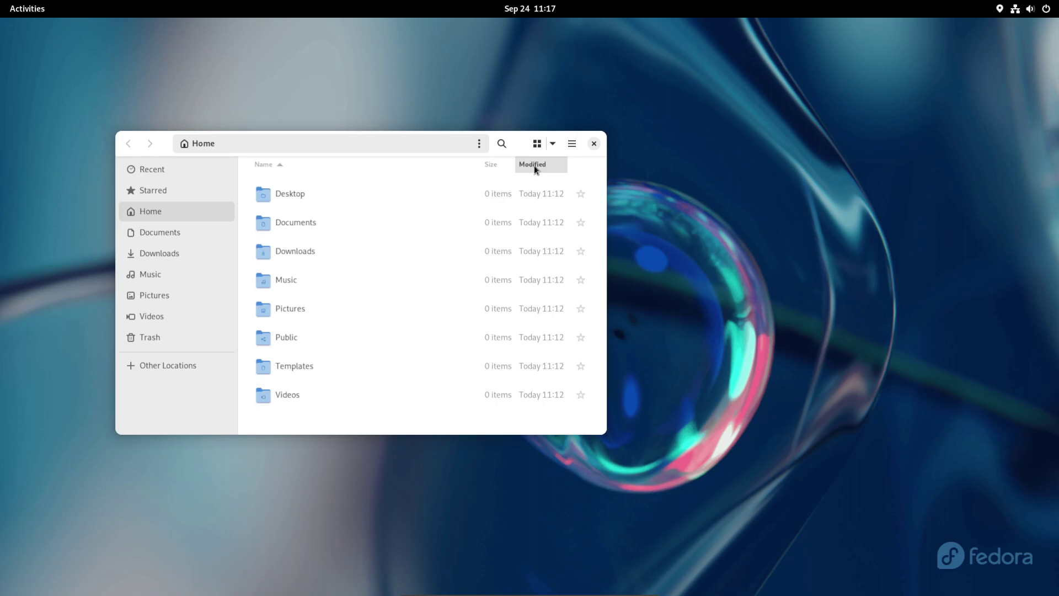
left_click(553, 144)
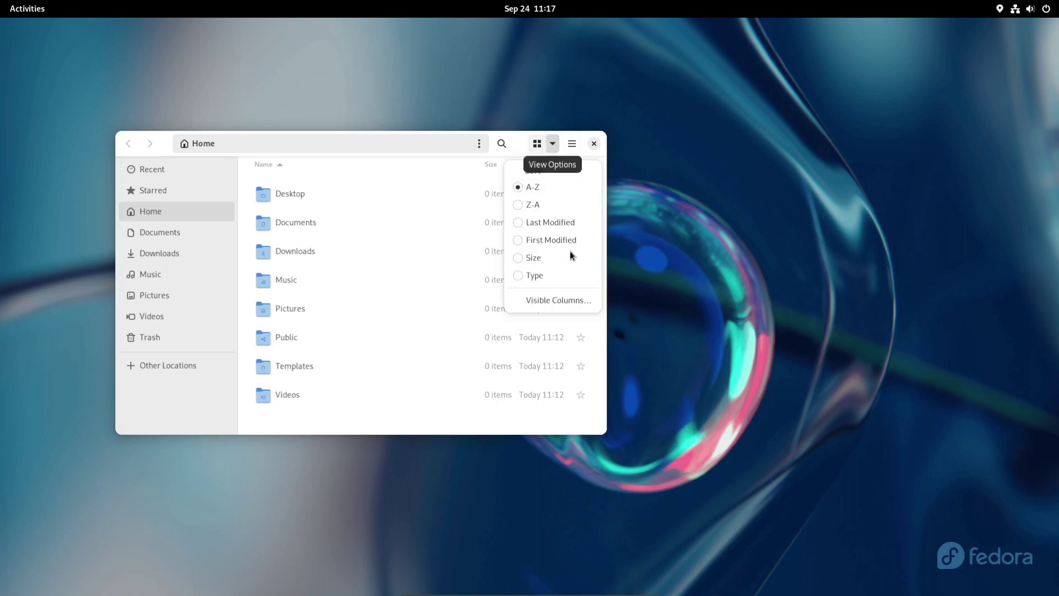
left_click(545, 300)
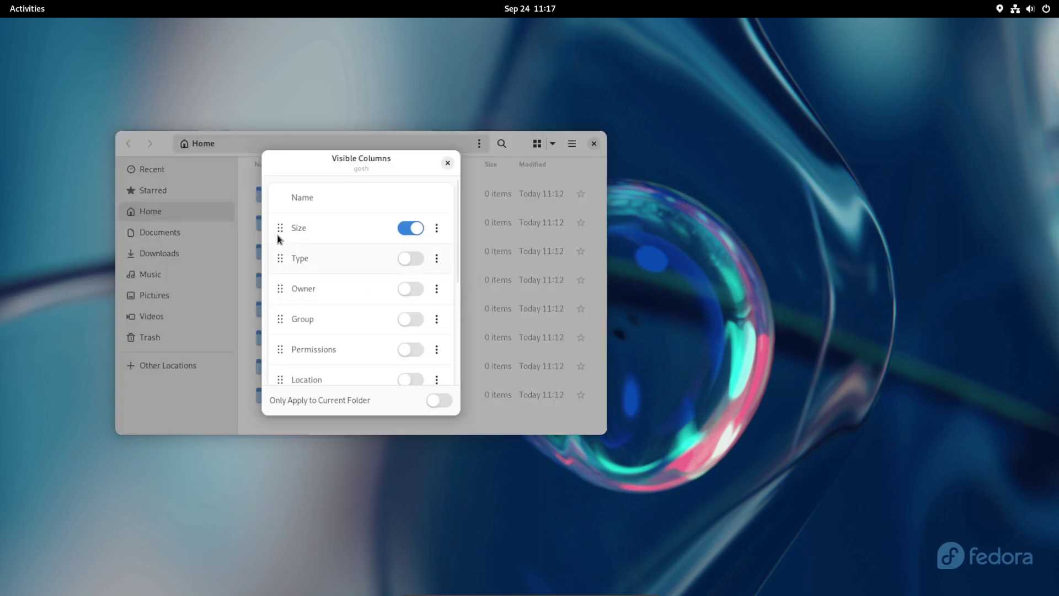
mouse_move(279, 238)
left_mouse_down()
mouse_move(279, 263)
mouse_move(280, 230)
left_mouse_up()
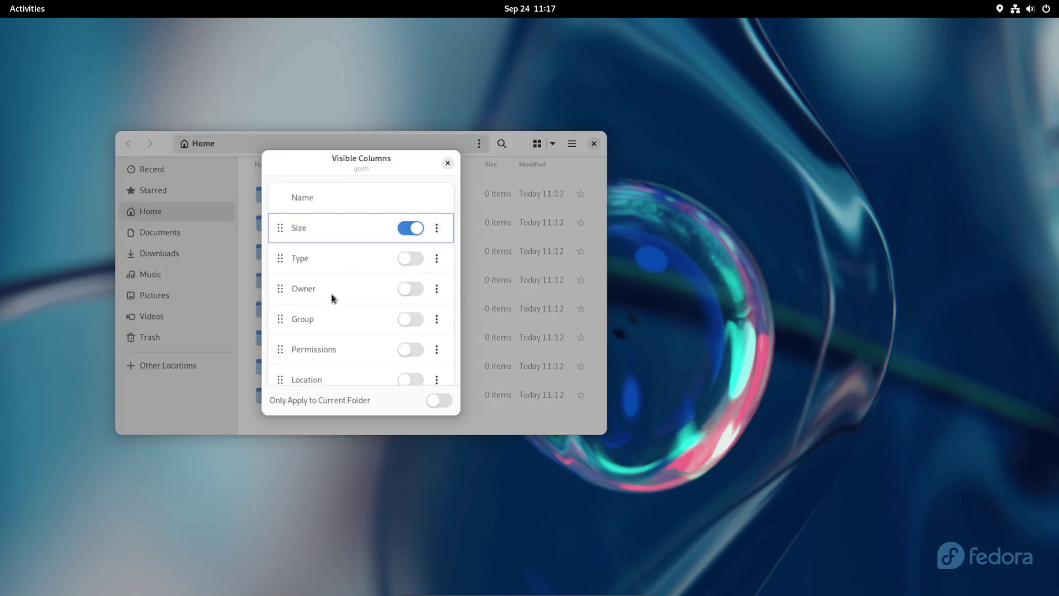
scroll(355, 322, "down", 5)
scroll(354, 324, "up", 5)
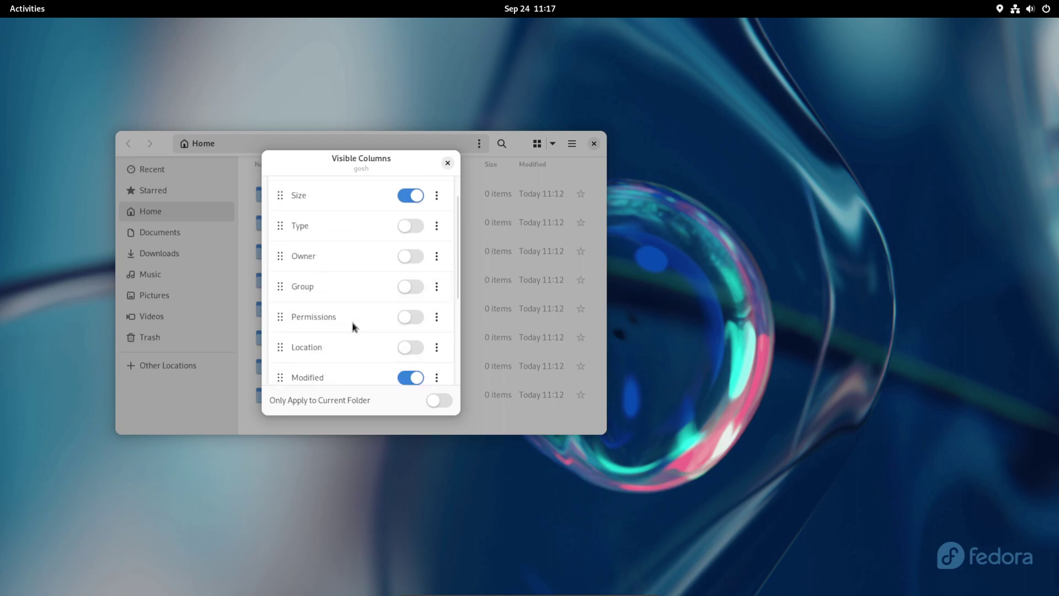
scroll(355, 327, "up", 1)
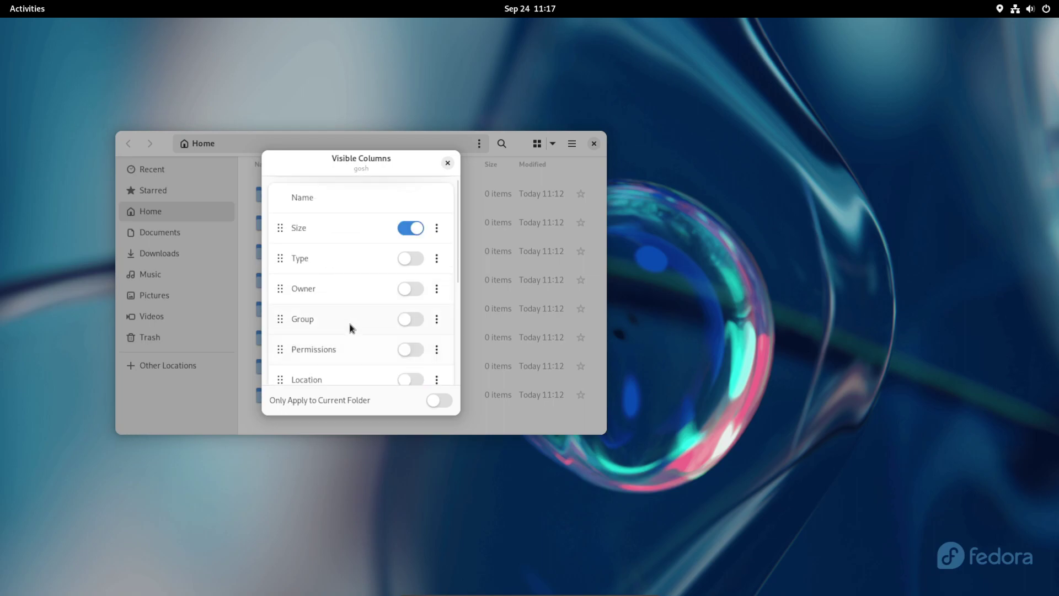
left_click(446, 164)
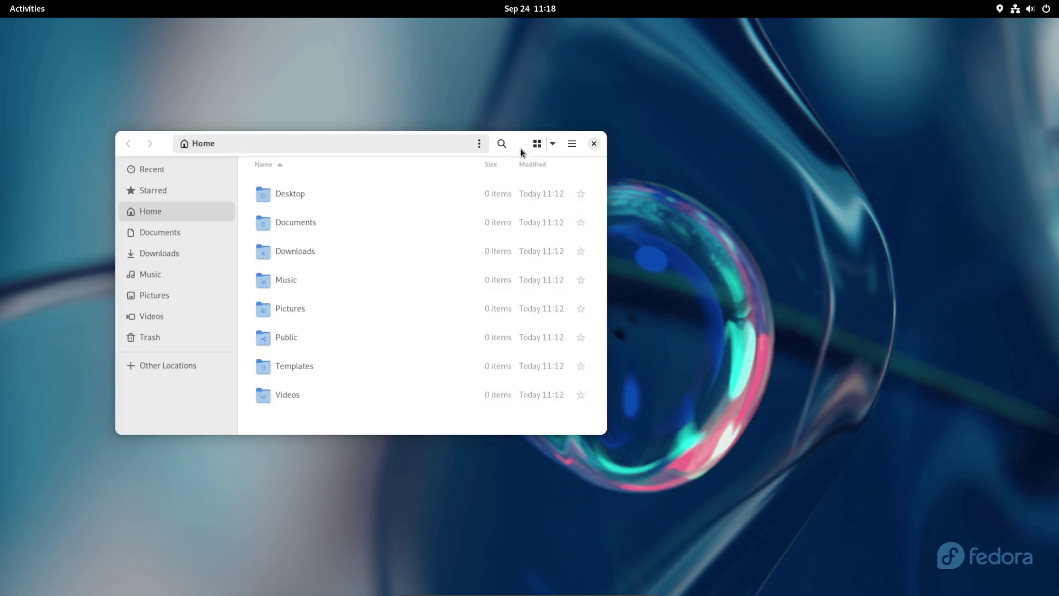
Step: Nudge the Files window right, then look through and close the Files Preferences window
left_click_drag(525, 142, 577, 140)
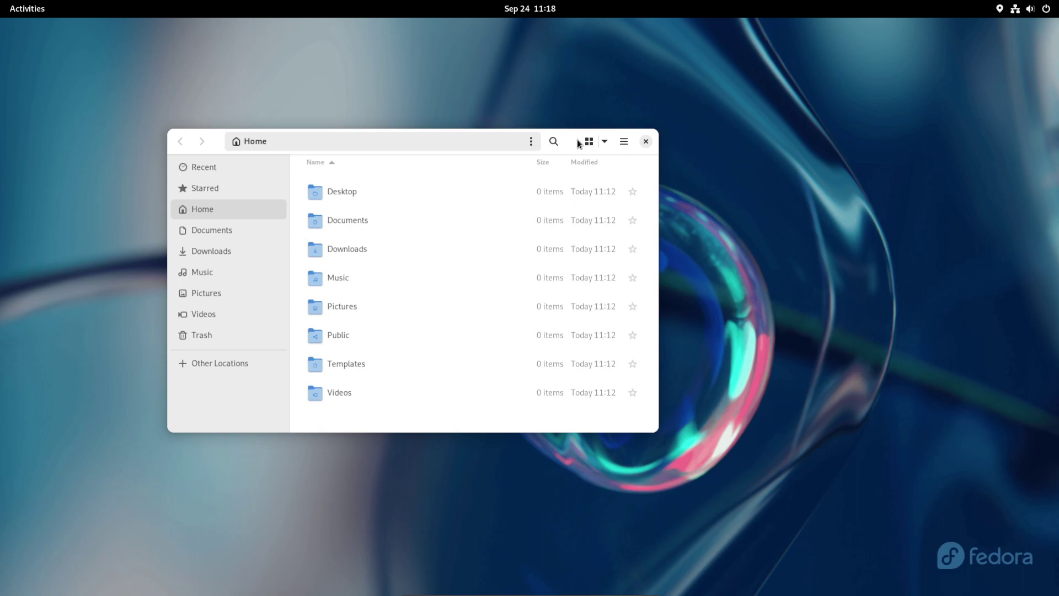
left_click(624, 142)
left_click(623, 142)
left_click(623, 141)
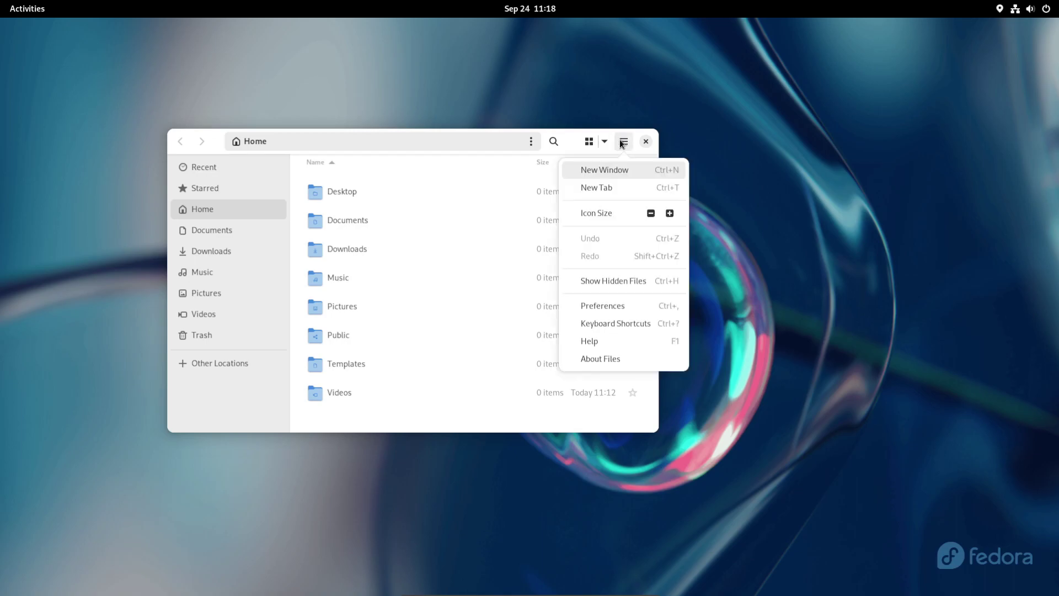
left_click(636, 308)
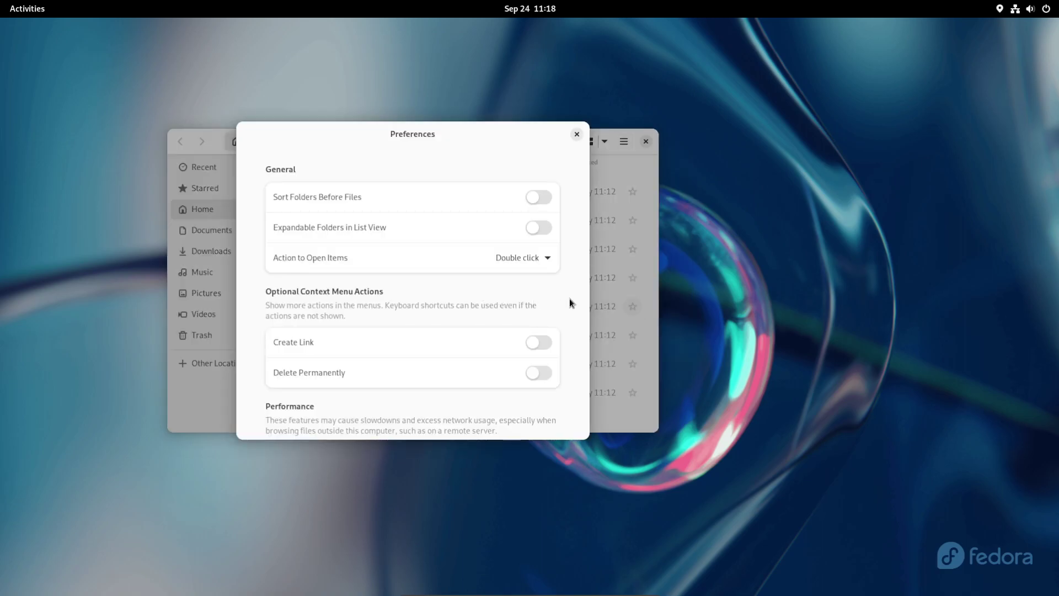
scroll(569, 310, "down", 5)
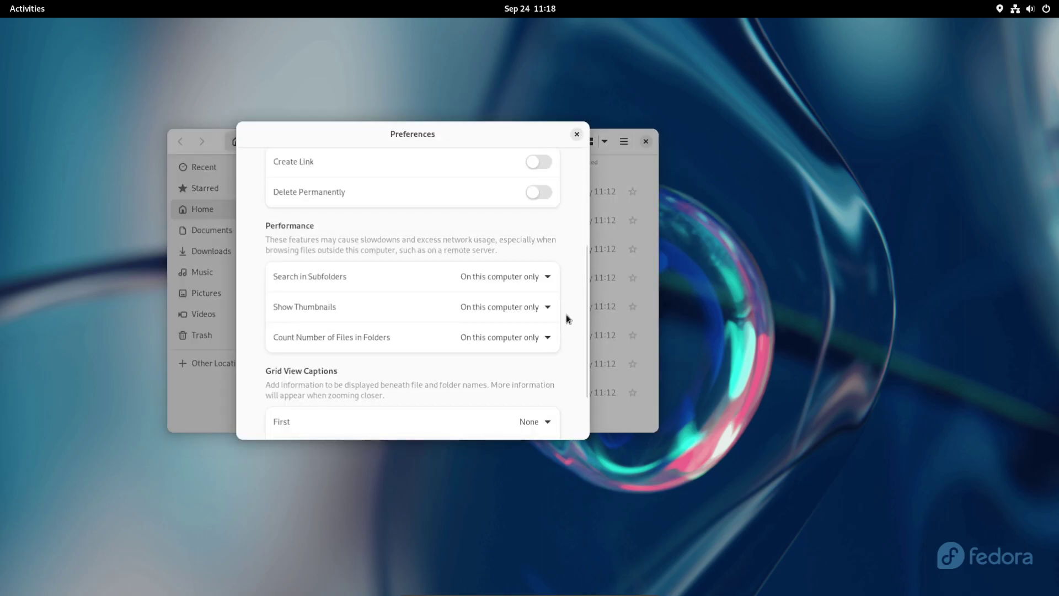
scroll(566, 314, "down", 3)
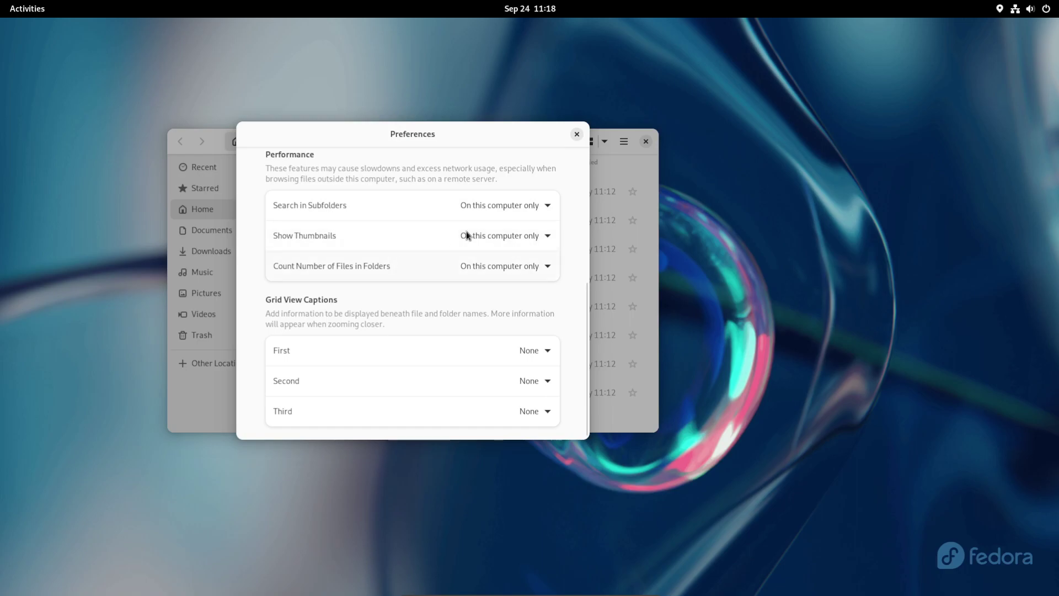
left_click(576, 135)
Step: View the Files version details in its About window, then close About and Files
left_click(624, 141)
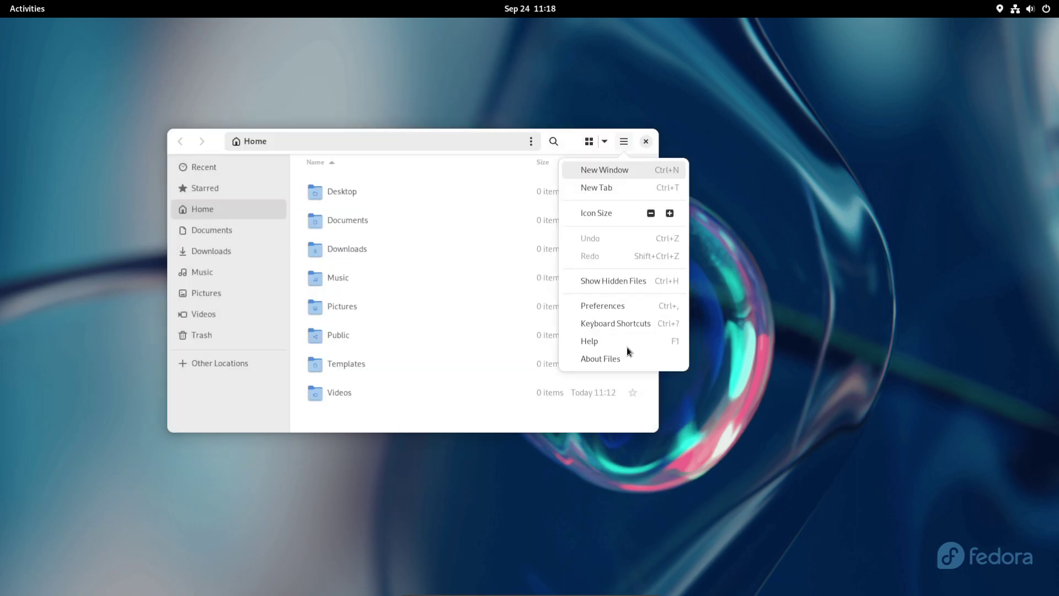
left_click(615, 359)
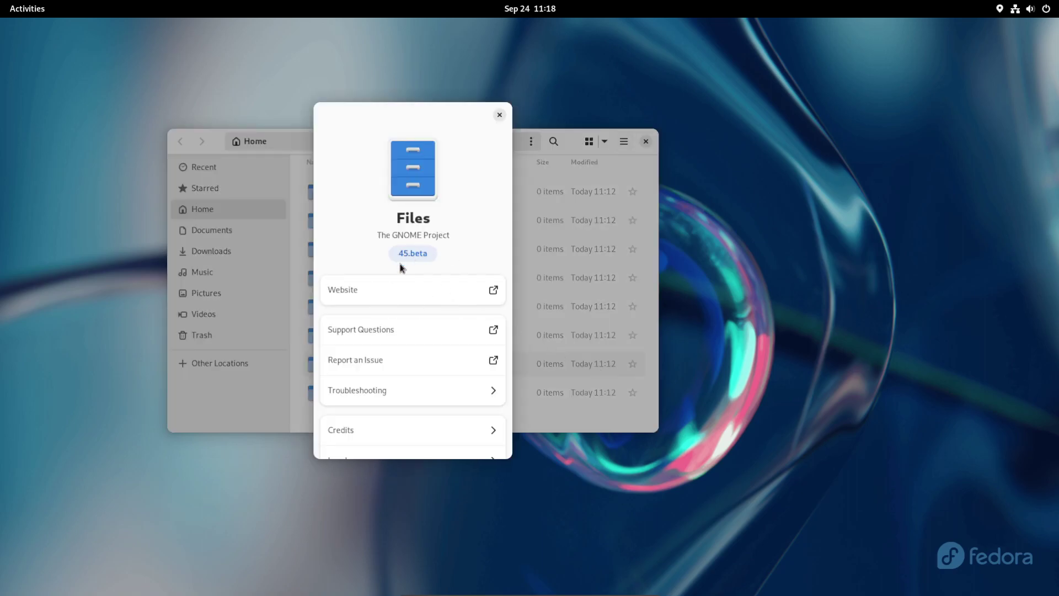
scroll(415, 298, "down", 2)
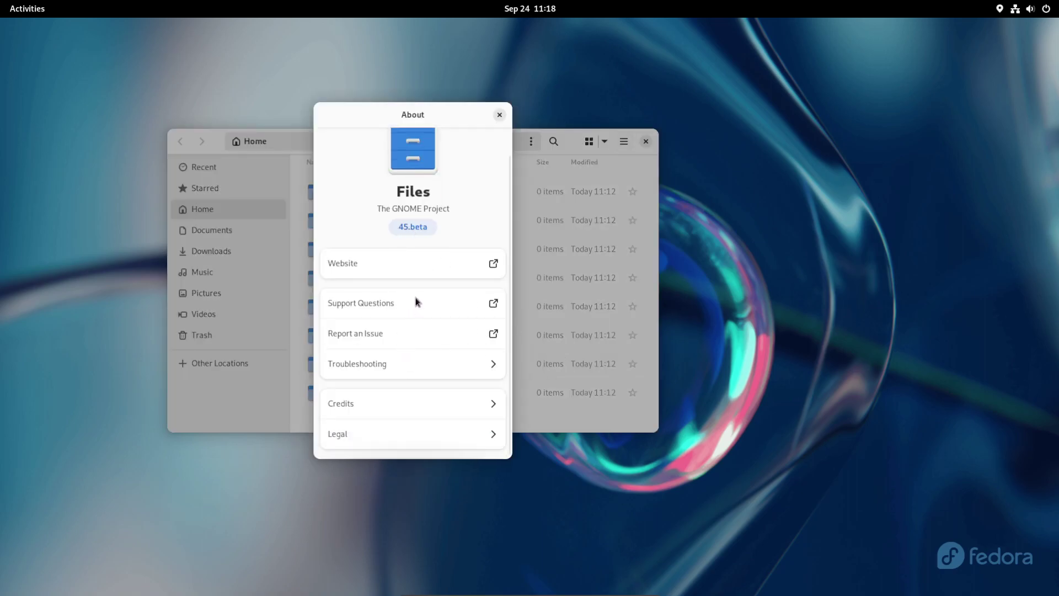
left_click(498, 115)
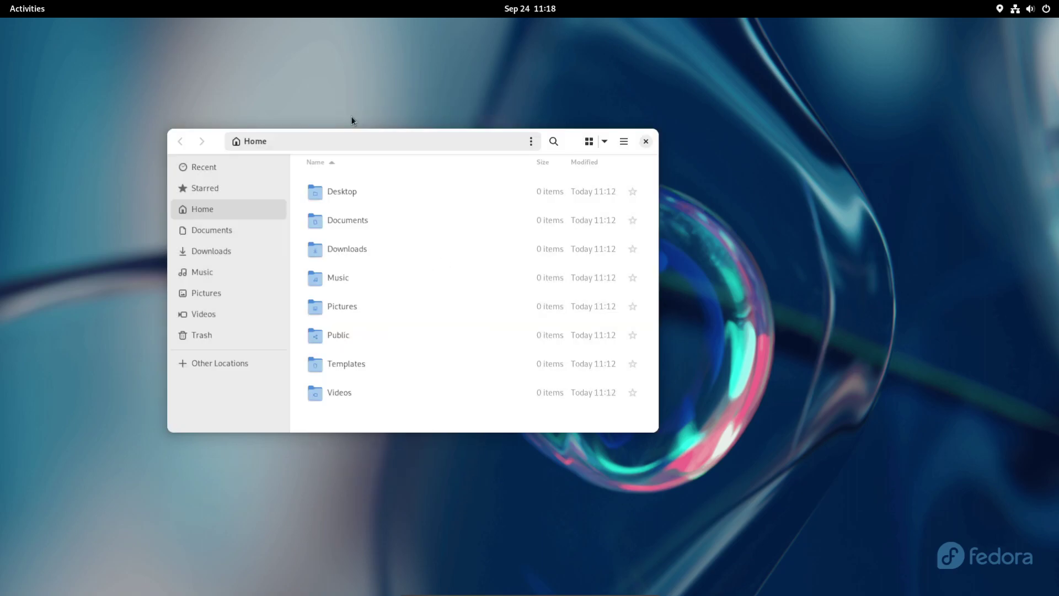
left_click(646, 142)
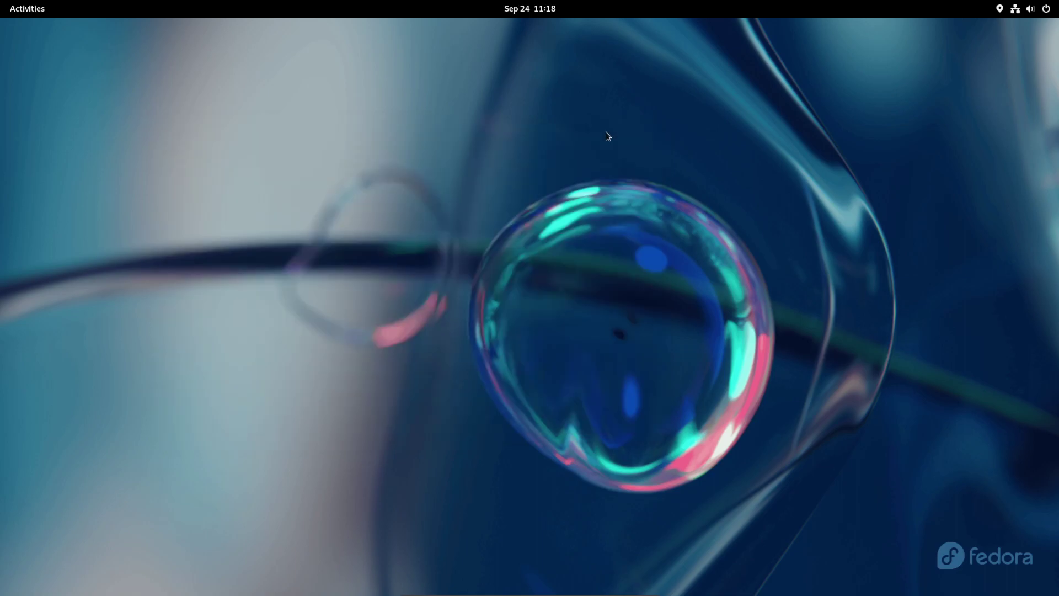
Step: Launch Software from the dash, browse Installed and Updates lists, then return to Explore
left_click(27, 11)
left_click(573, 563)
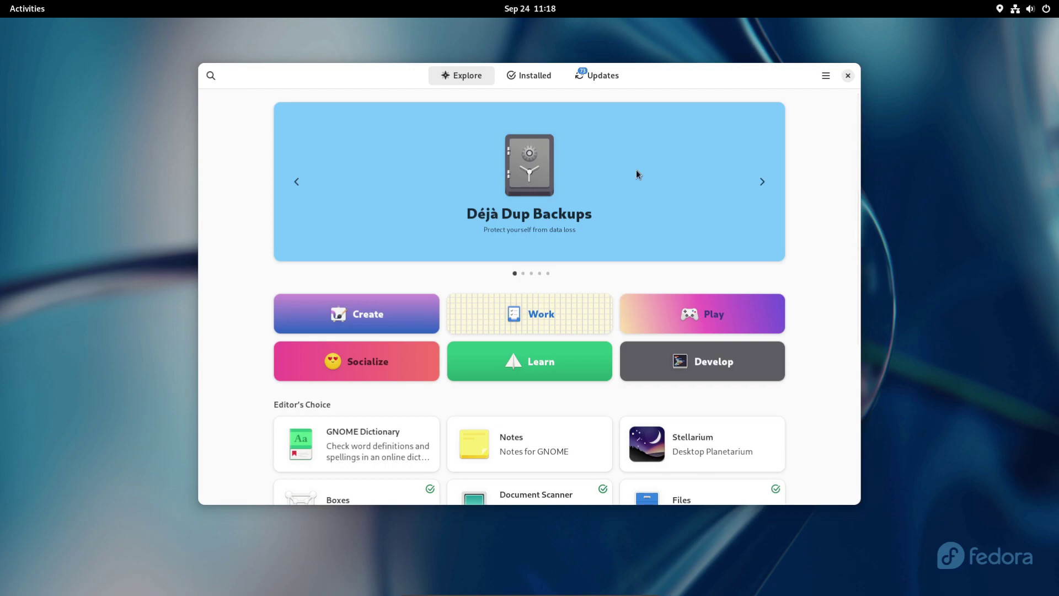
left_click(542, 81)
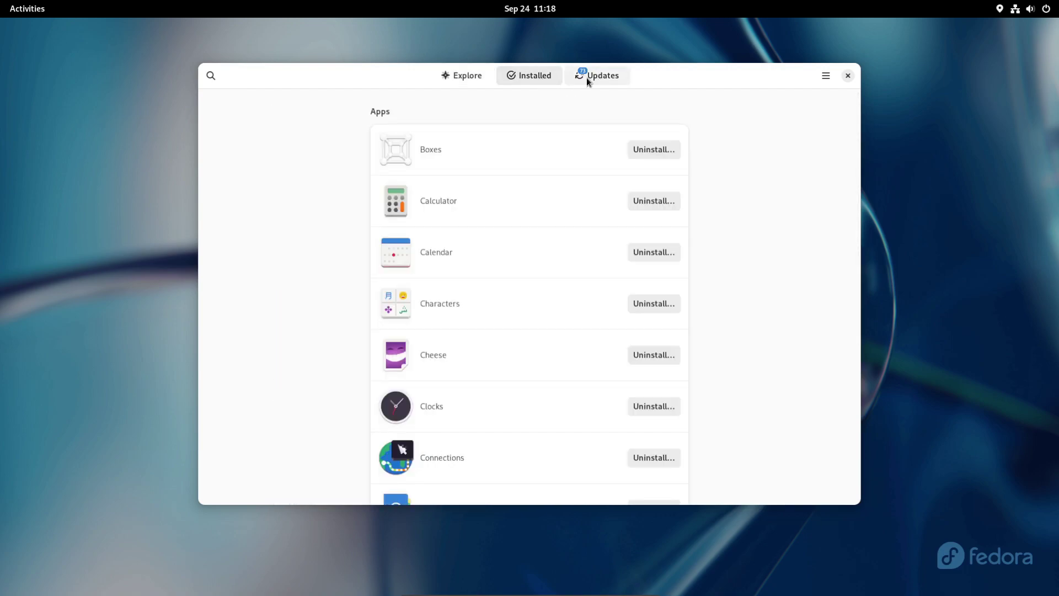
left_click(594, 76)
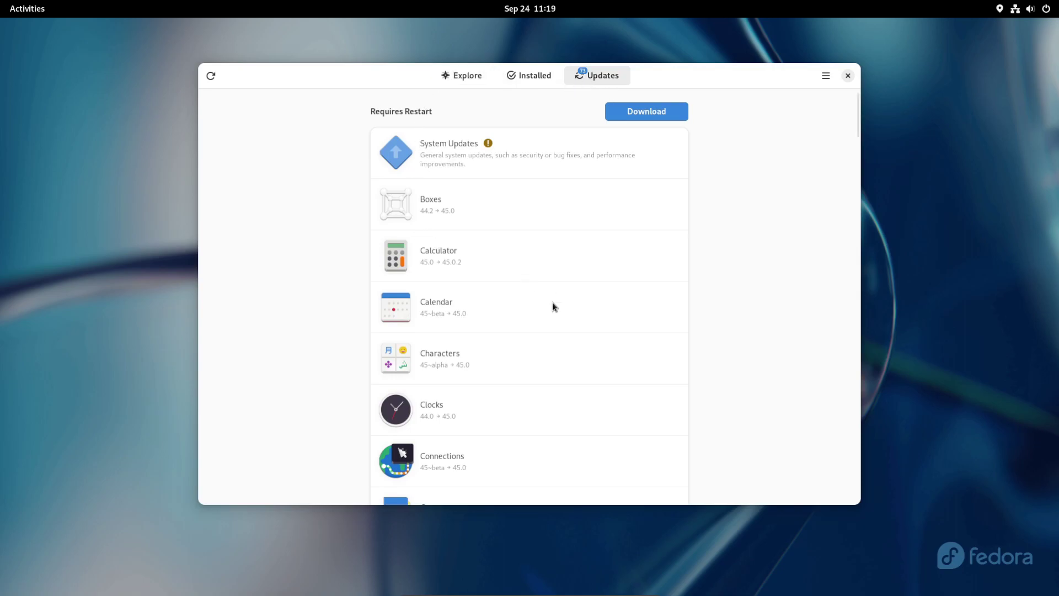
scroll(481, 128, "down", 5)
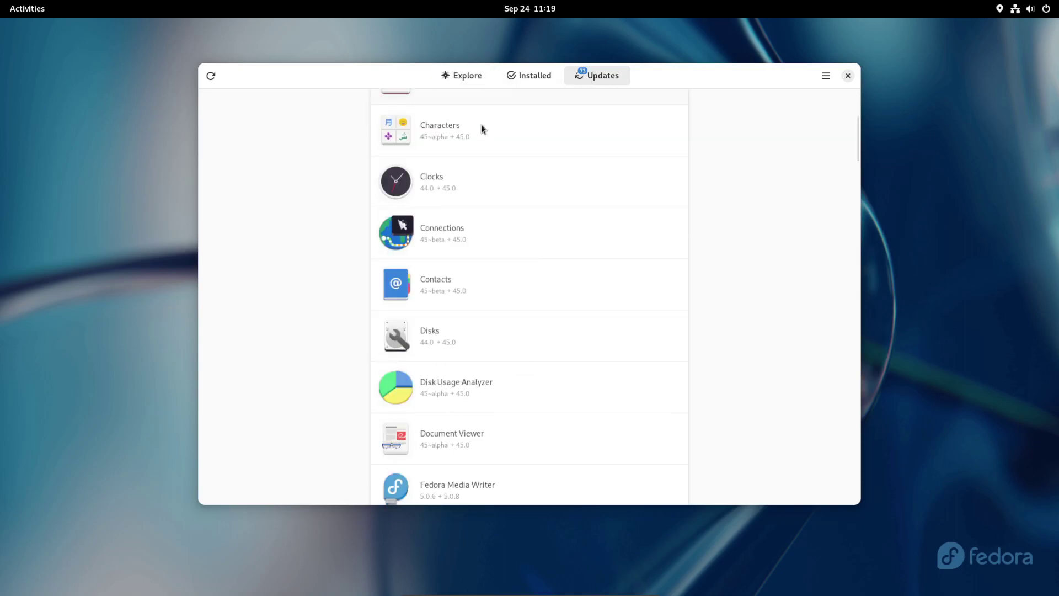
left_click(468, 75)
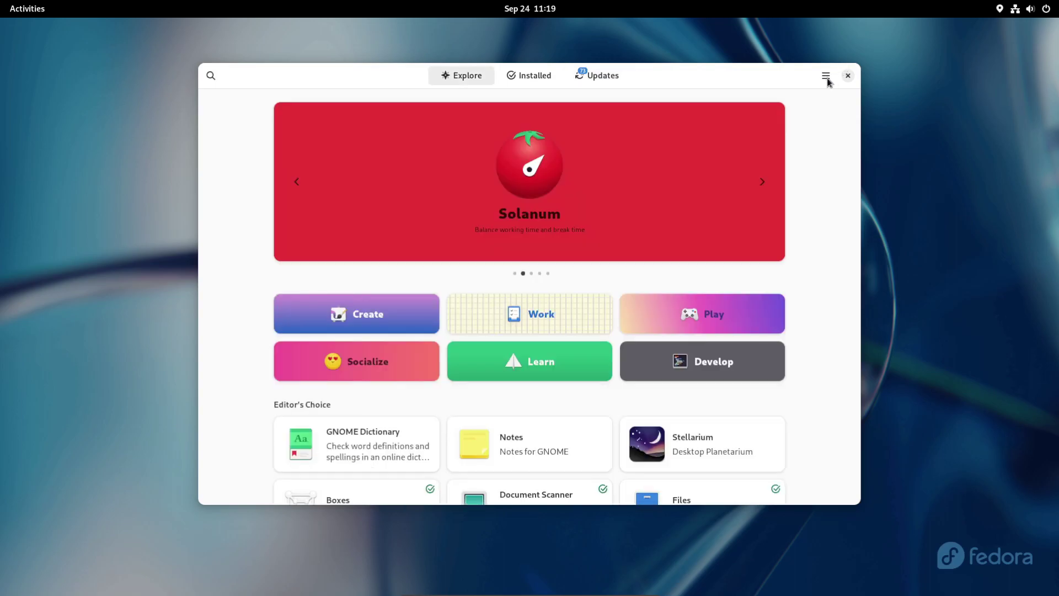
left_click(827, 80)
left_click(819, 121)
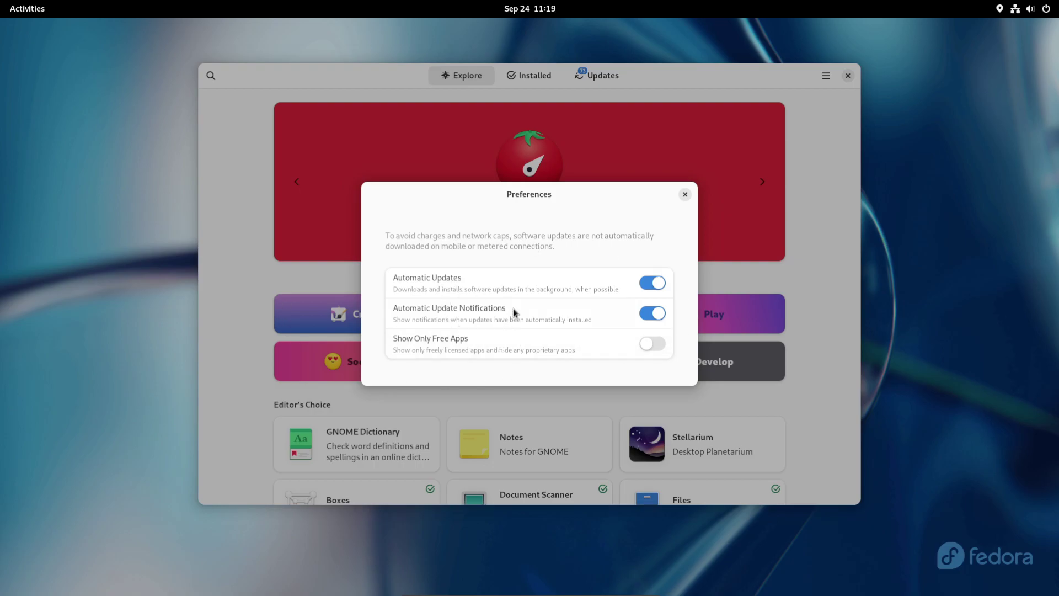
left_click(684, 194)
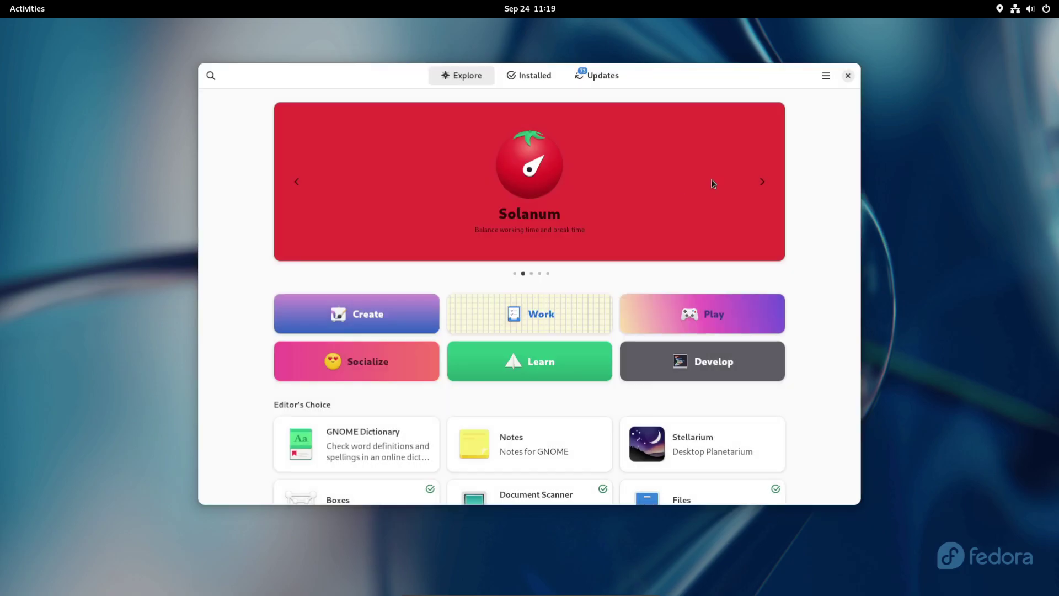
left_click(826, 77)
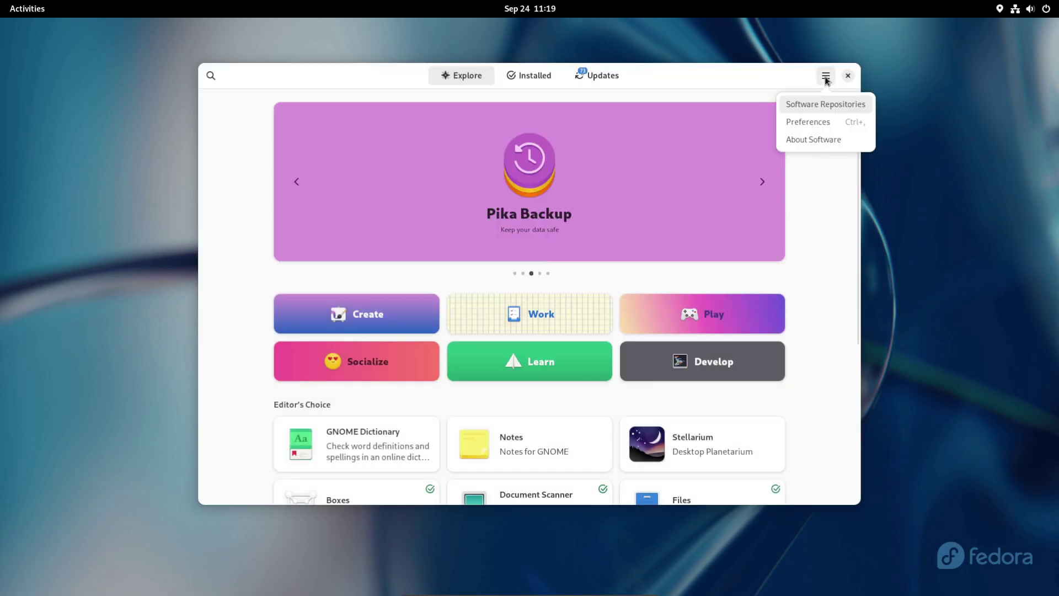
left_click(823, 106)
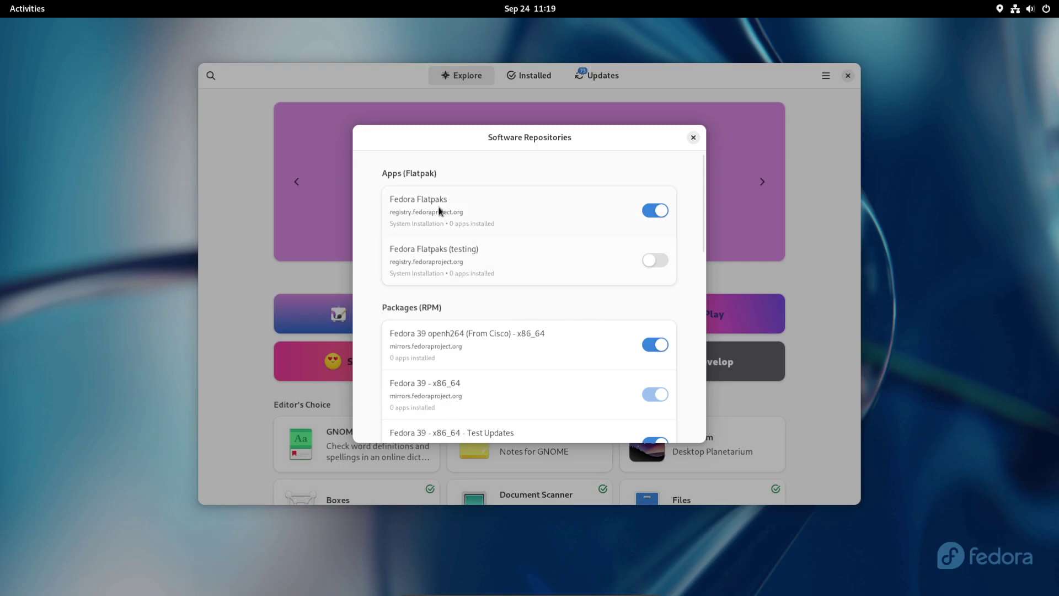
scroll(659, 296, "down", 3)
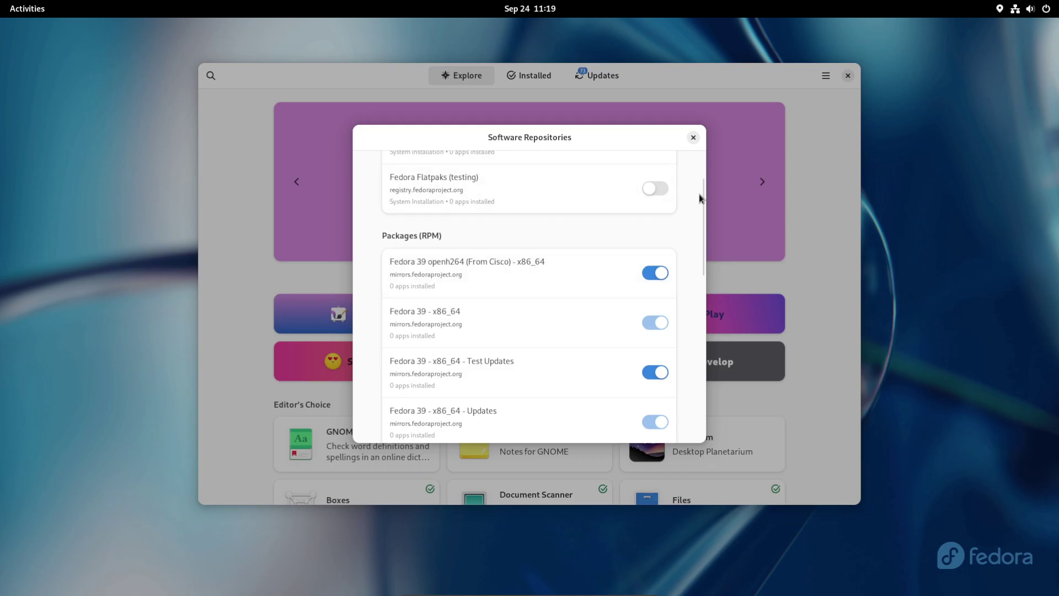
left_click_drag(700, 190, 695, 353)
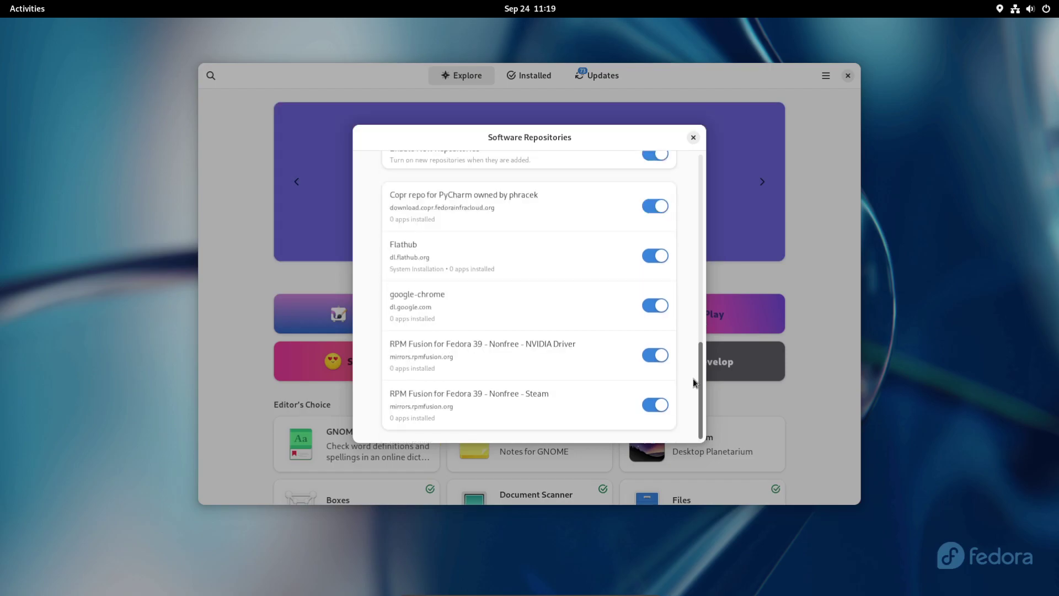
scroll(689, 377, "up", 15)
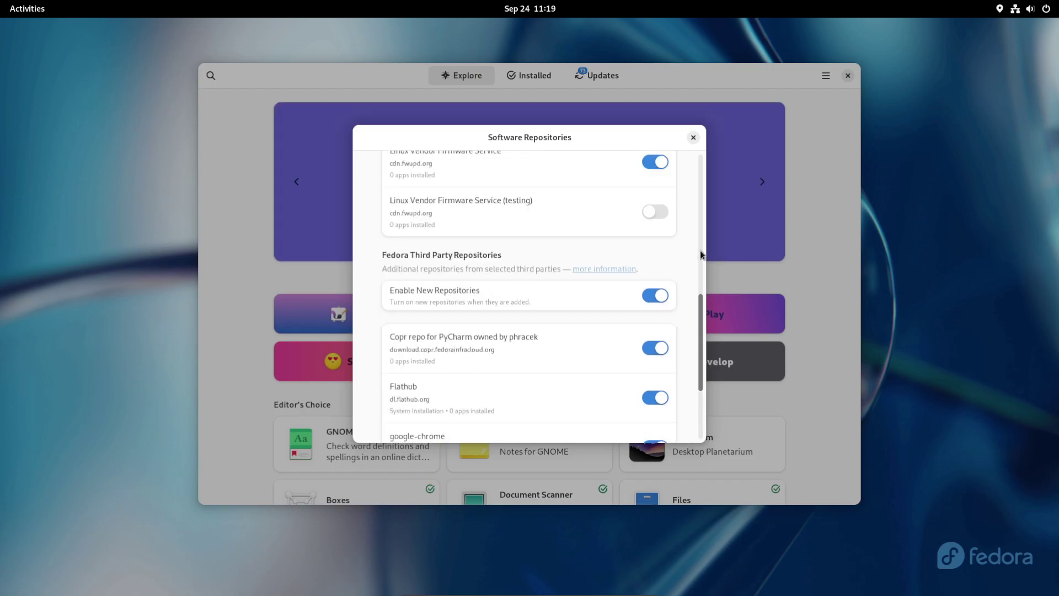
left_click(693, 138)
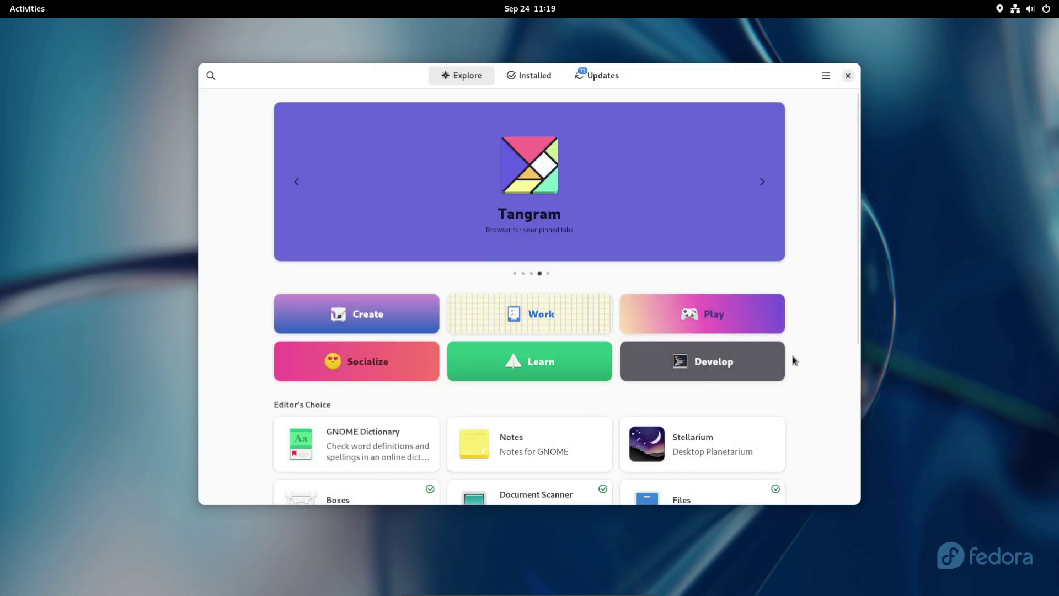
Step: Open the Notes app page and check its install sources, choosing Fedora Linux RPM
scroll(723, 345, "down", 5)
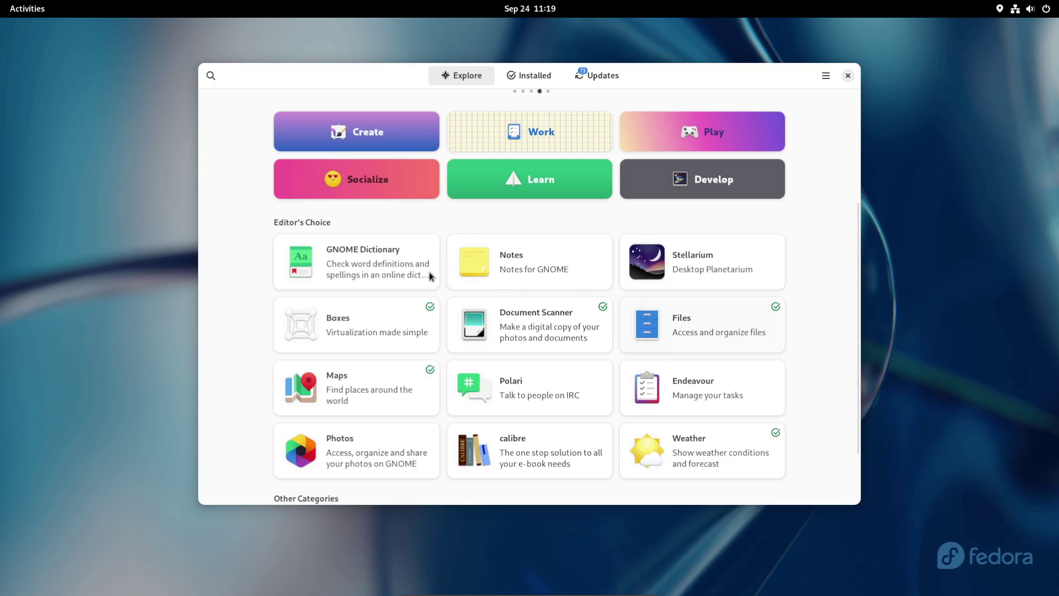
left_click(526, 267)
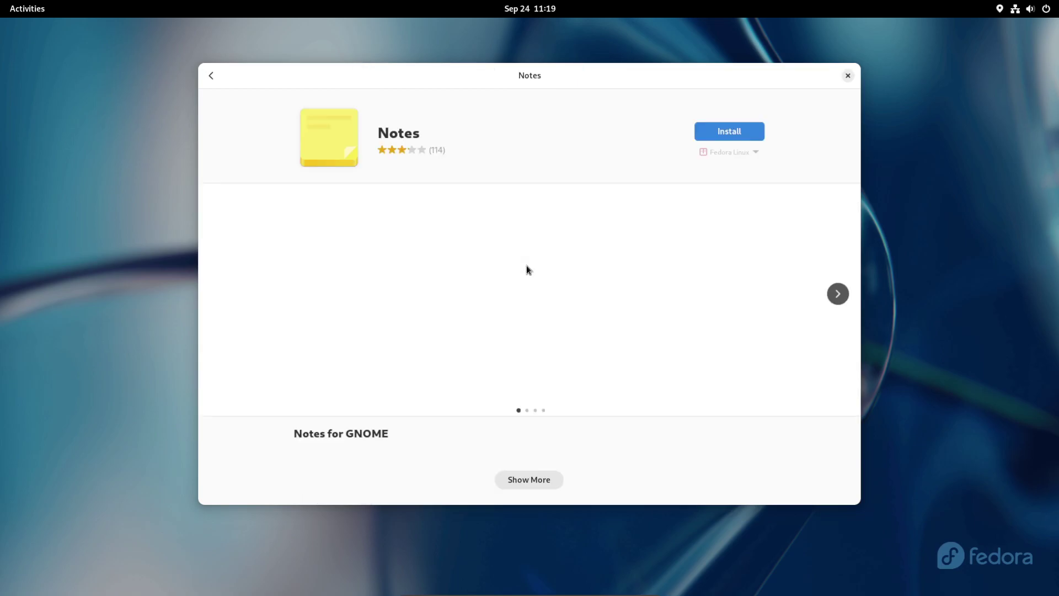
left_click(755, 153)
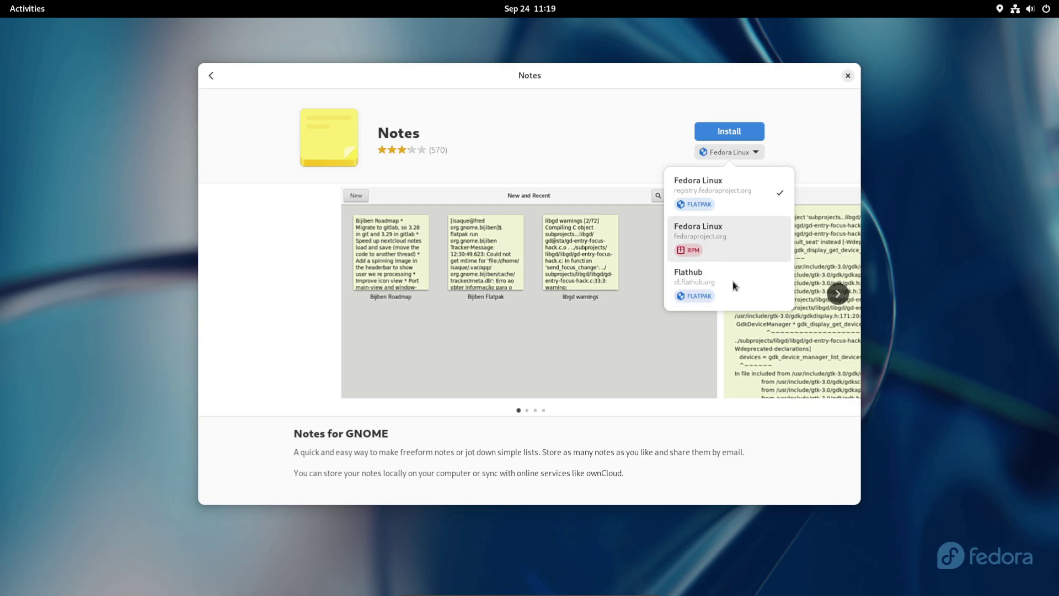
left_click(722, 246)
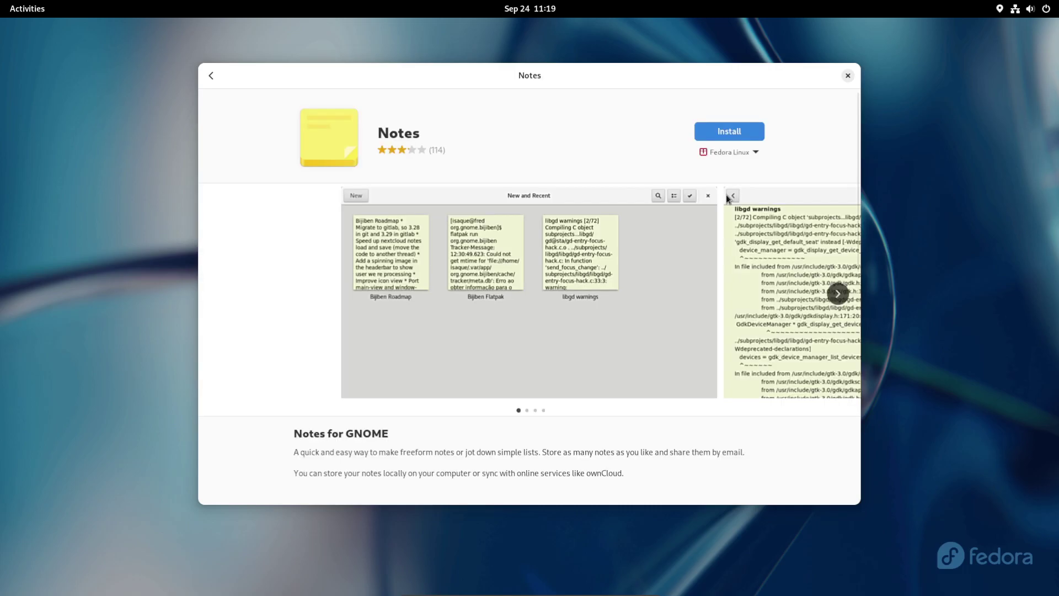
left_click(755, 151)
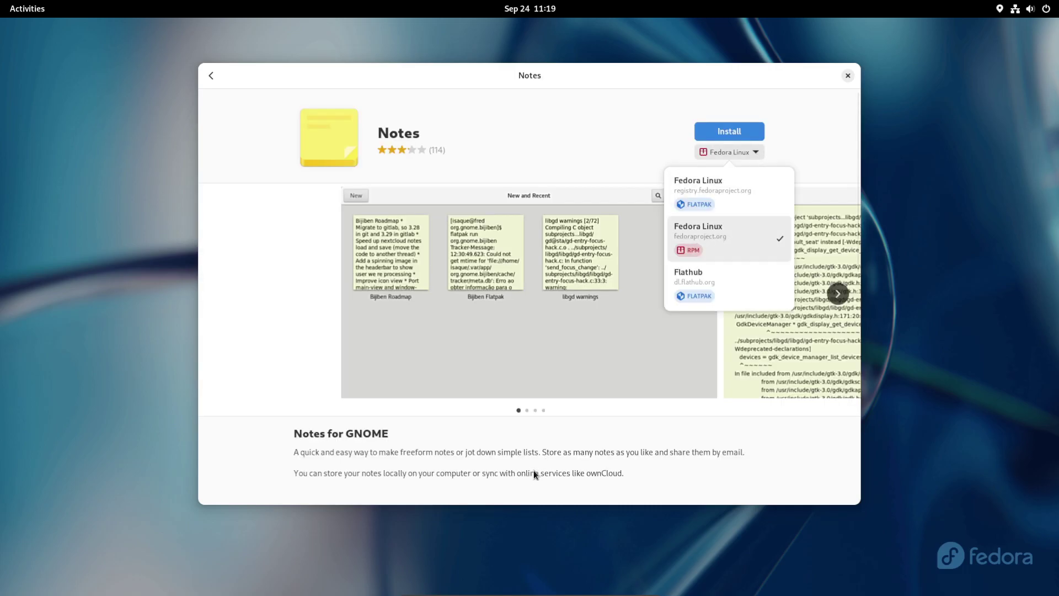
left_click(549, 444)
Step: Go back to Explore and open the Hardware Drivers category listing the NVIDIA drivers
scroll(399, 180, "down", 3)
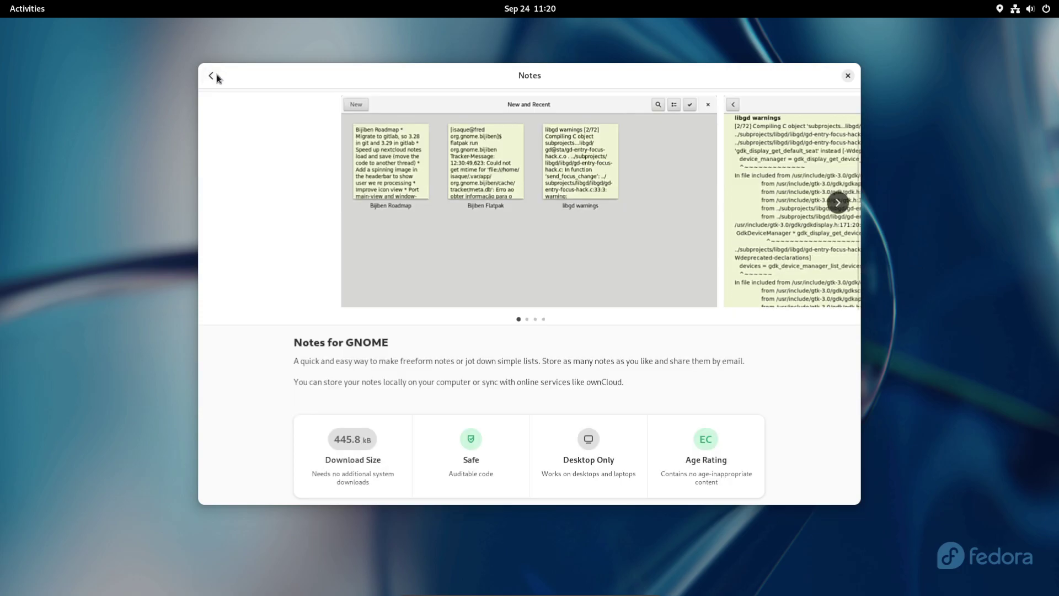
left_click(213, 77)
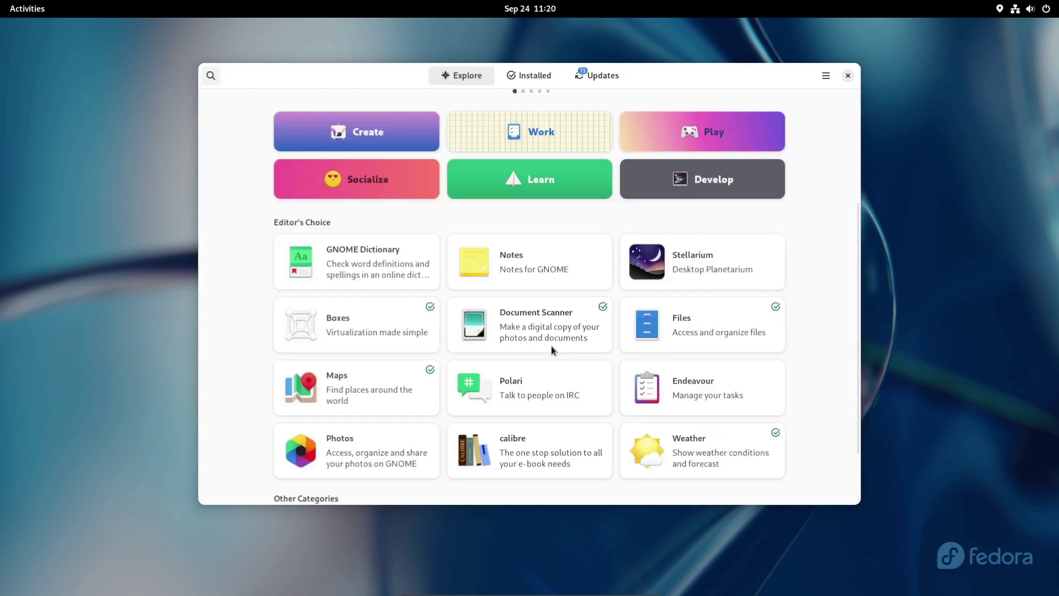
scroll(542, 349, "down", 3)
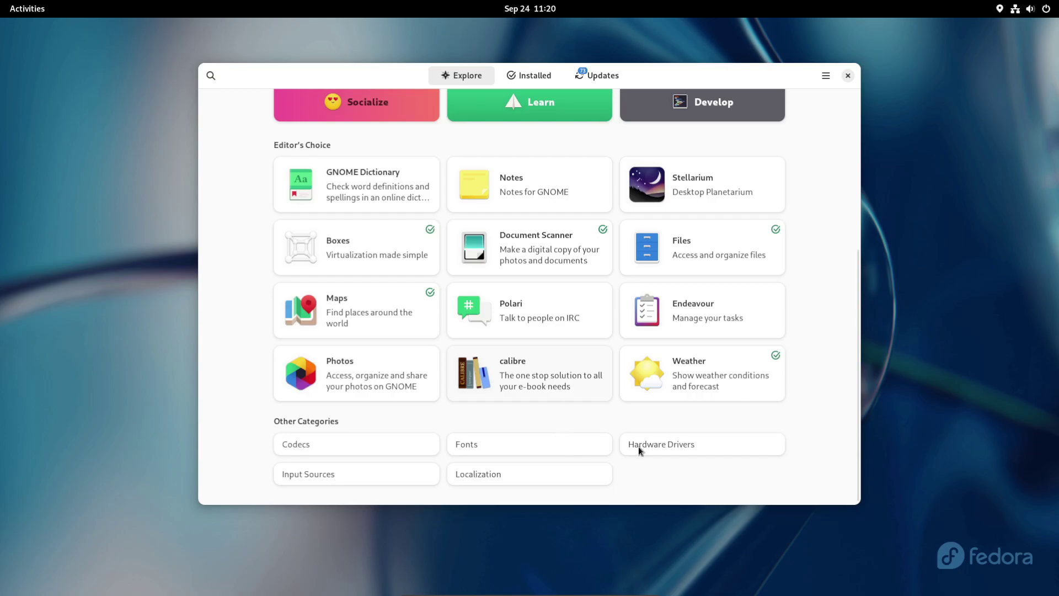
left_click(688, 445)
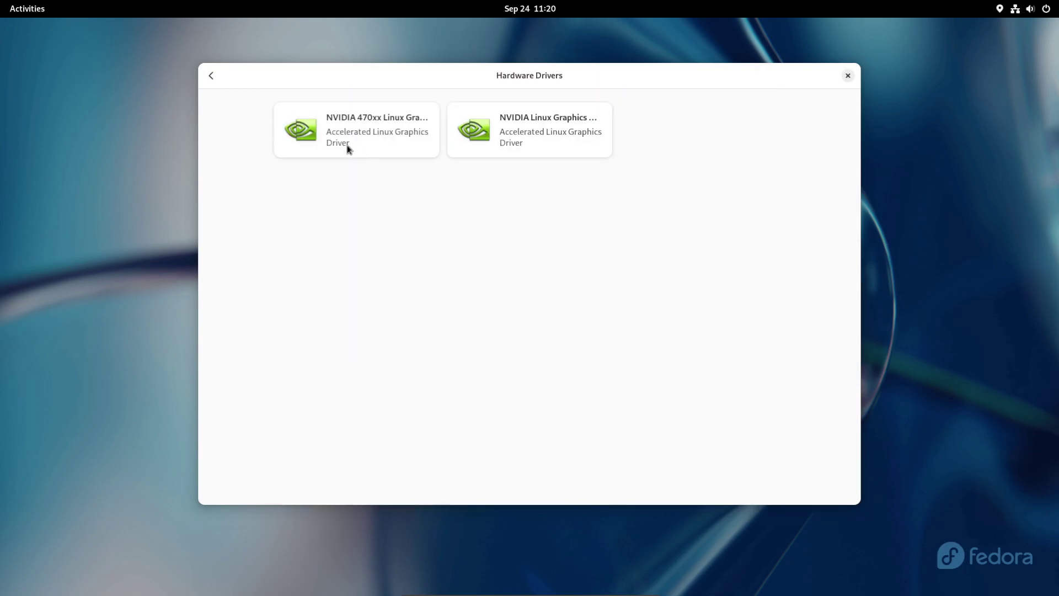
Step: Close Software and the Text Editor About window, then view Text Editor's About again
left_click(848, 75)
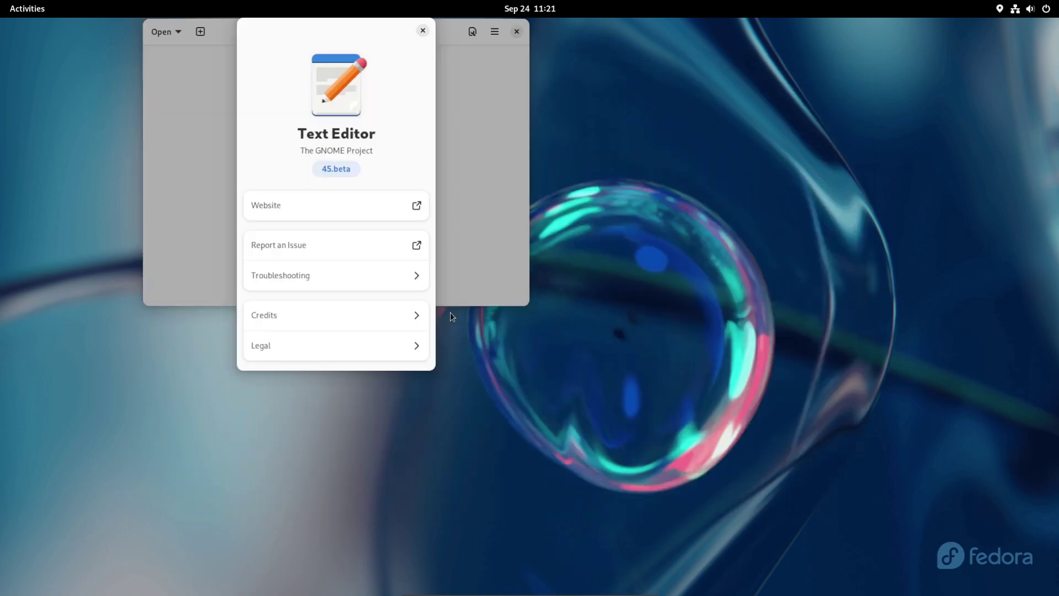
left_click(423, 30)
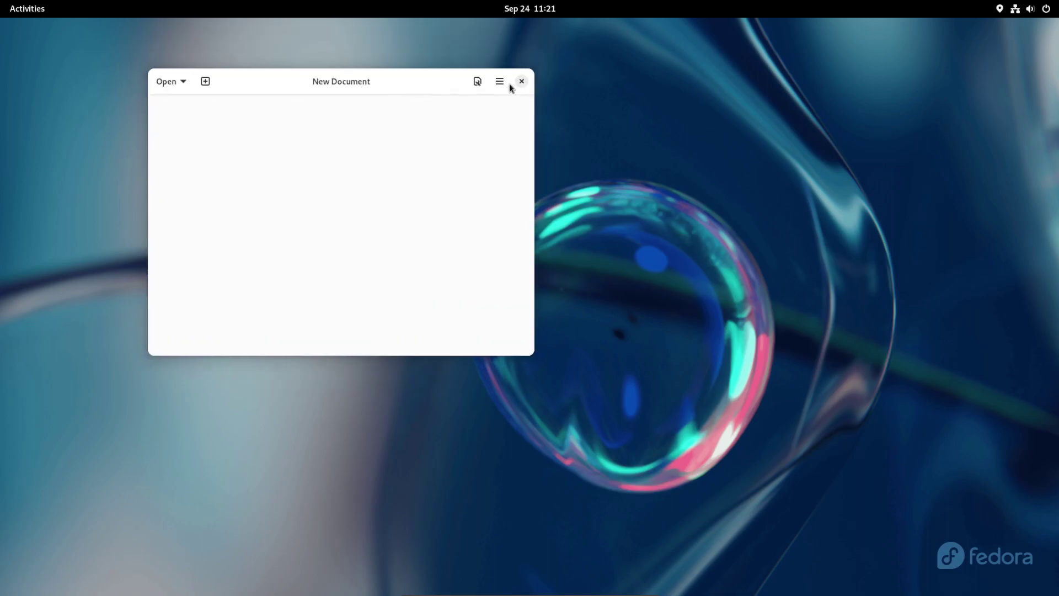
left_click(500, 82)
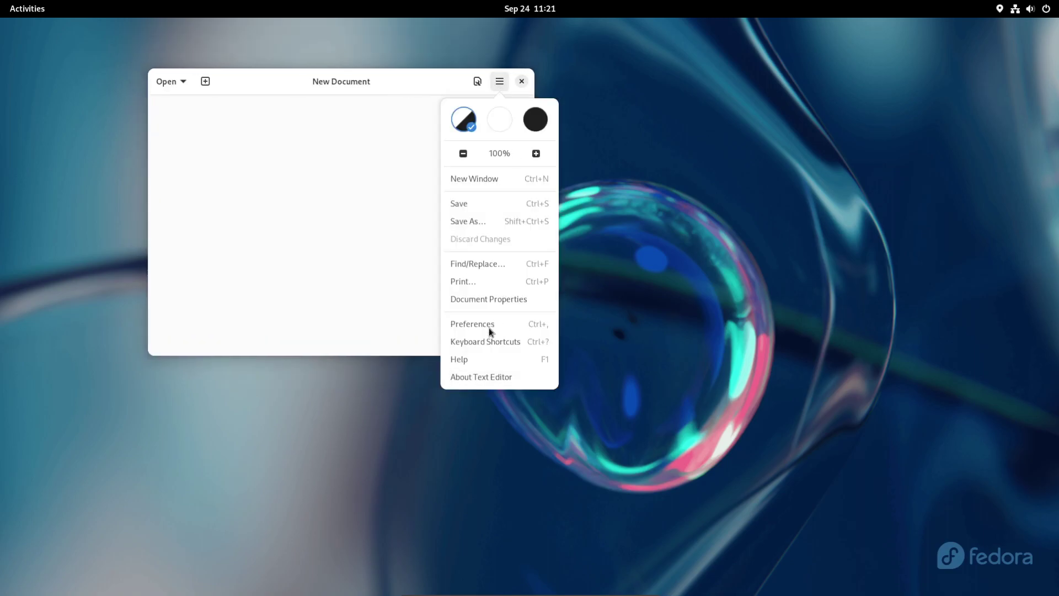
left_click(470, 380)
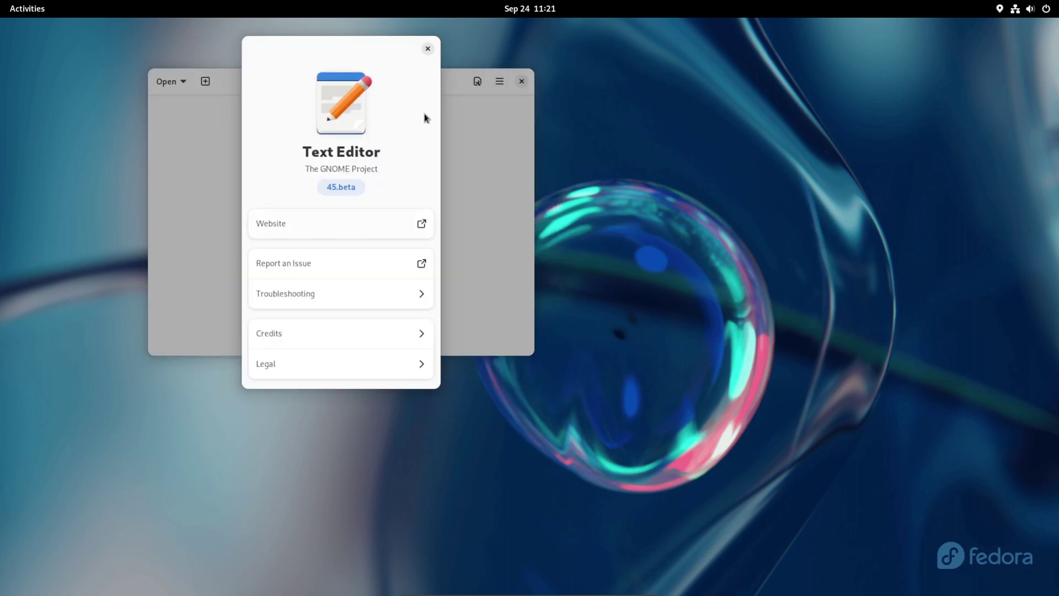
left_click(428, 48)
Step: Turn on line numbers and the right margin line in the Text Editor view options
left_click_drag(315, 81, 380, 136)
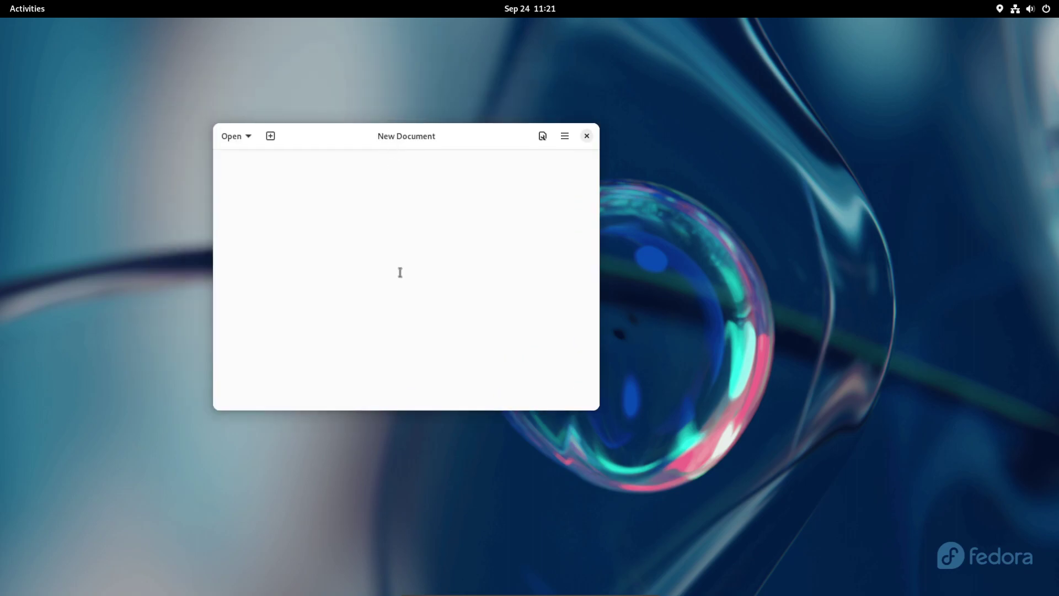
left_click(542, 136)
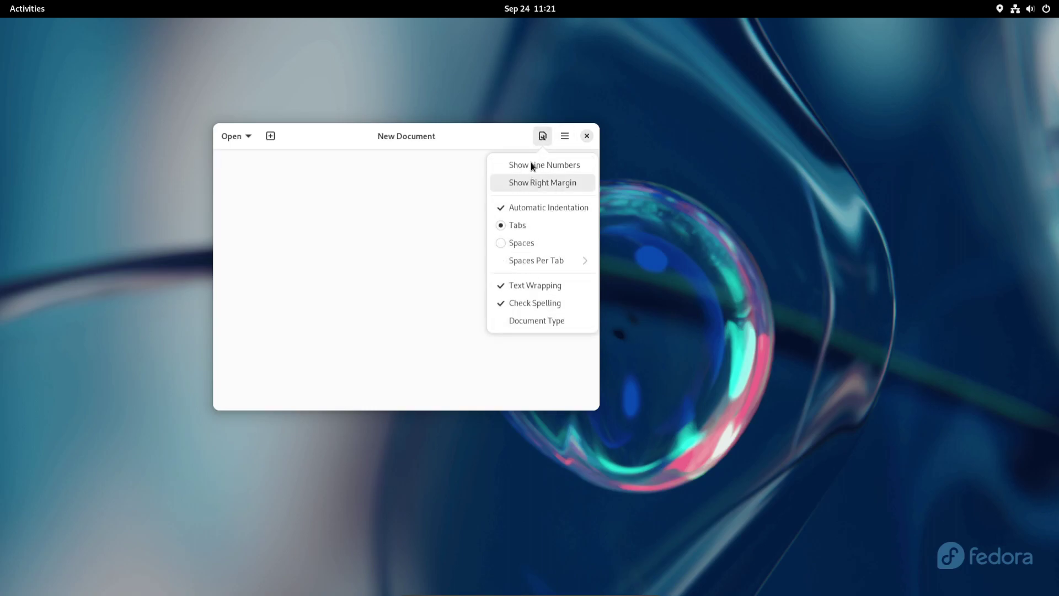
left_click(531, 164)
left_click(542, 136)
left_click(543, 183)
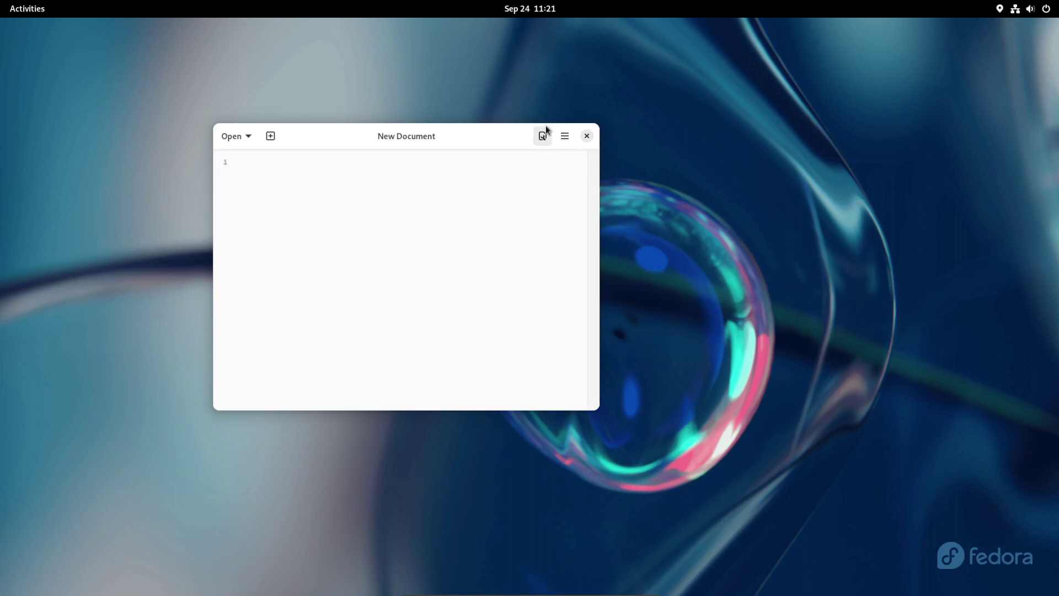
left_click(542, 137)
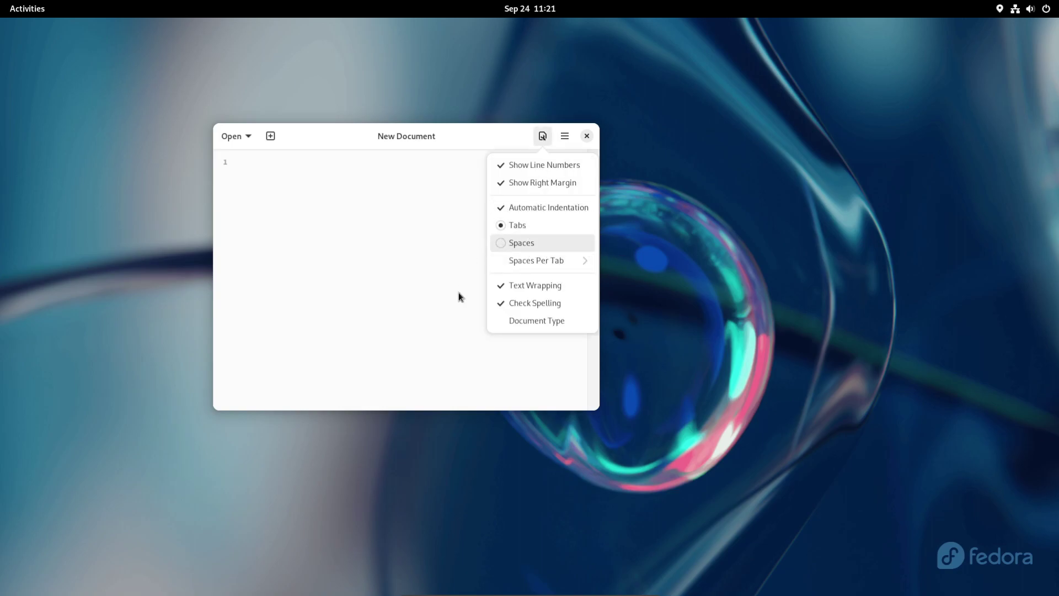
Step: Scroll through the document type list, dismiss it, and close Text Editor
left_click(550, 322)
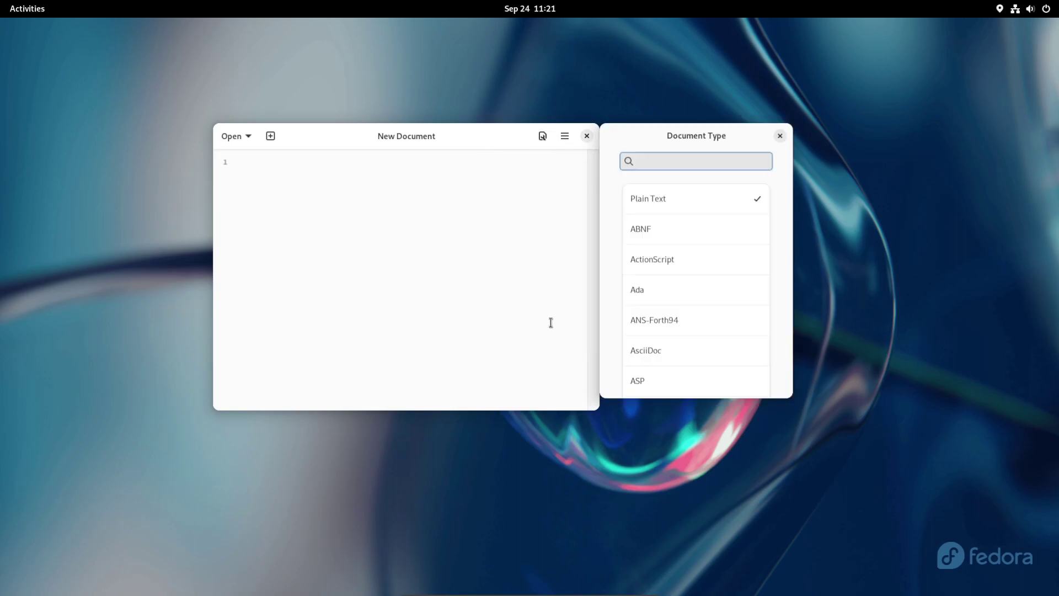
scroll(692, 326, "down", 15)
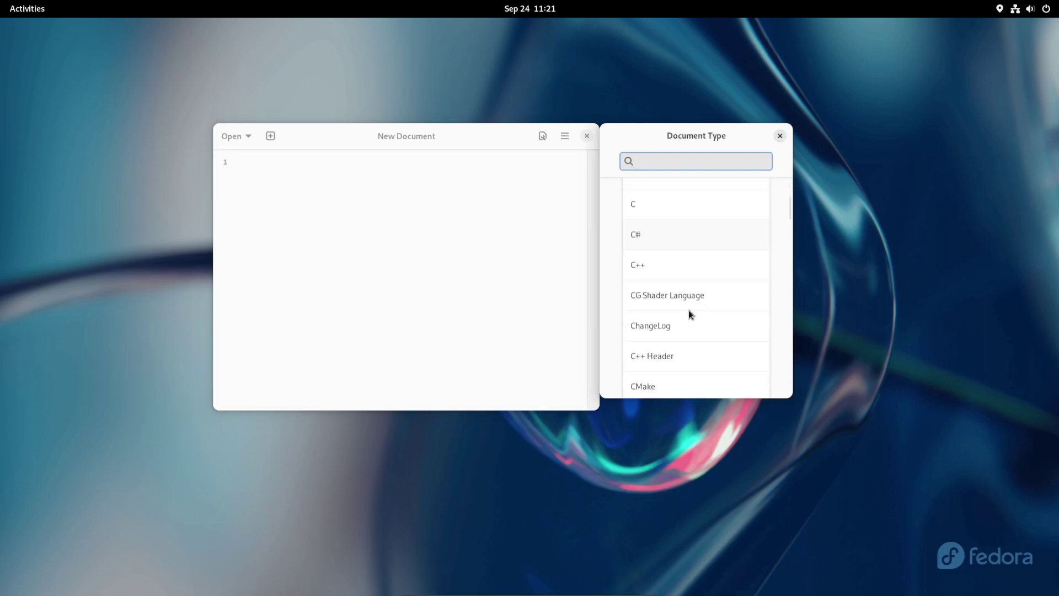
scroll(689, 312, "down", 5)
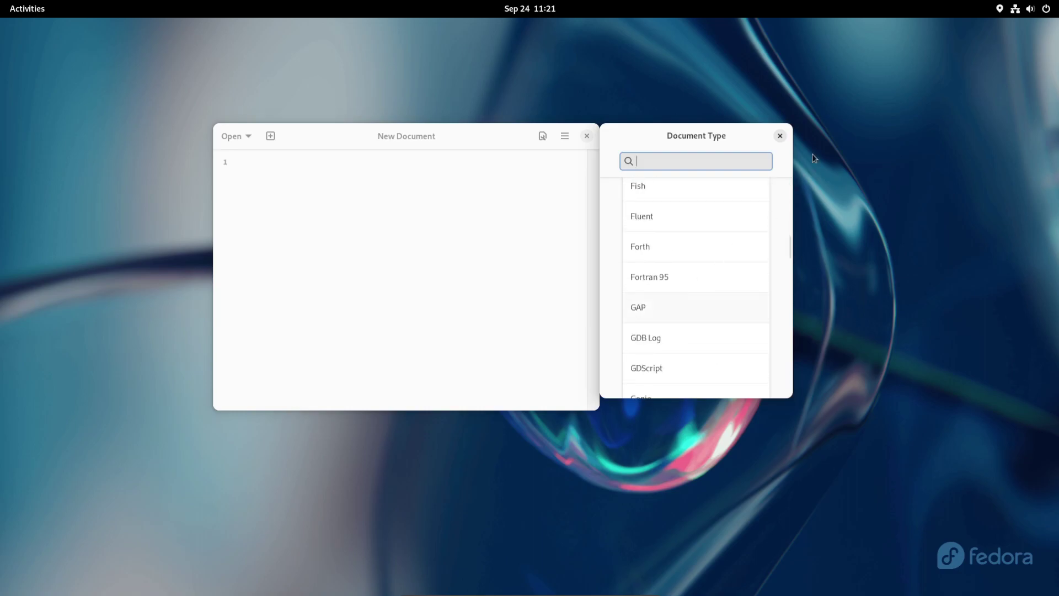
left_click(780, 136)
left_click(587, 138)
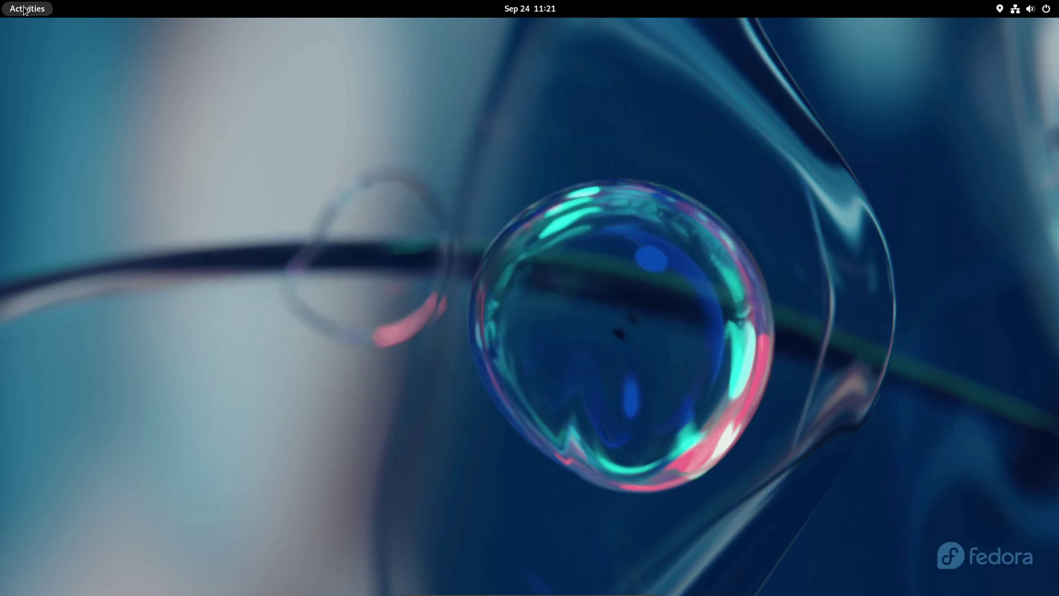
Step: Launch Rhythmbox from the app grid and view its About dialog, Credits, and copyright
left_click(27, 8)
left_click(623, 560)
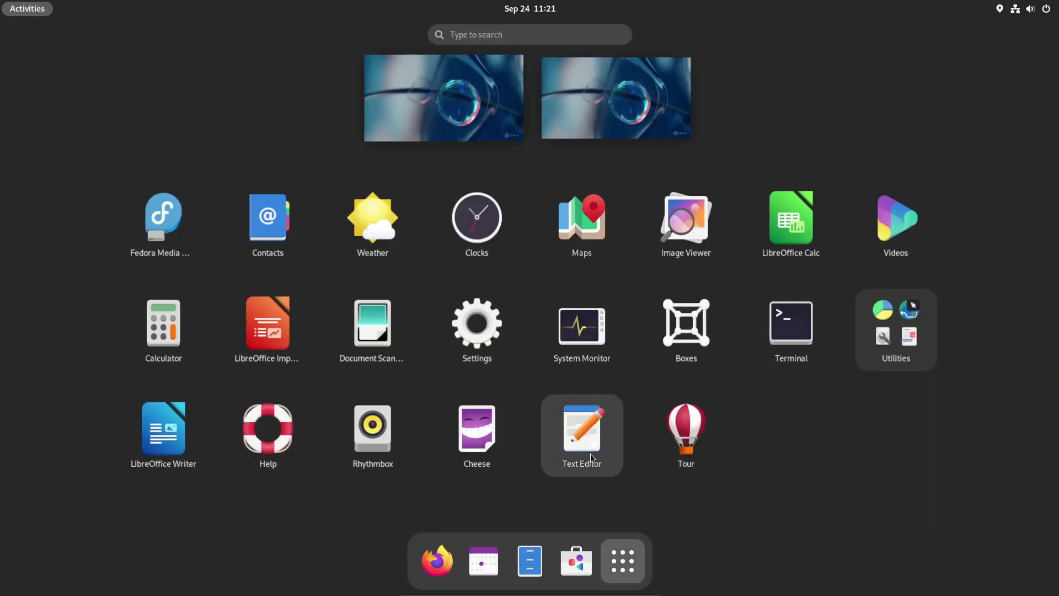
left_click(373, 433)
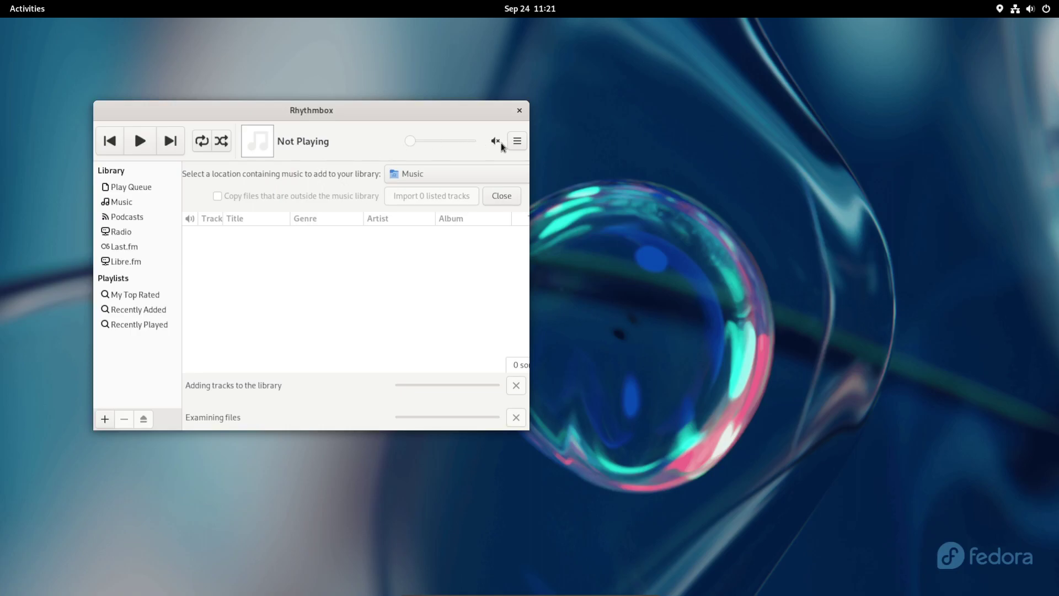
left_click(513, 142)
left_click(440, 235)
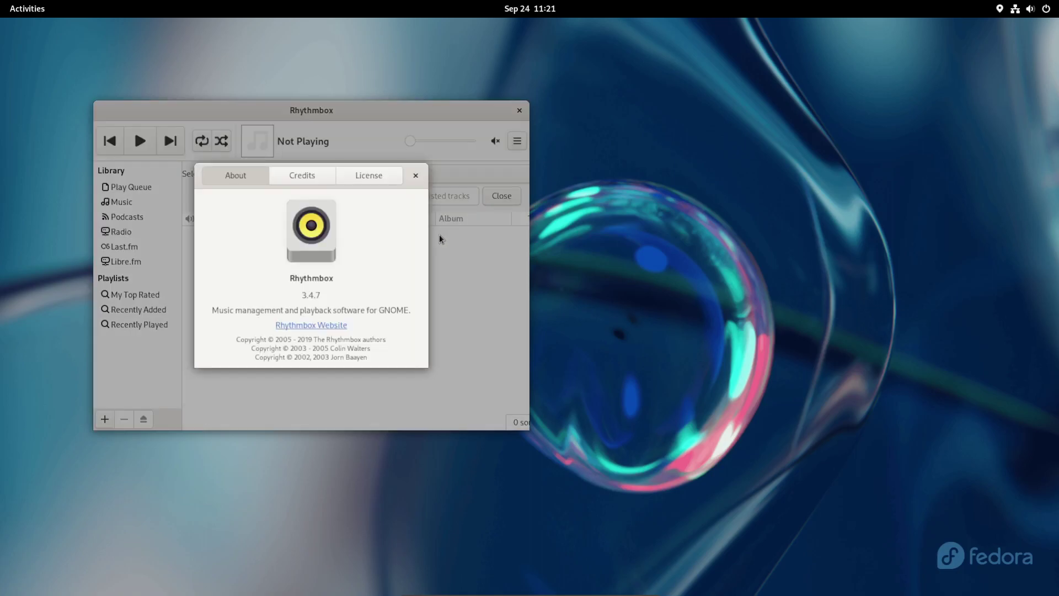
left_click(287, 179)
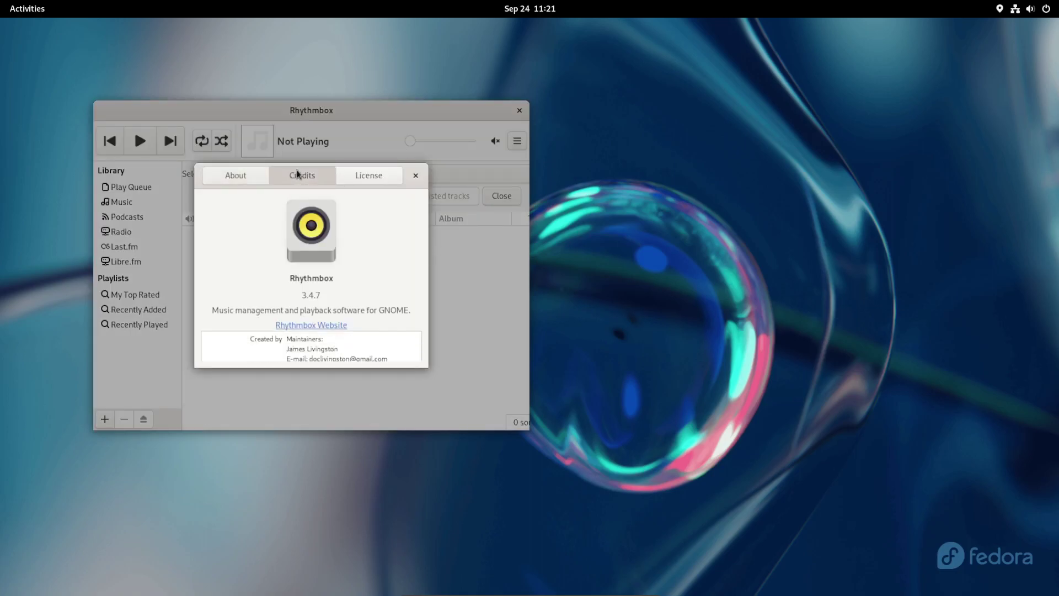
left_click(230, 180)
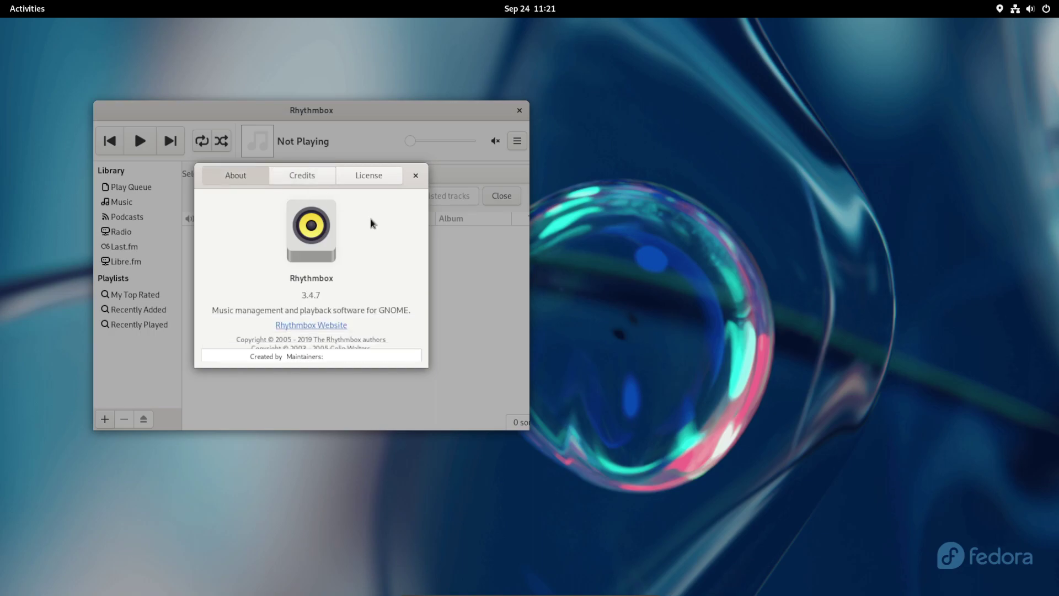
left_click_drag(248, 339, 392, 338)
Step: Close the About dialog, quit Rhythmbox, and show the full applications grid
left_click(415, 176)
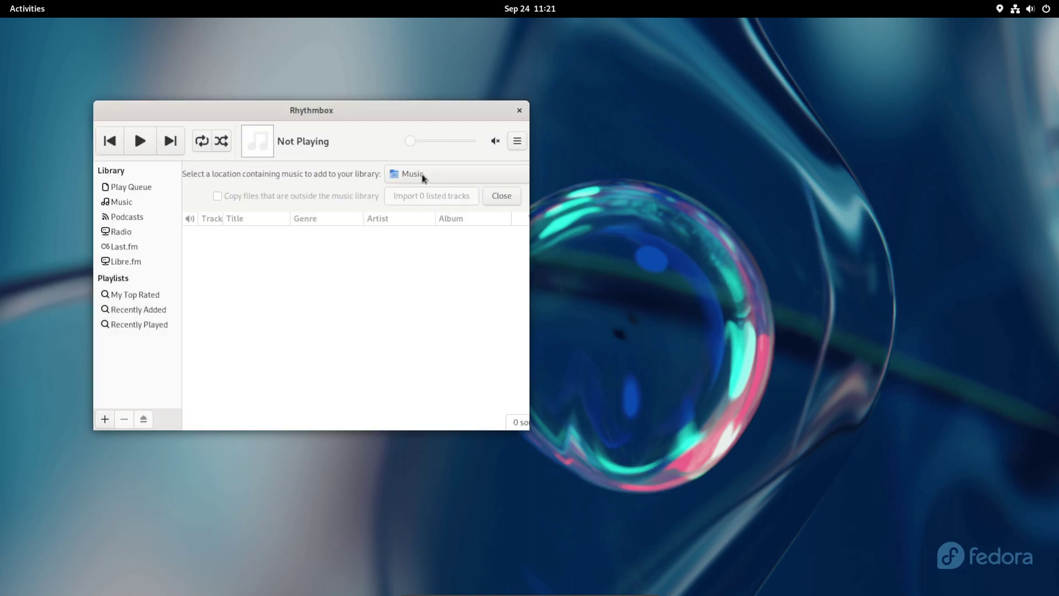
left_click(519, 111)
left_click(27, 9)
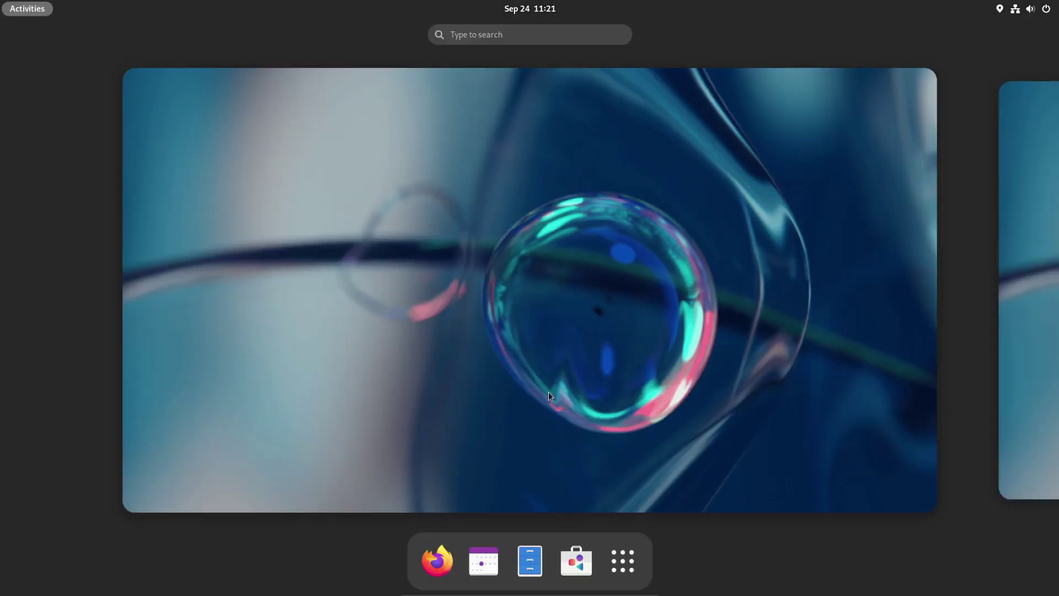
left_click(622, 561)
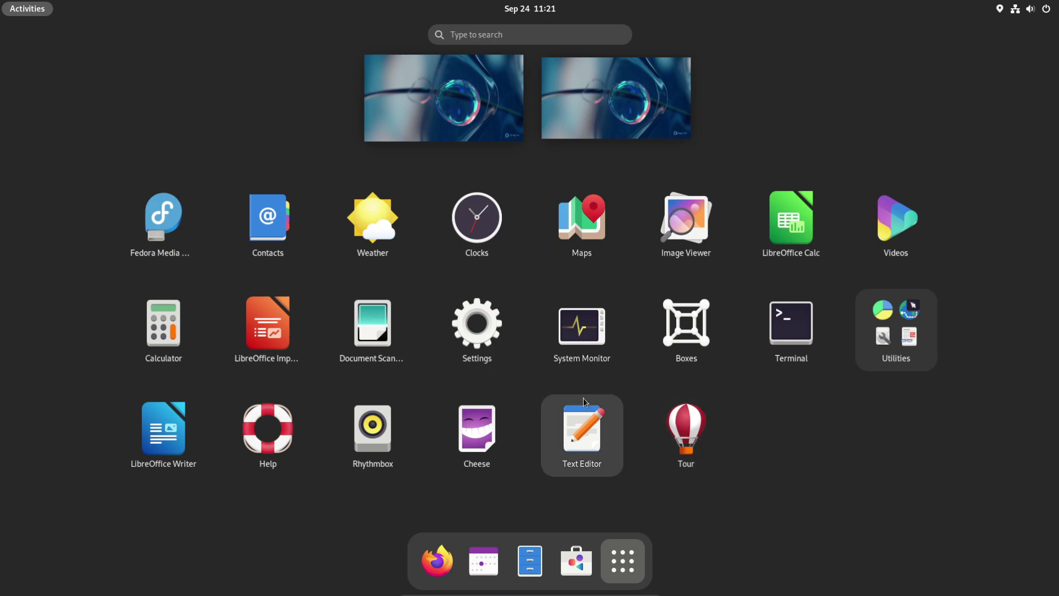
Step: Launch LibreOffice Calc, check version 7.5.5.2 under Help > About, then quit Calc
left_click(789, 232)
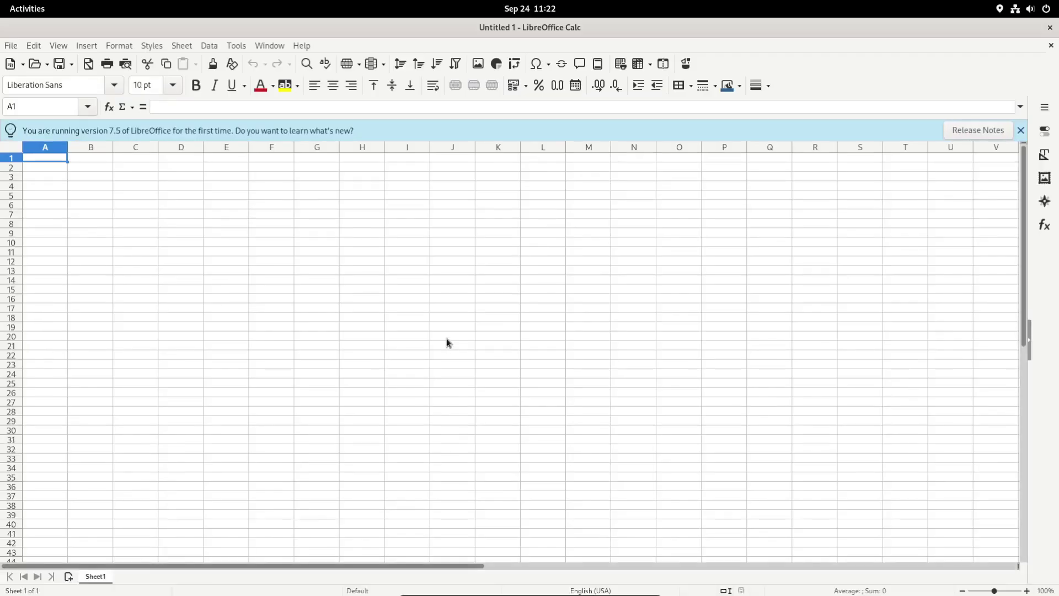
left_click(302, 46)
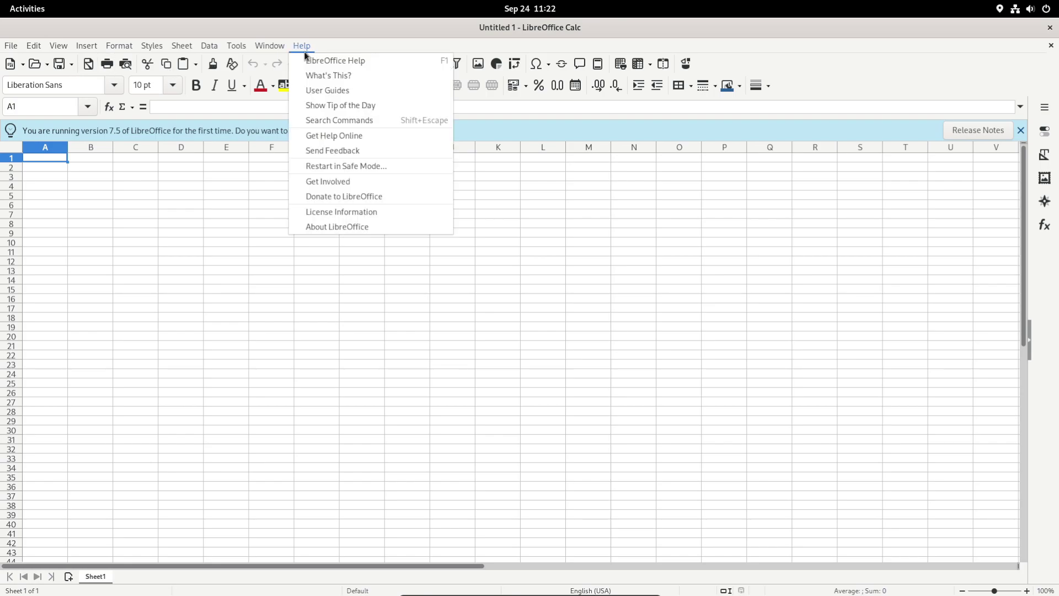
left_click(329, 225)
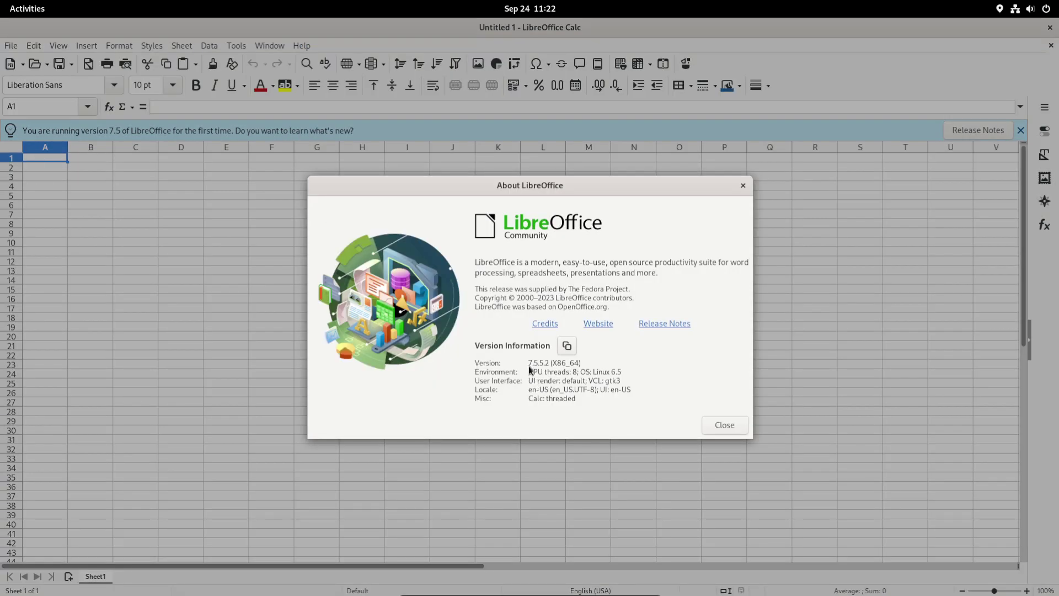
left_click(733, 426)
left_click(1050, 27)
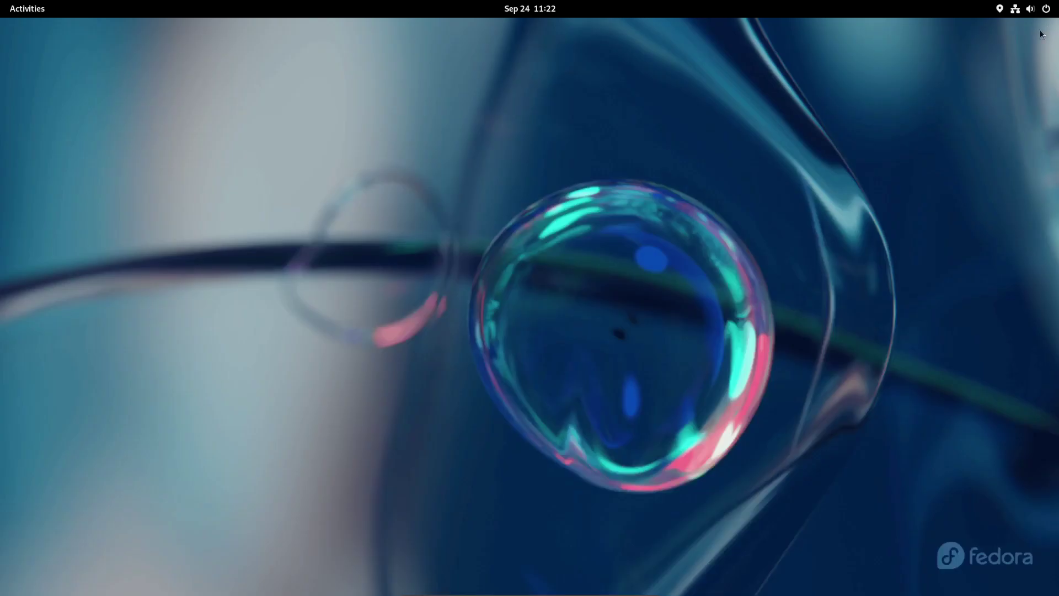
Step: Set the keyboard-keycaps wallpaper as the background via Change Background…, then close Settings
right_click(423, 409)
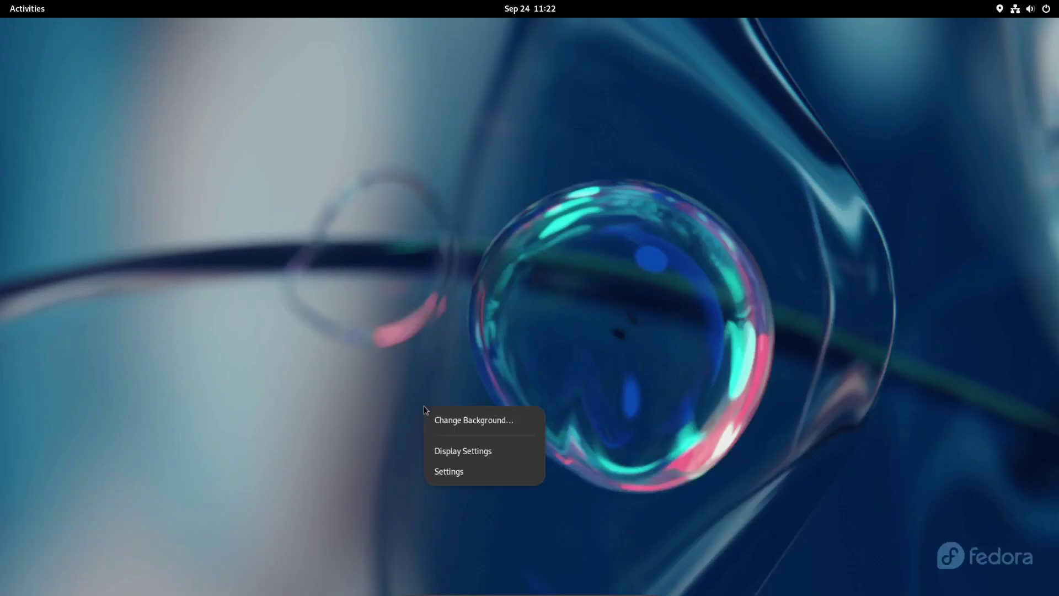
left_click(459, 421)
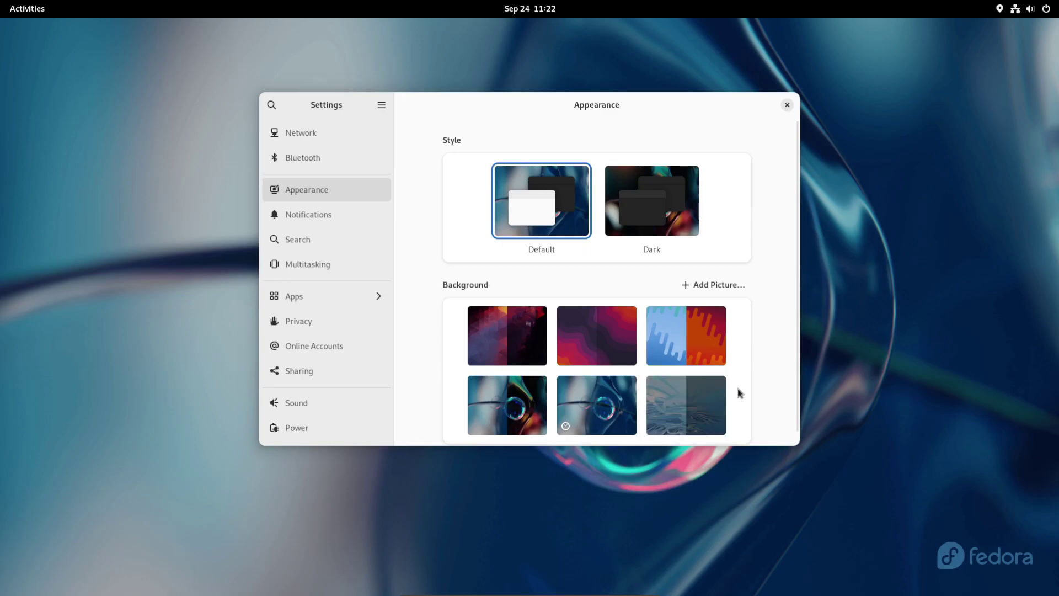
scroll(774, 350, "down", 1)
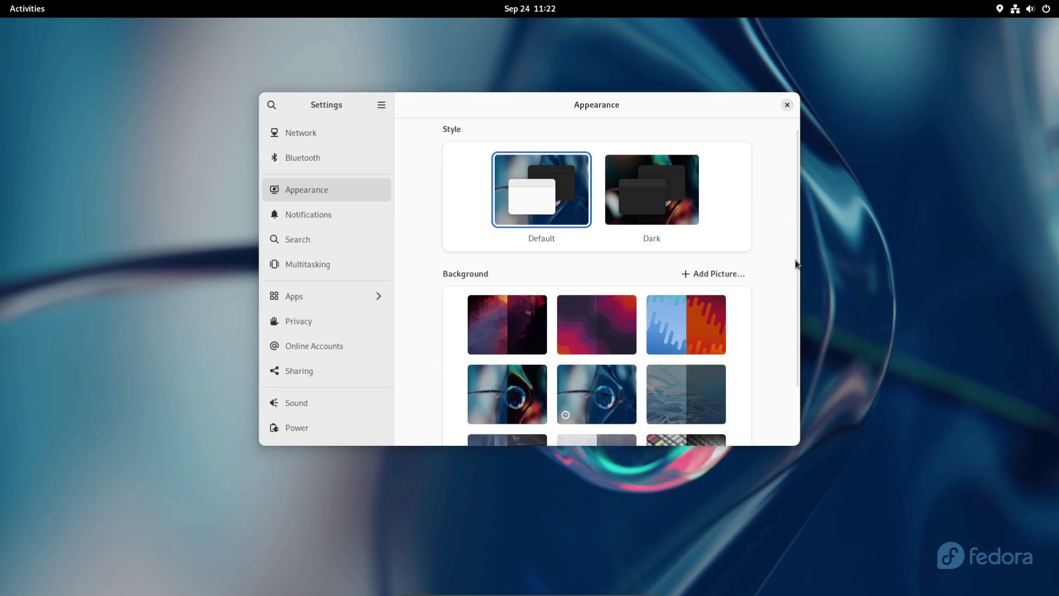
scroll(795, 395, "down", 3)
scroll(795, 395, "down", 3)
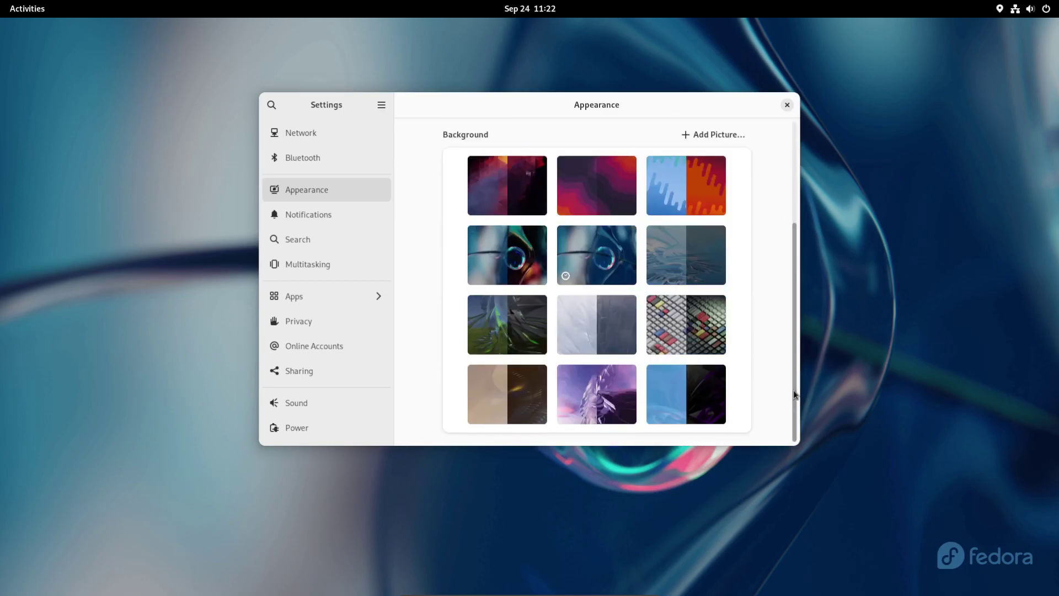
scroll(793, 390, "down", 3)
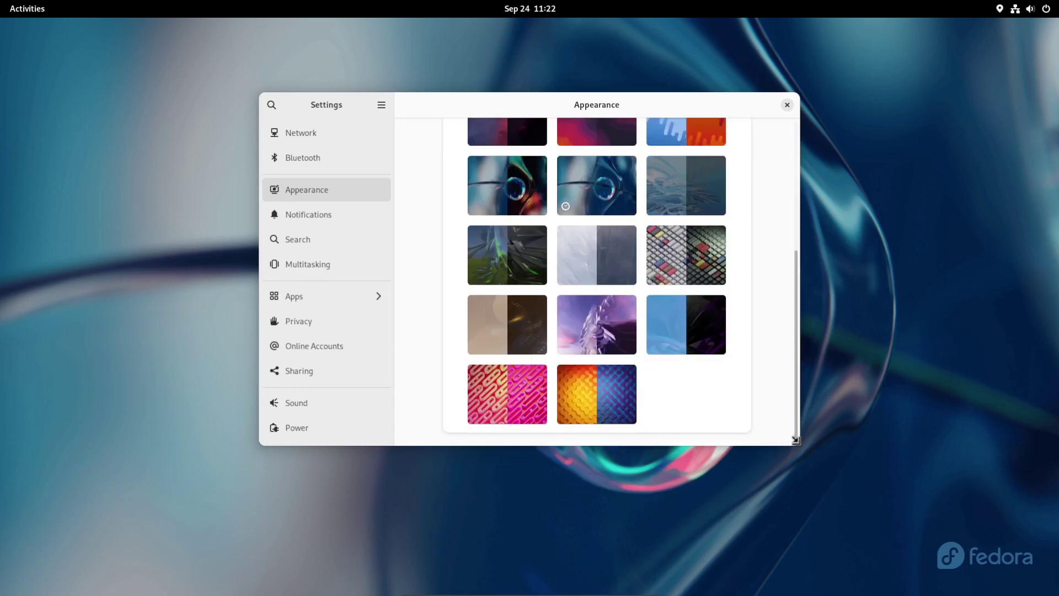
left_click(695, 262)
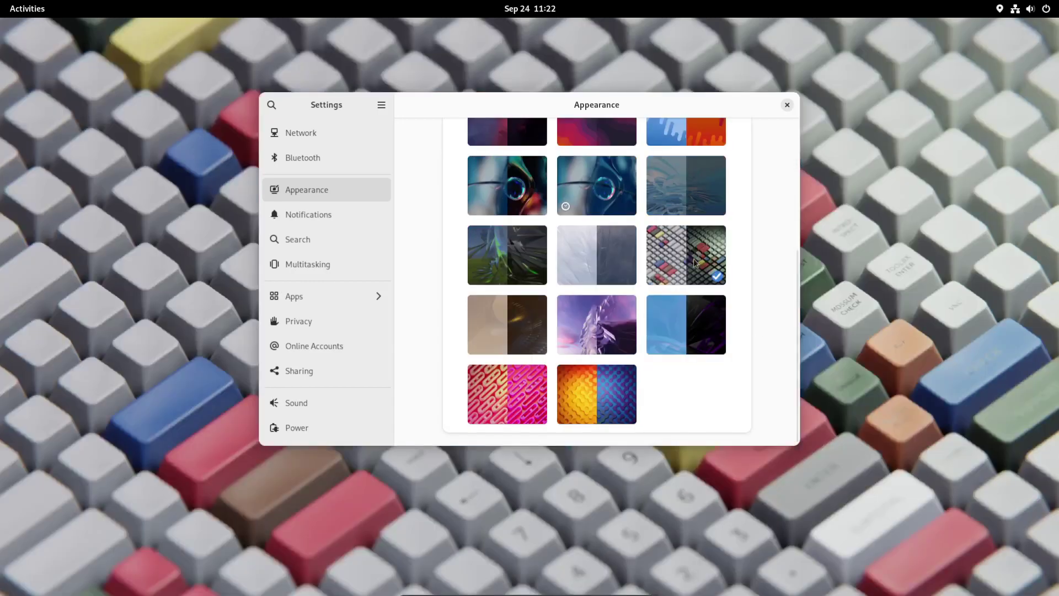
left_click(788, 106)
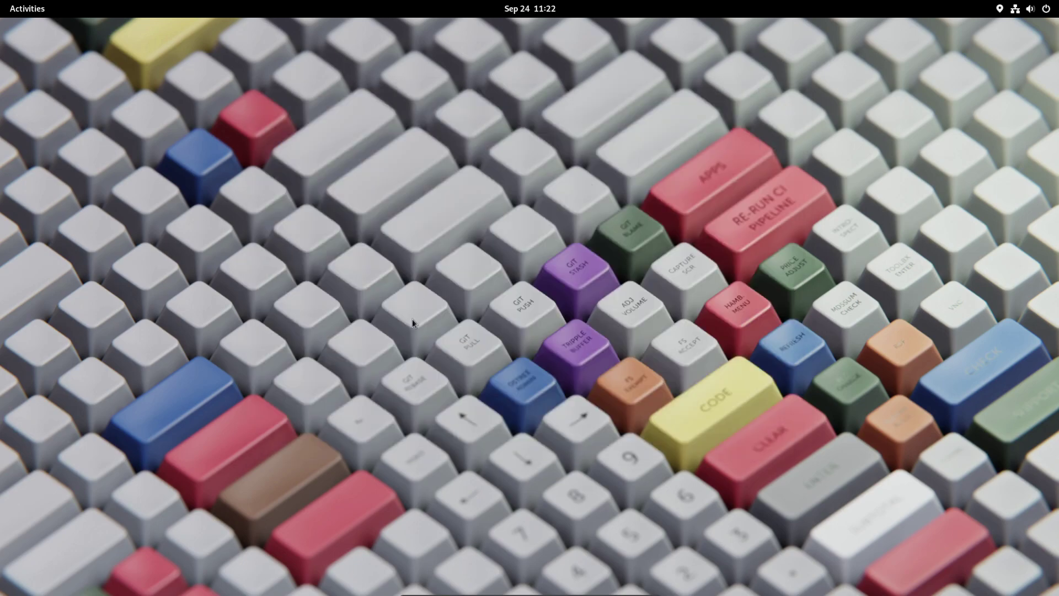
Step: Launch Firefox from the dash to its Welcome page, then close its window
left_click(33, 8)
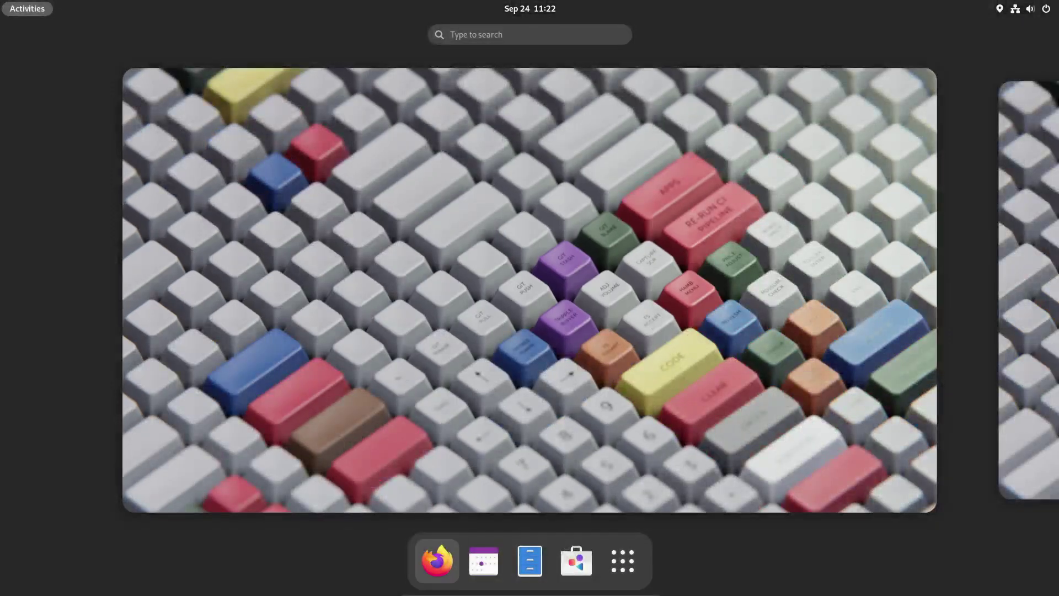
left_click(434, 560)
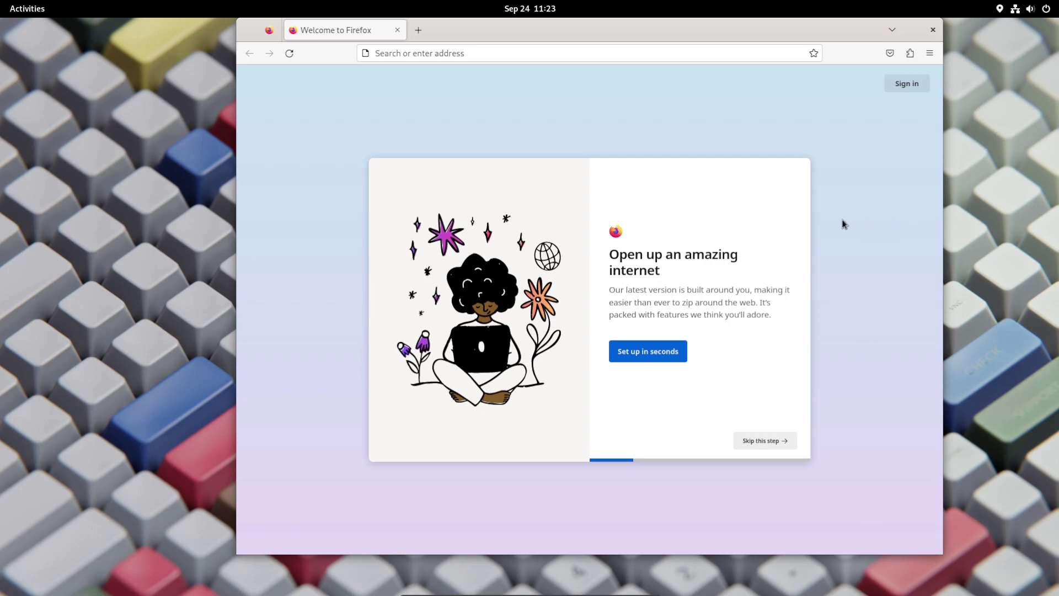
left_click(933, 30)
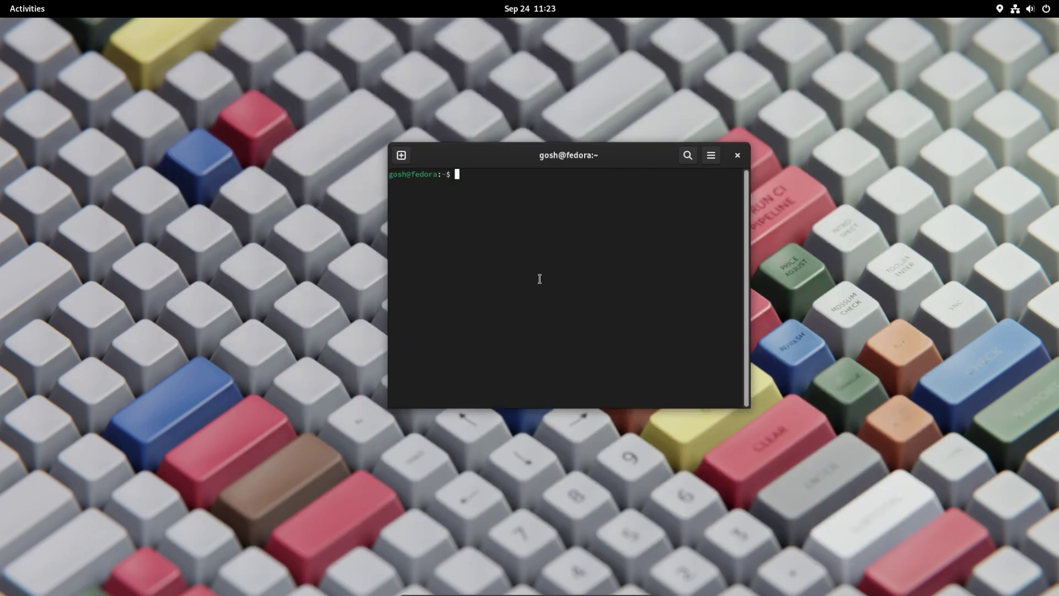
Step: Run uname -a to show kernel 6.5.2-301.fc39.x86_64, then close the terminal
type("uname -a")
key("Return")
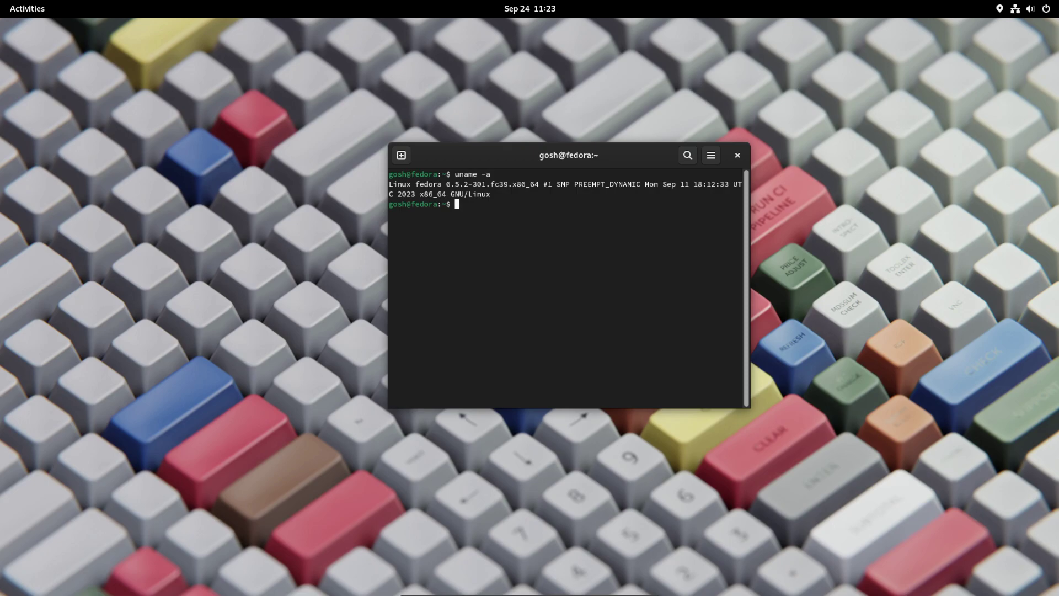
left_click(738, 156)
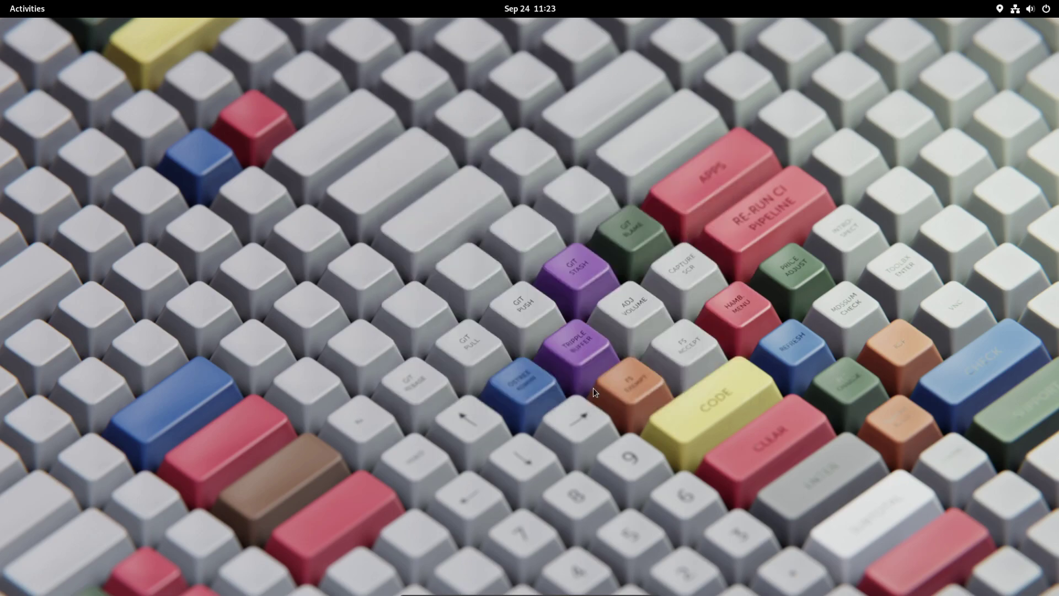